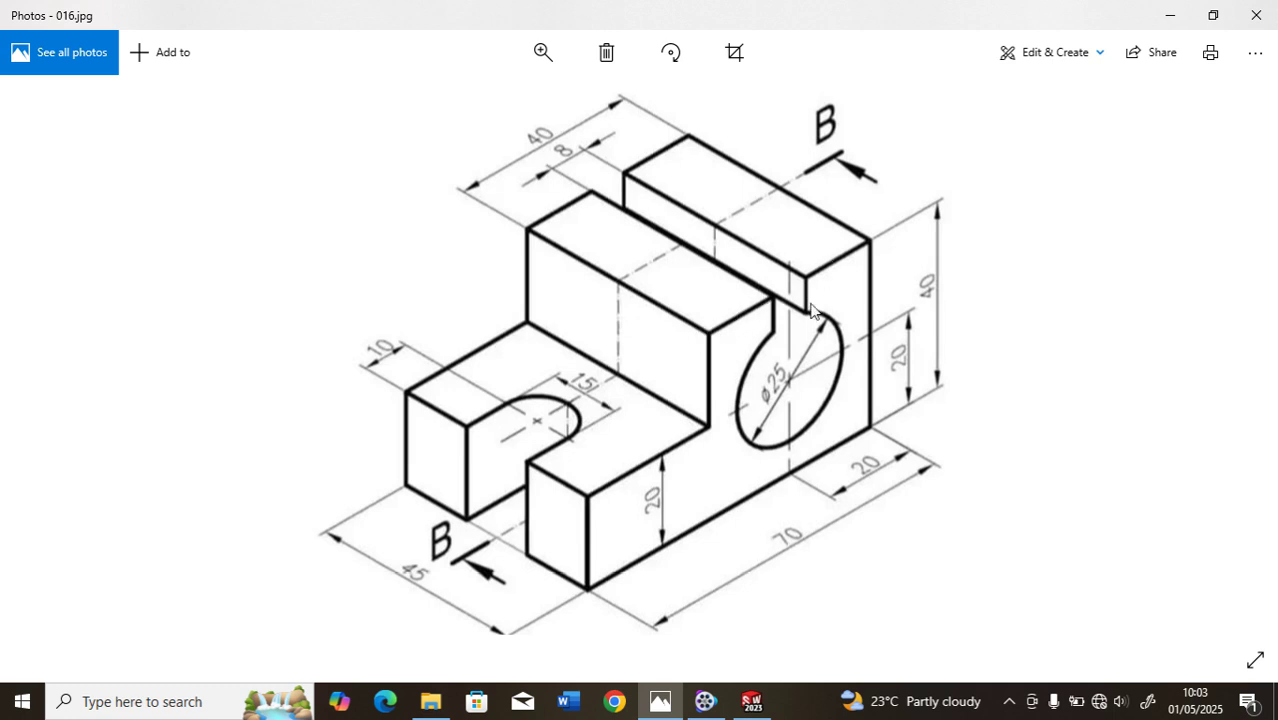
Switch to SOLIDWORKS and start an Extruded Boss/Base sketch on the Right Plane, viewed normal to the plane
click(755, 698)
click(351, 178)
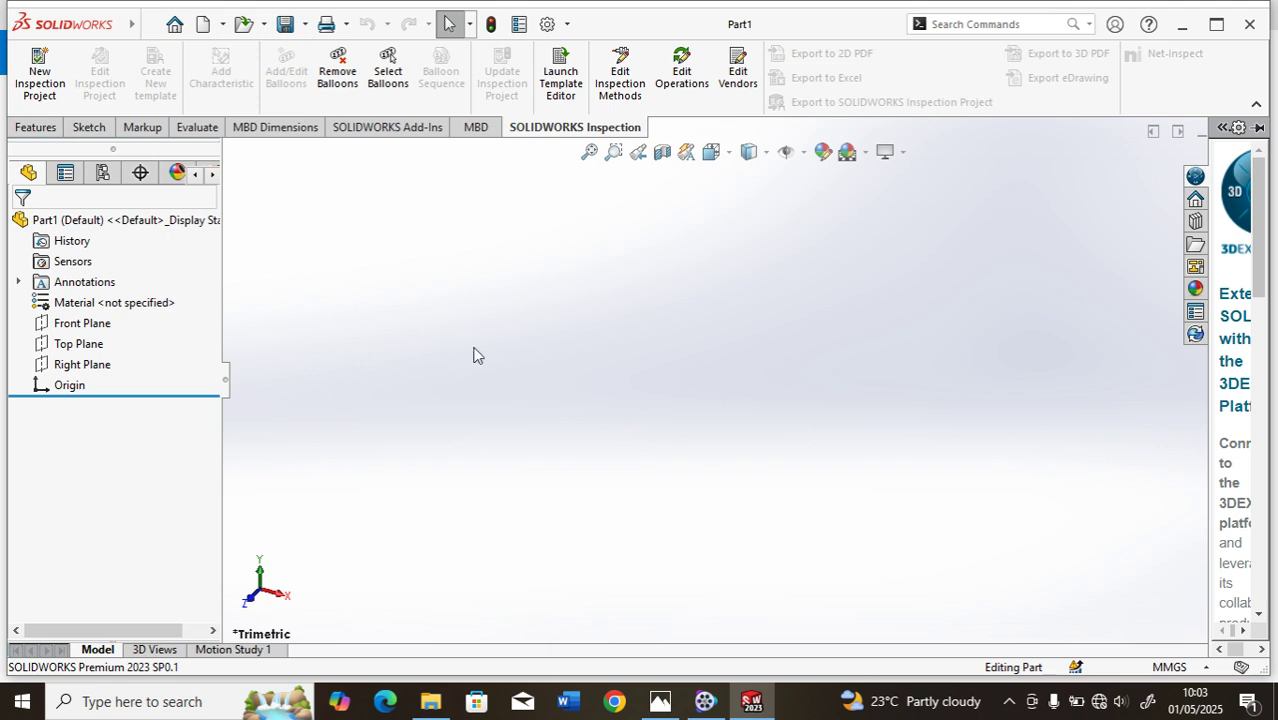
click(99, 368)
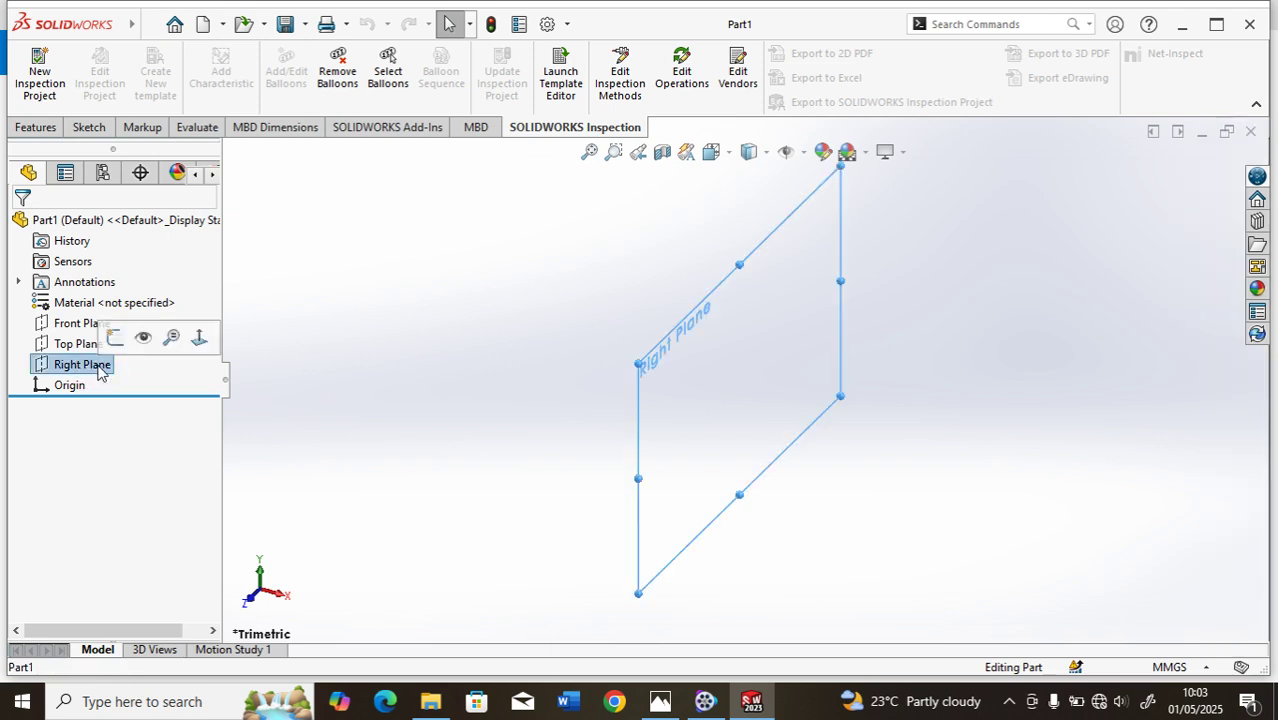
click(198, 340)
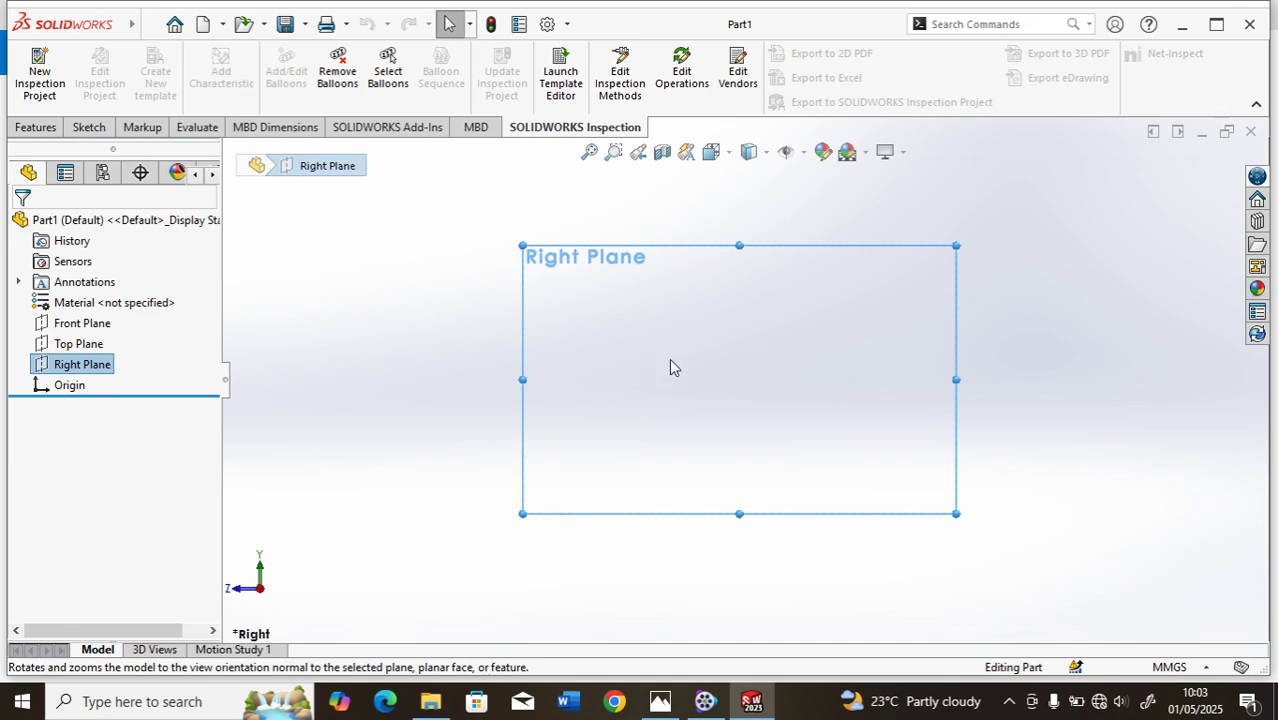
click(38, 130)
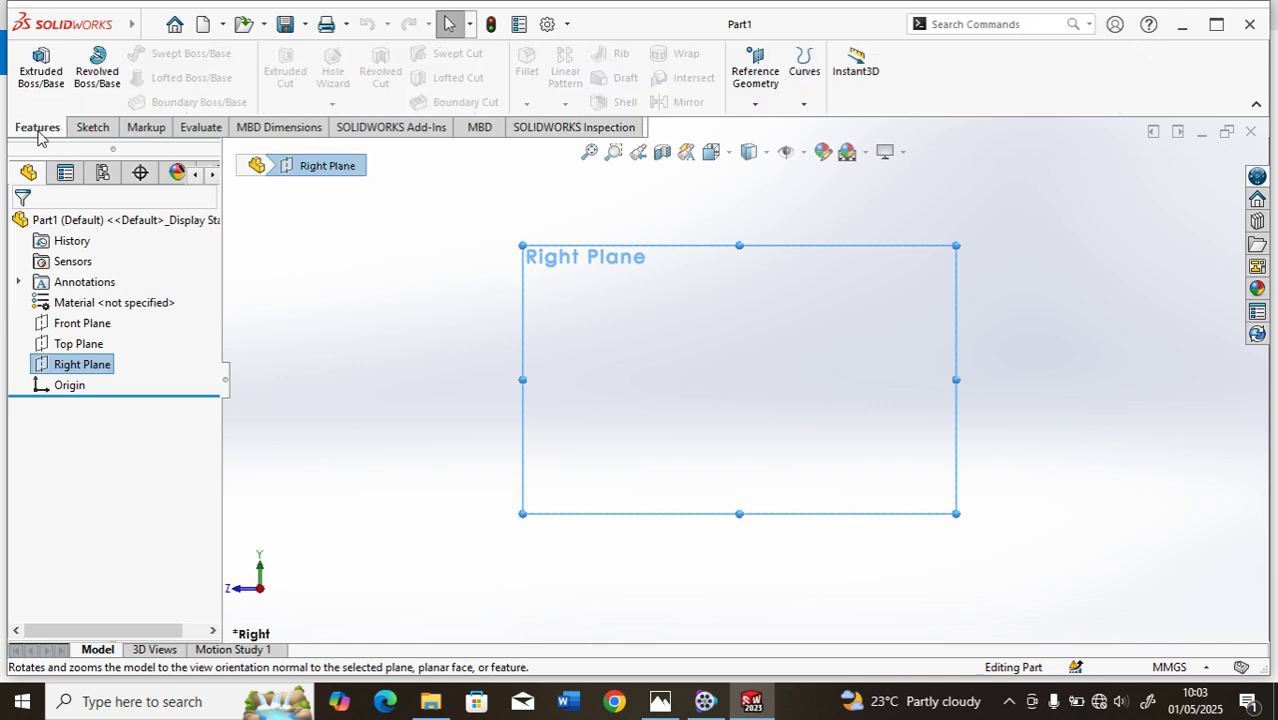
click(41, 68)
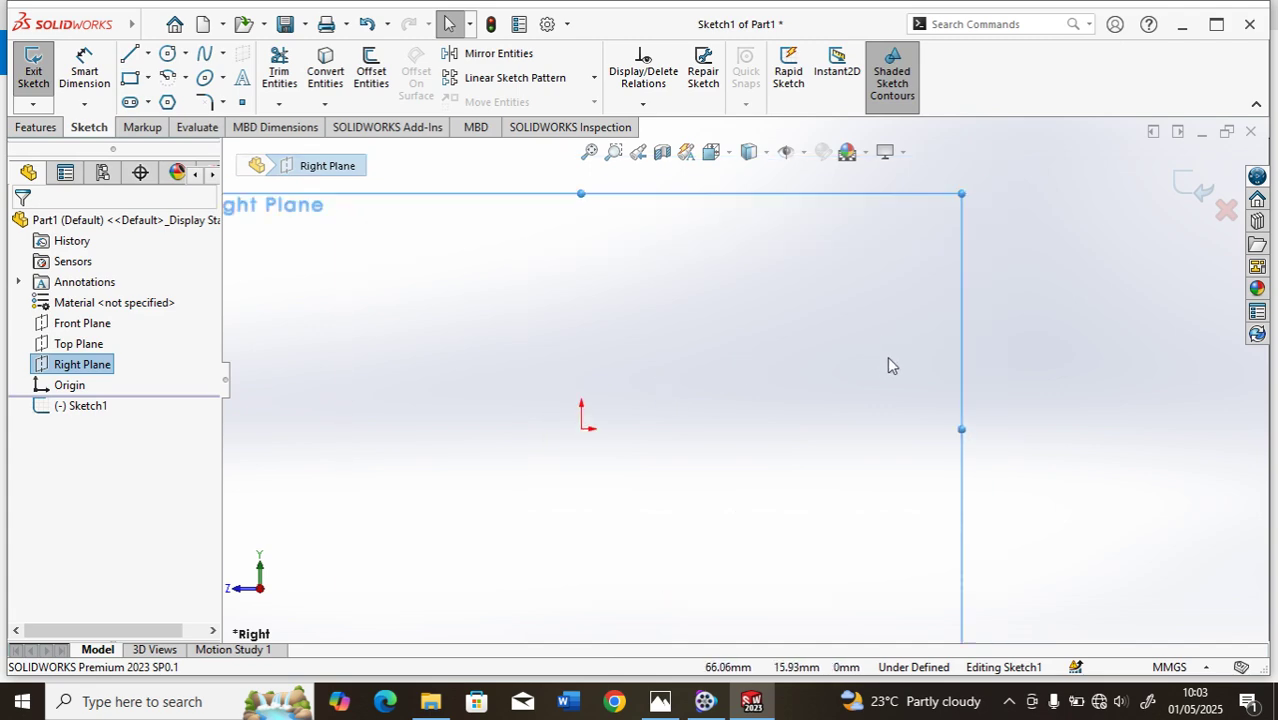
scroll(791, 396, down, 2)
scroll(790, 387, up, 2)
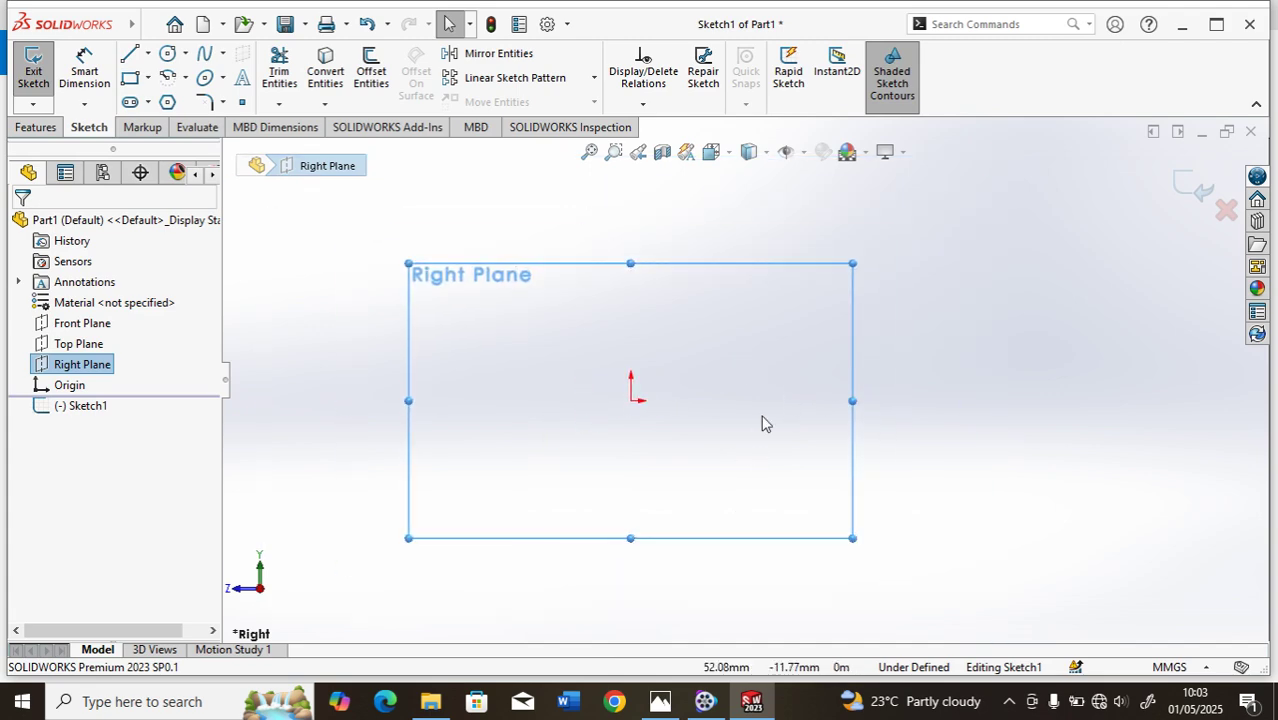
Sketch a corner rectangle about 121 mm long with its upper edge running through the origin
click(130, 78)
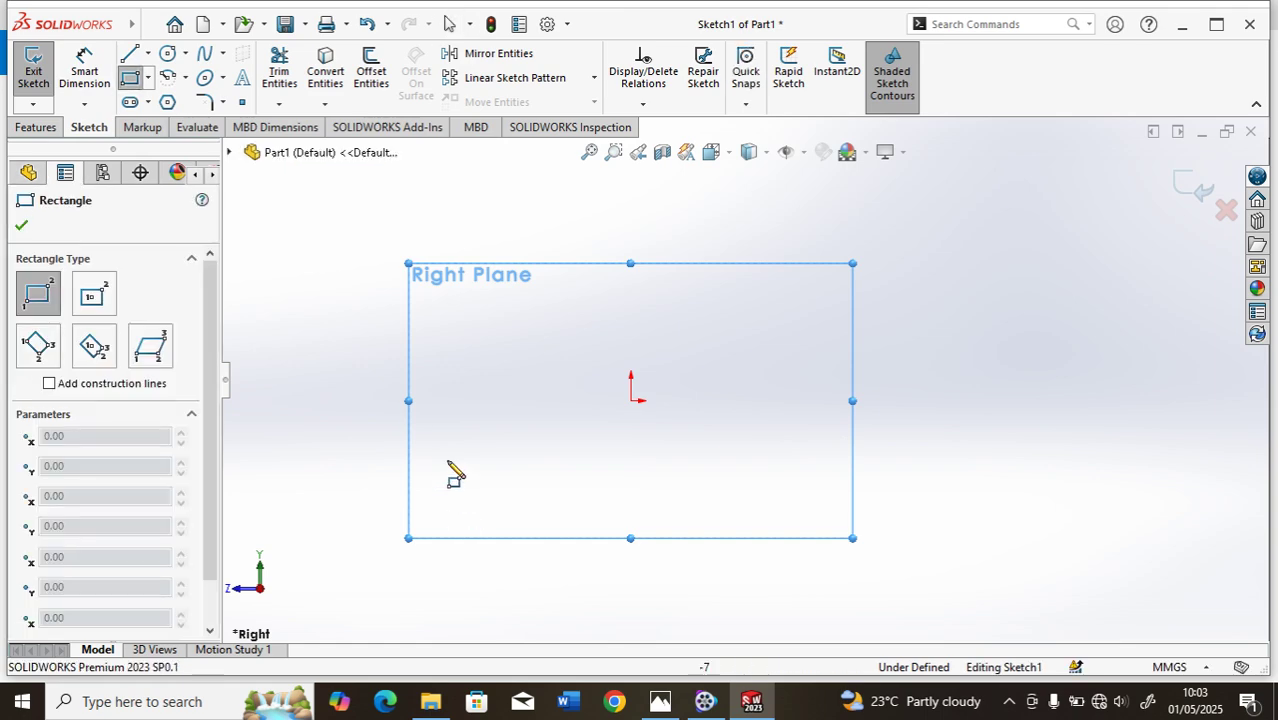
click(441, 401)
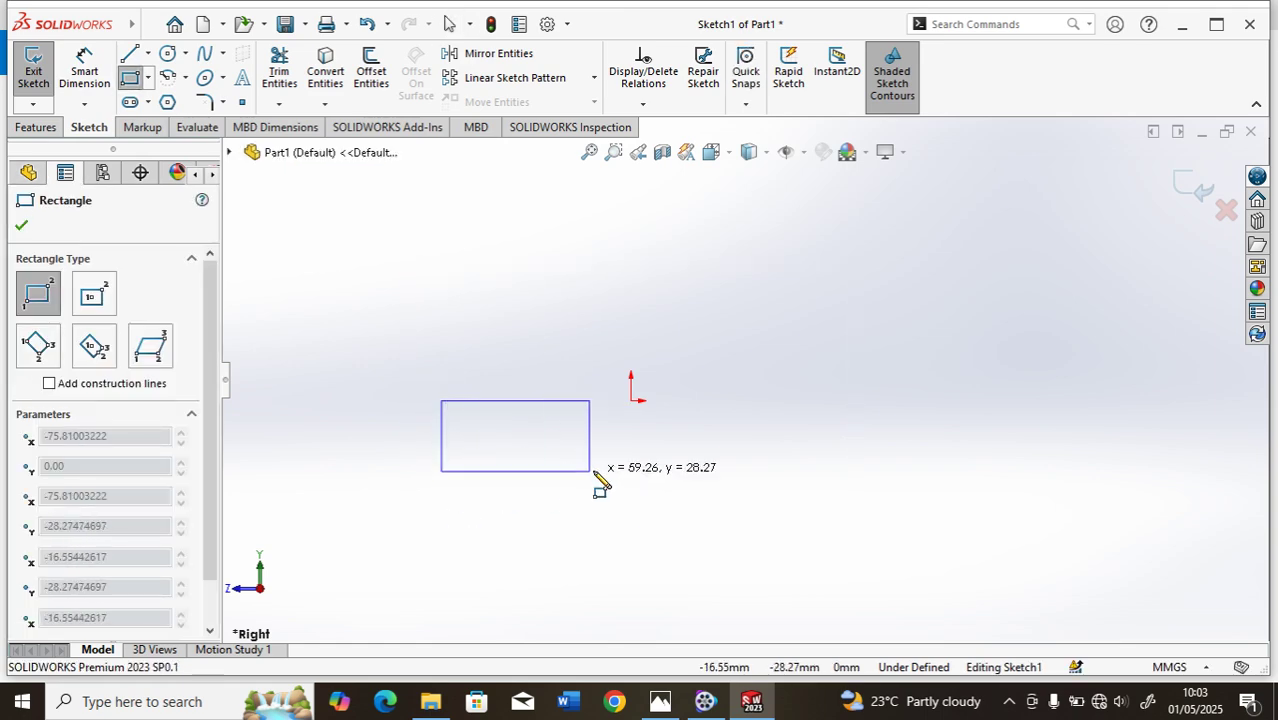
click(743, 477)
scroll(735, 490, up, 1)
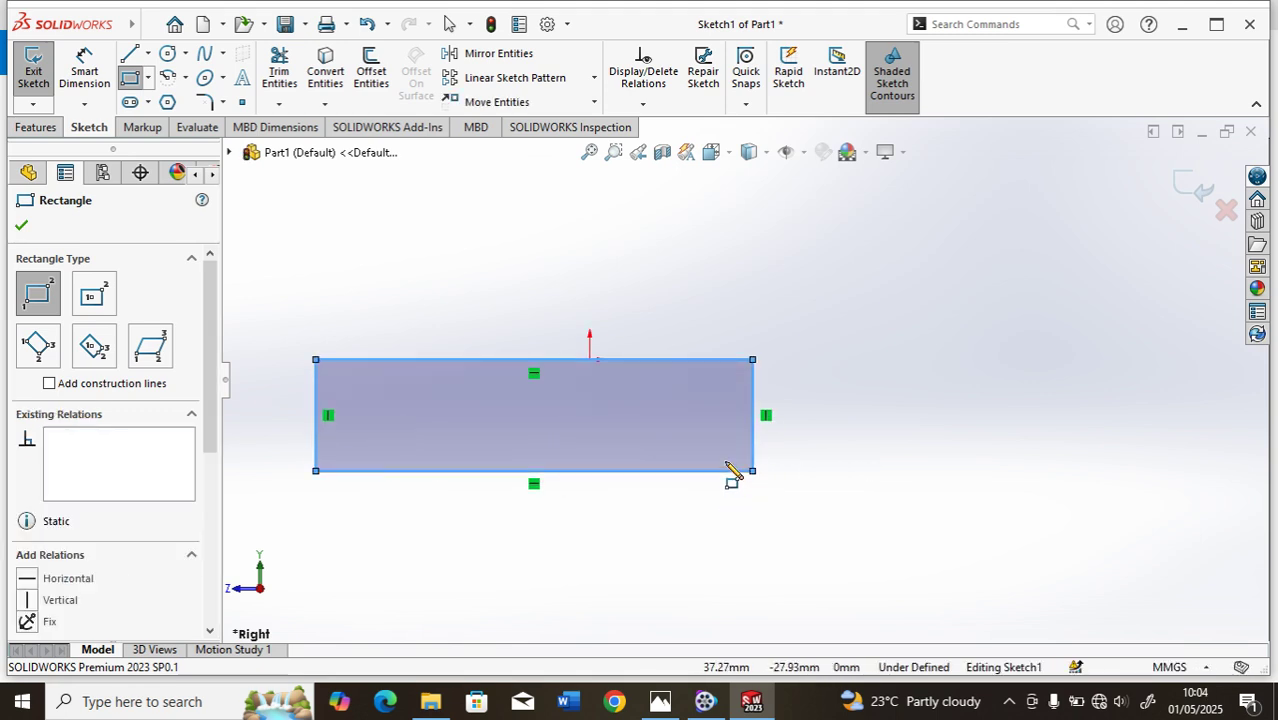
scroll(738, 472, down, 1)
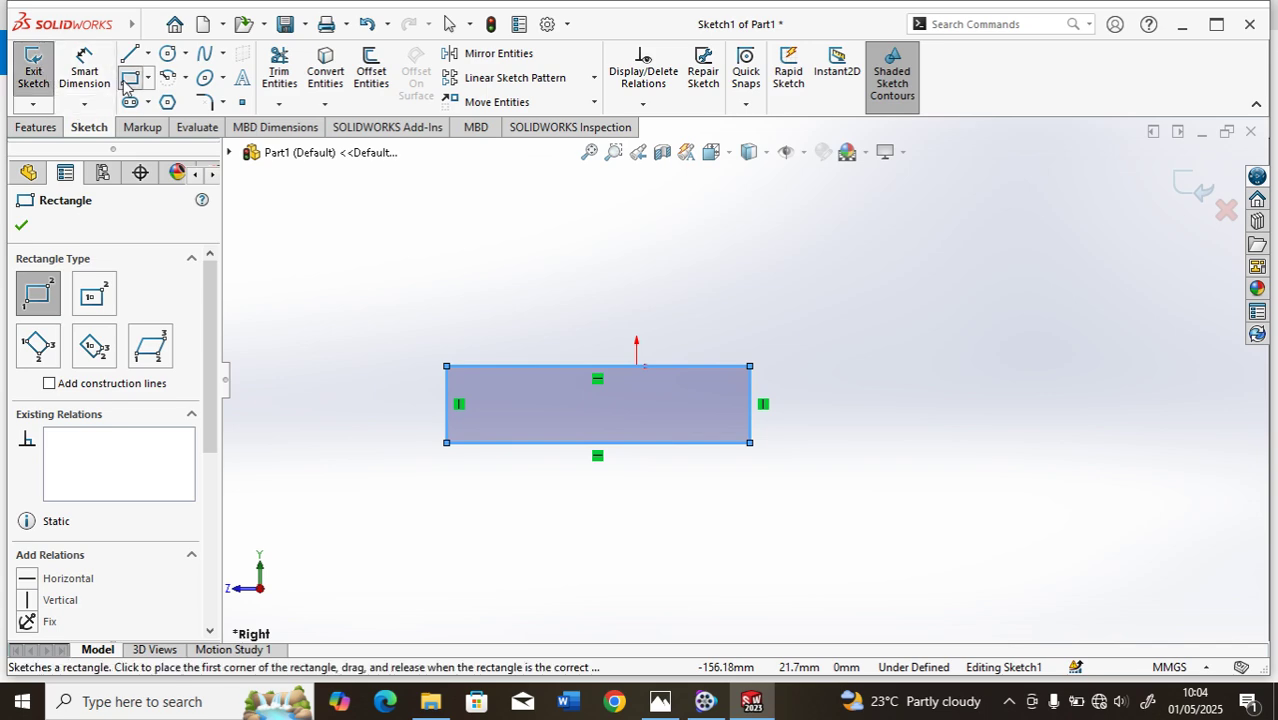
Dimension the rectangle to 70 mm long and 20 mm high
click(82, 72)
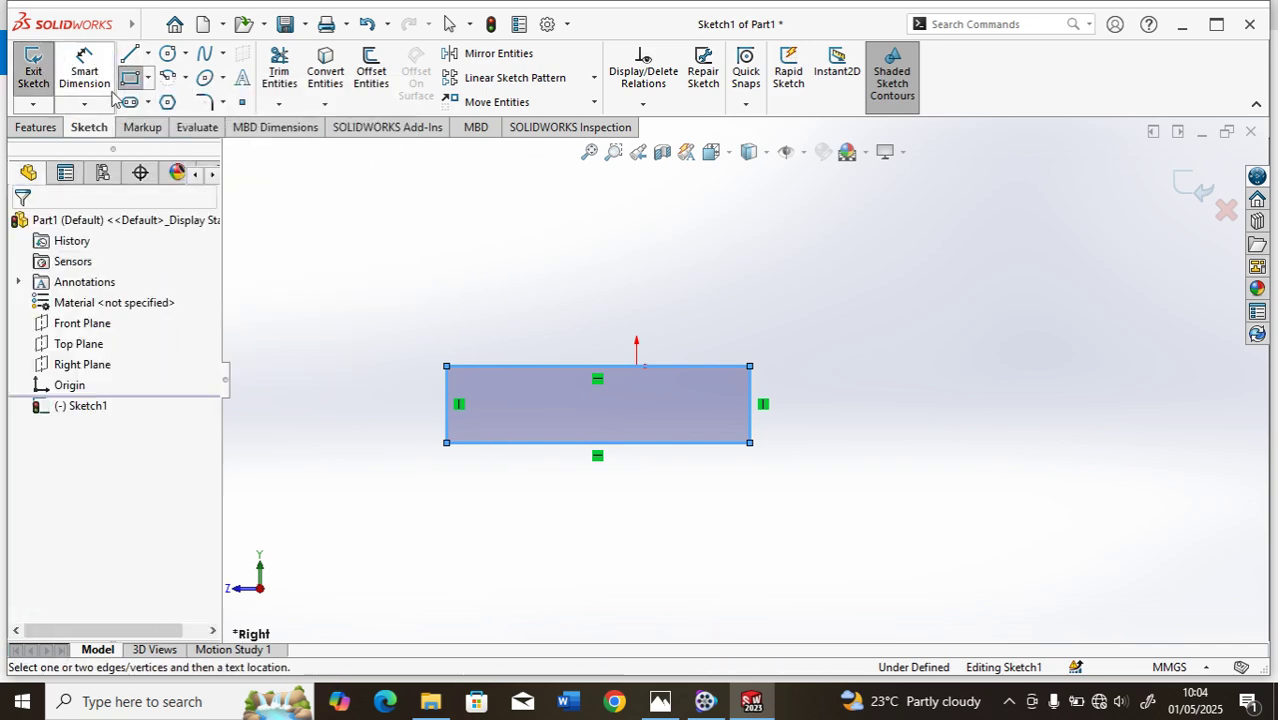
click(627, 450)
click(627, 484)
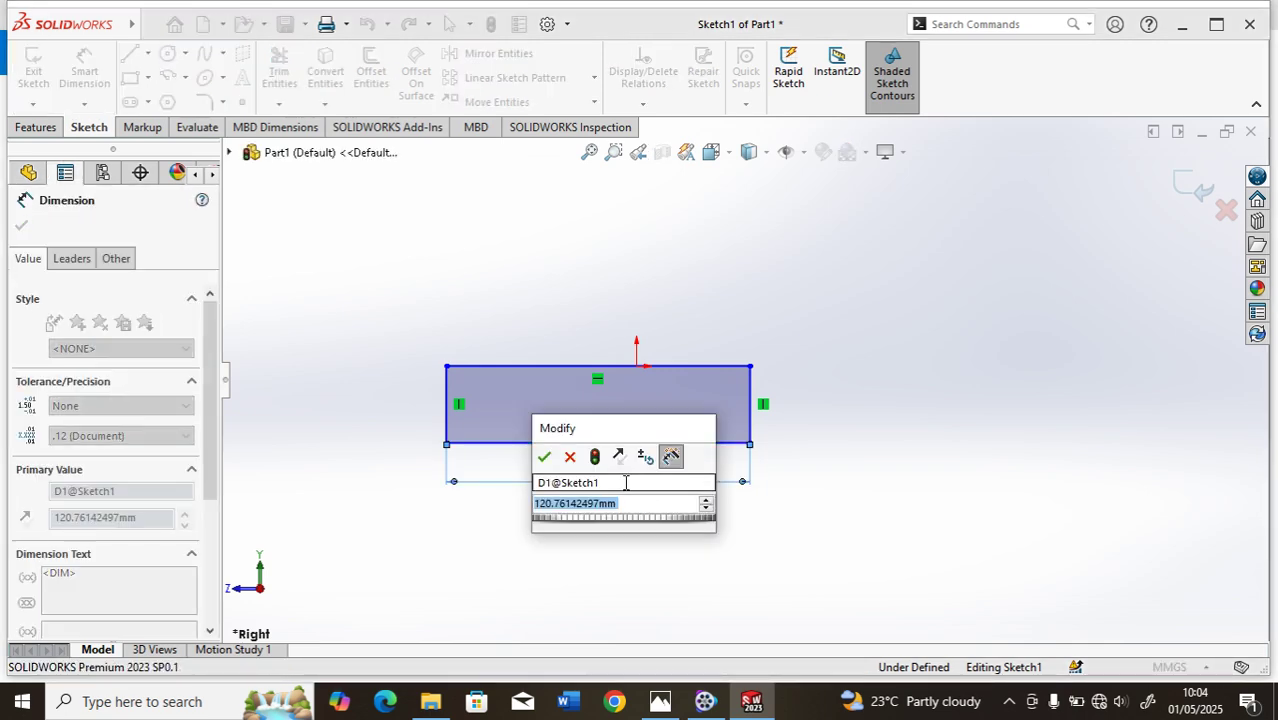
text(70)
key(Return)
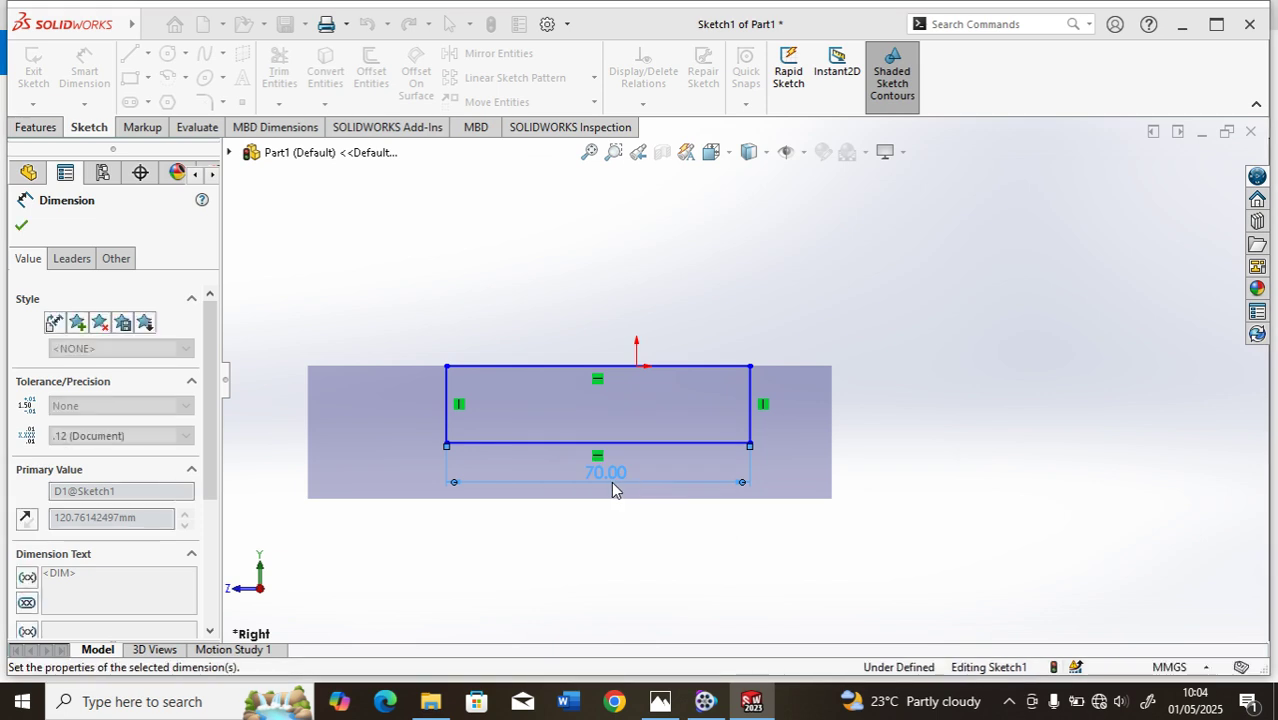
click(446, 404)
click(365, 410)
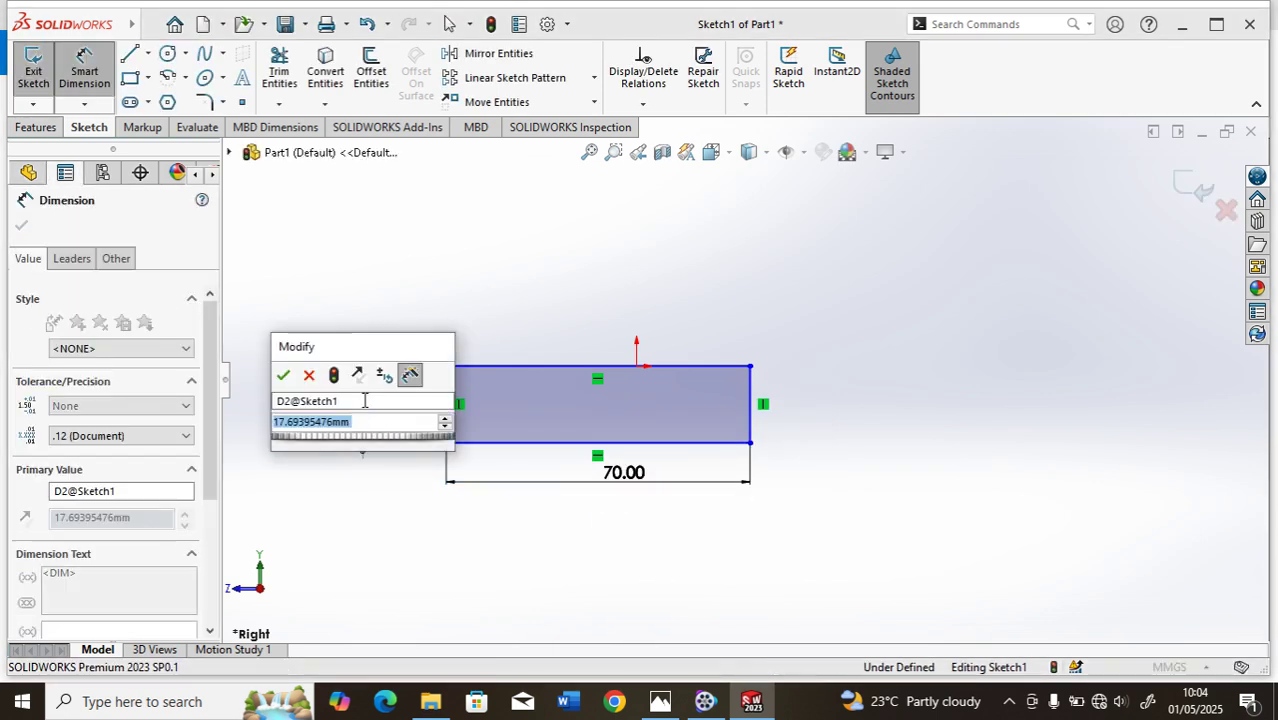
text(20)
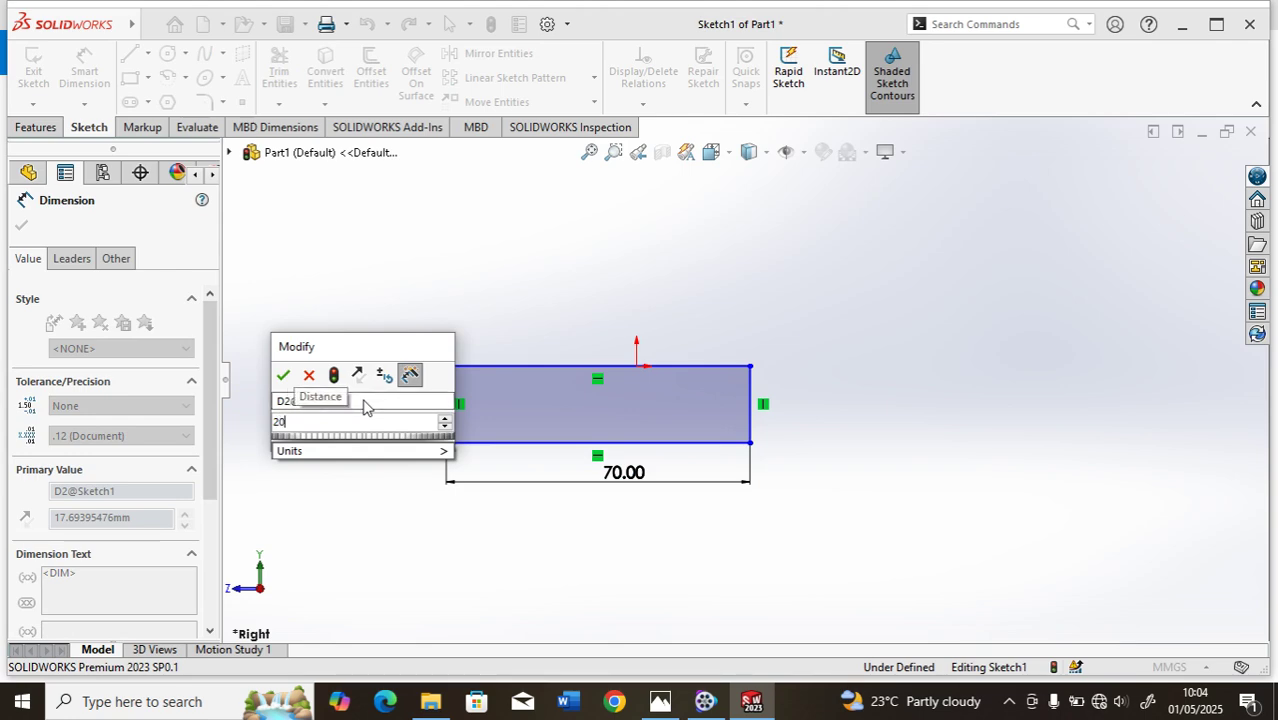
key(Return)
scroll(580, 399, up, 2)
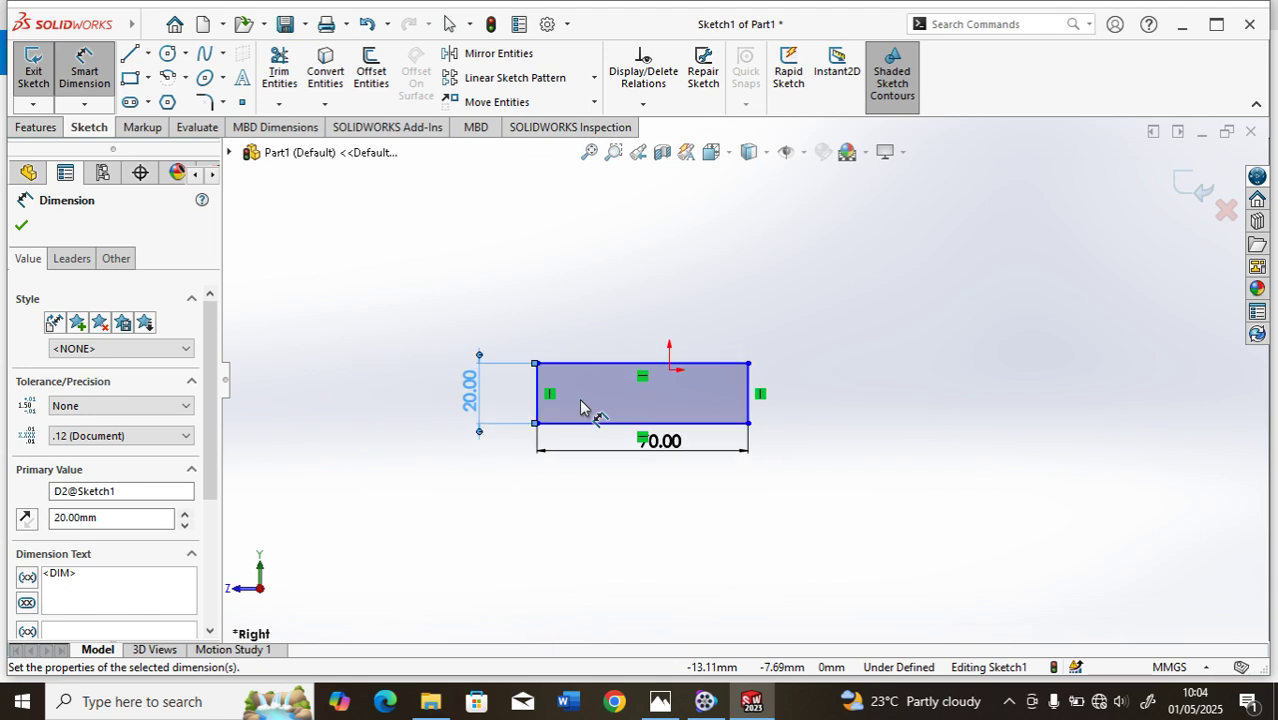
Sketch a second rectangle, about 40.5 by 39 mm, upward from the first rectangle's lower-right corner
scroll(717, 354, down, 2)
scroll(707, 403, up, 1)
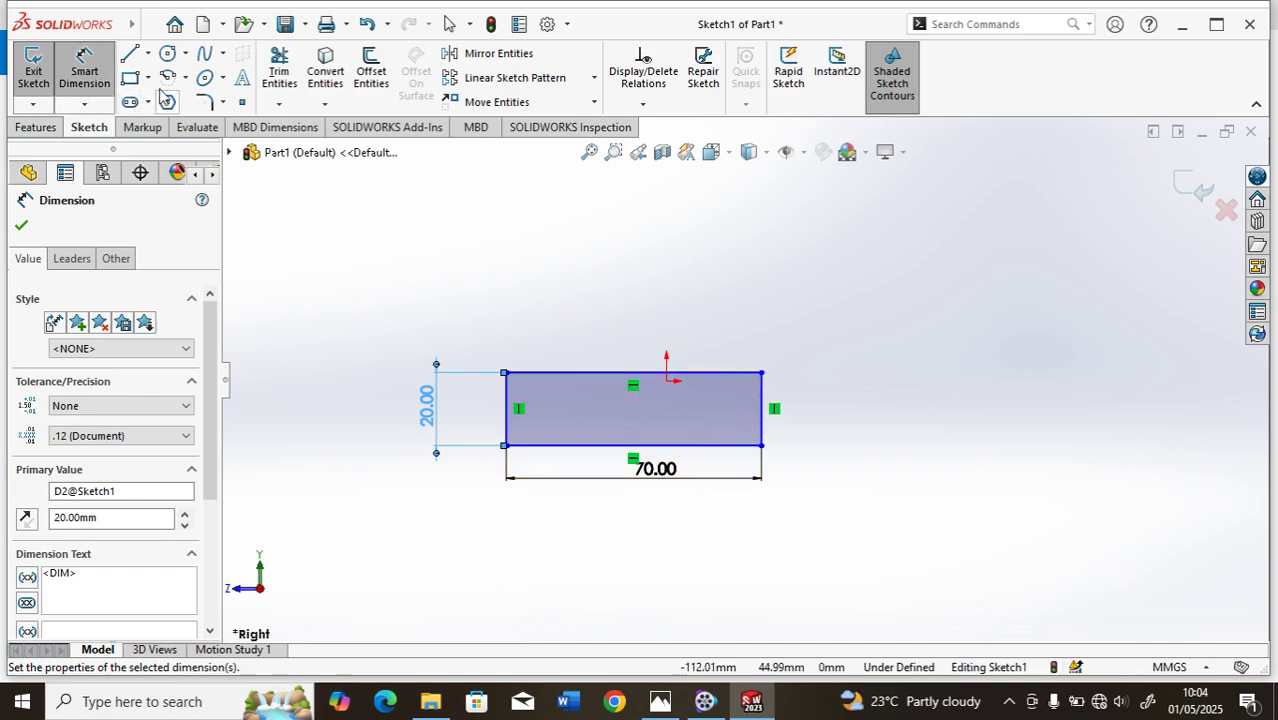
click(129, 79)
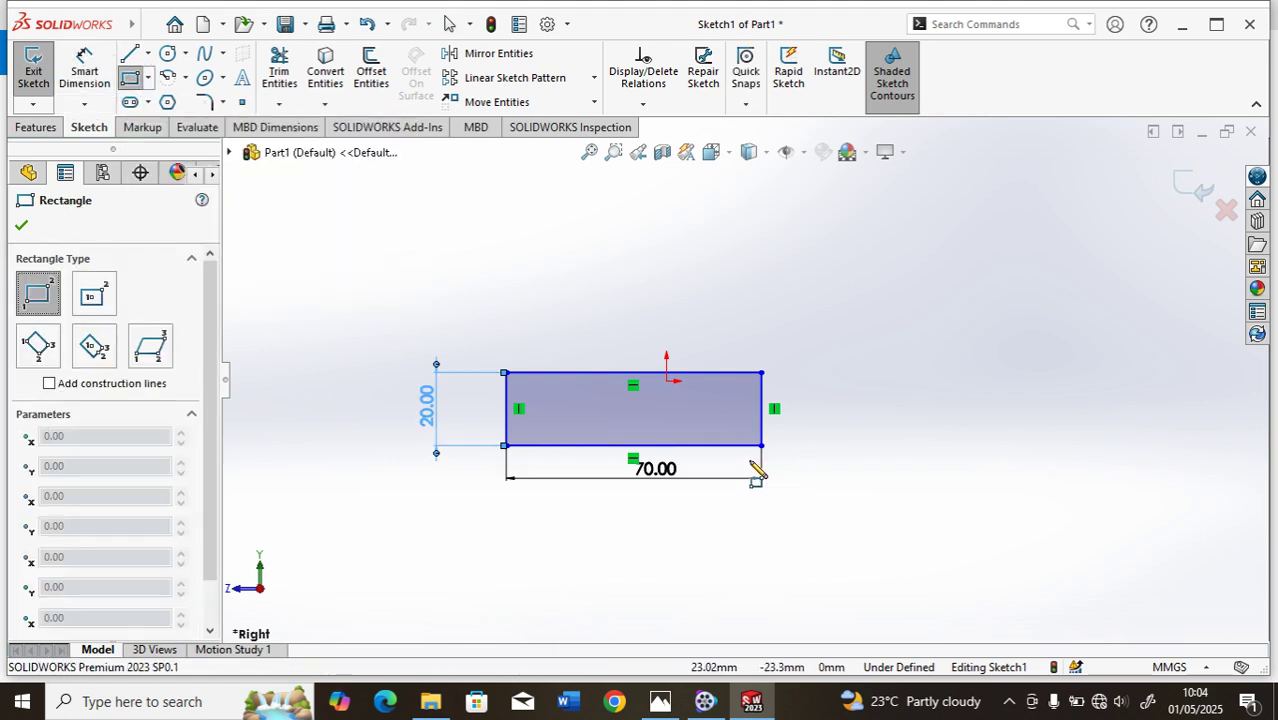
click(762, 445)
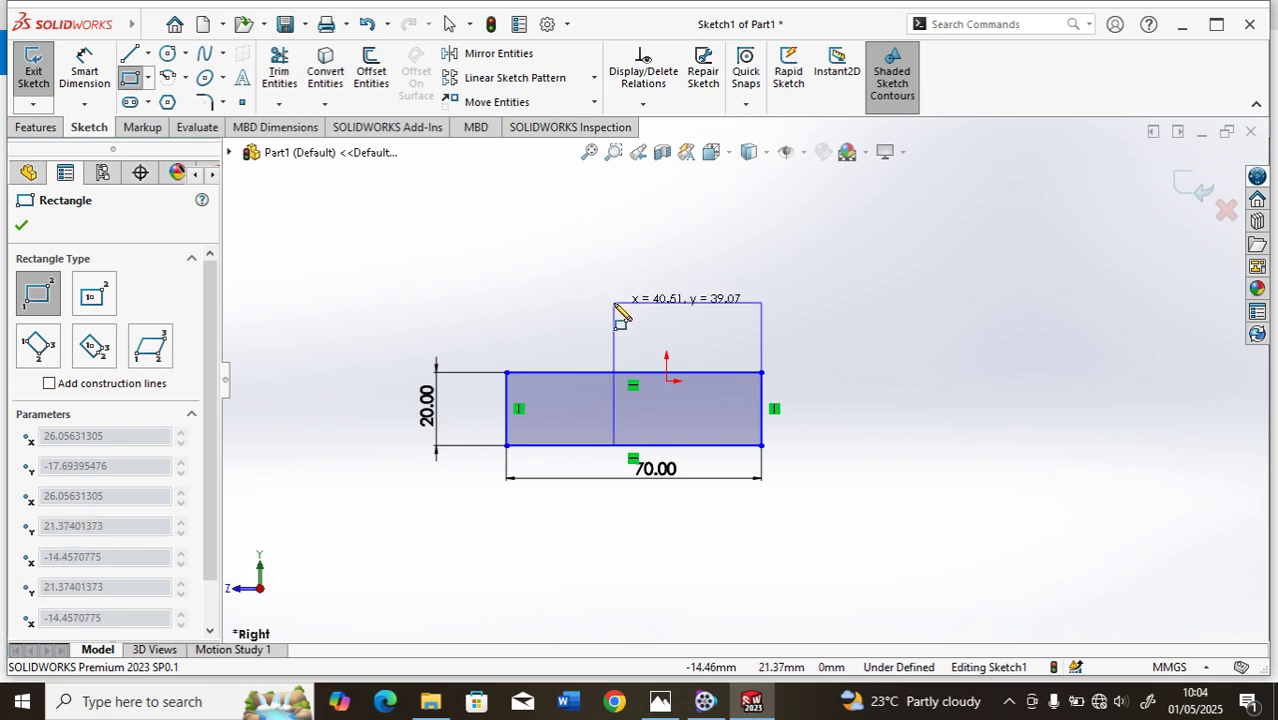
click(614, 304)
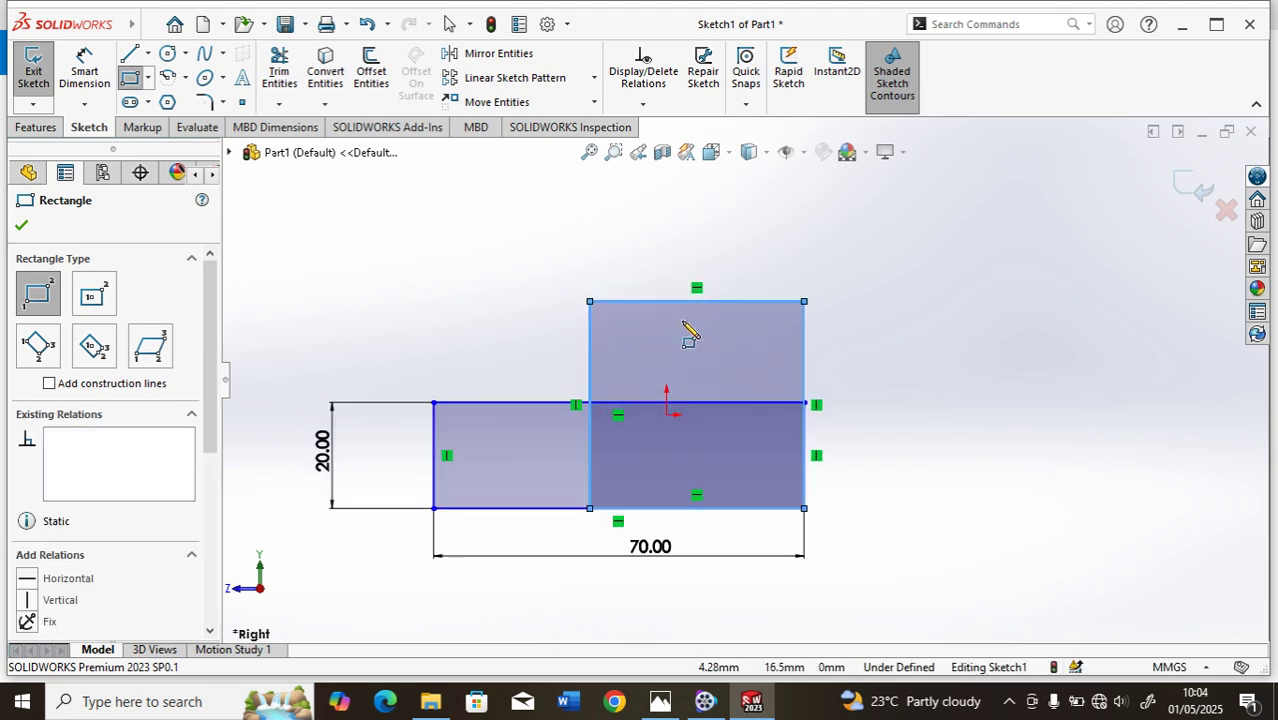
Dimension the second rectangle to 40 mm wide and 40 mm high
click(84, 66)
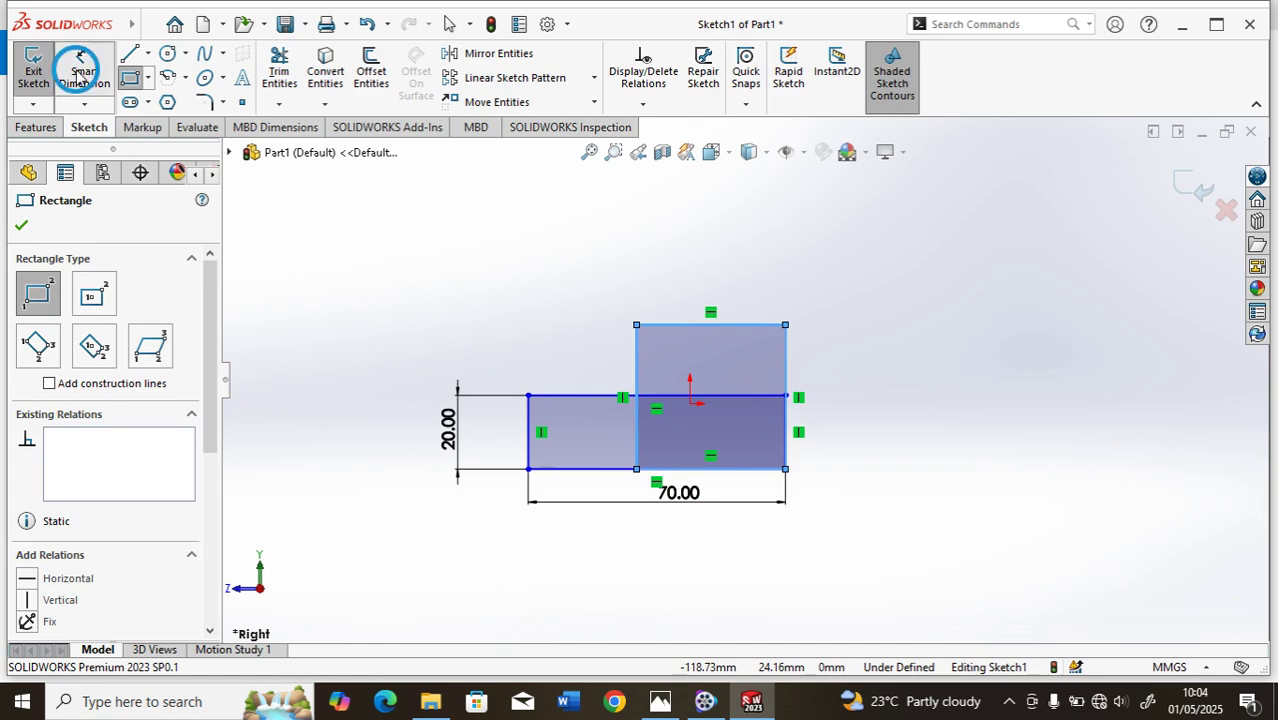
click(756, 325)
click(735, 265)
click(736, 270)
text(40)
key(Return)
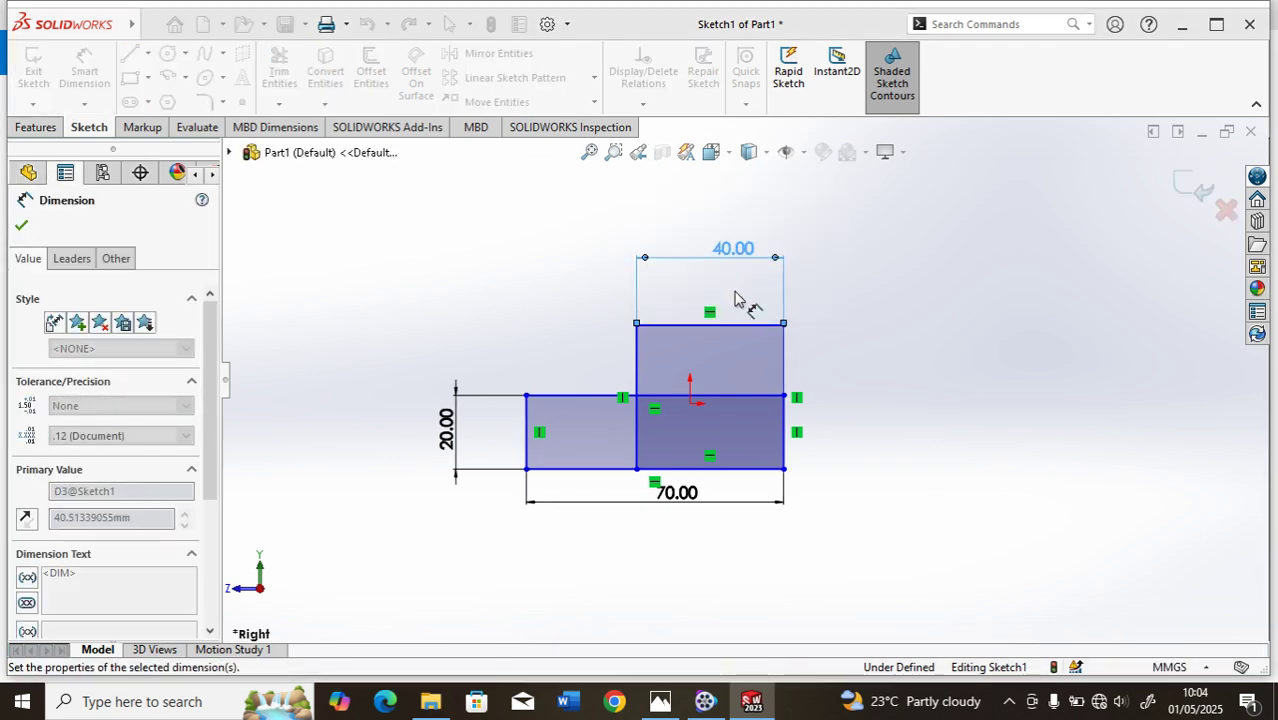
click(783, 380)
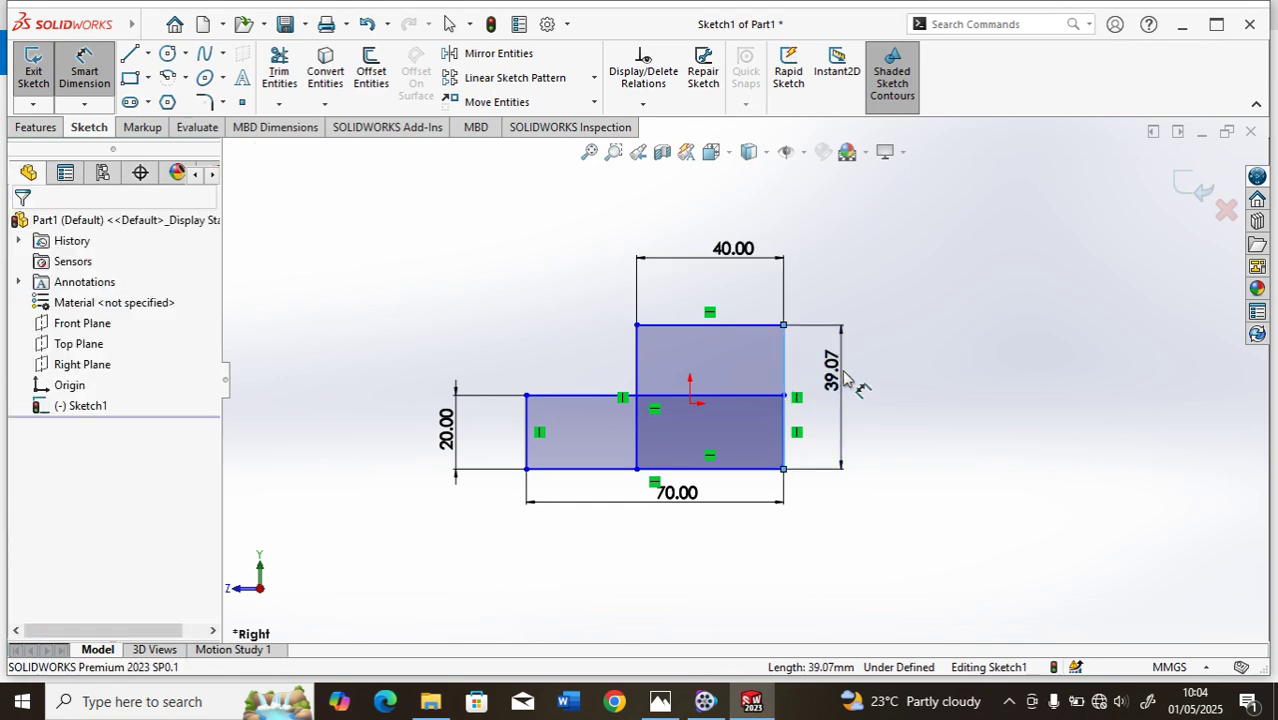
click(845, 378)
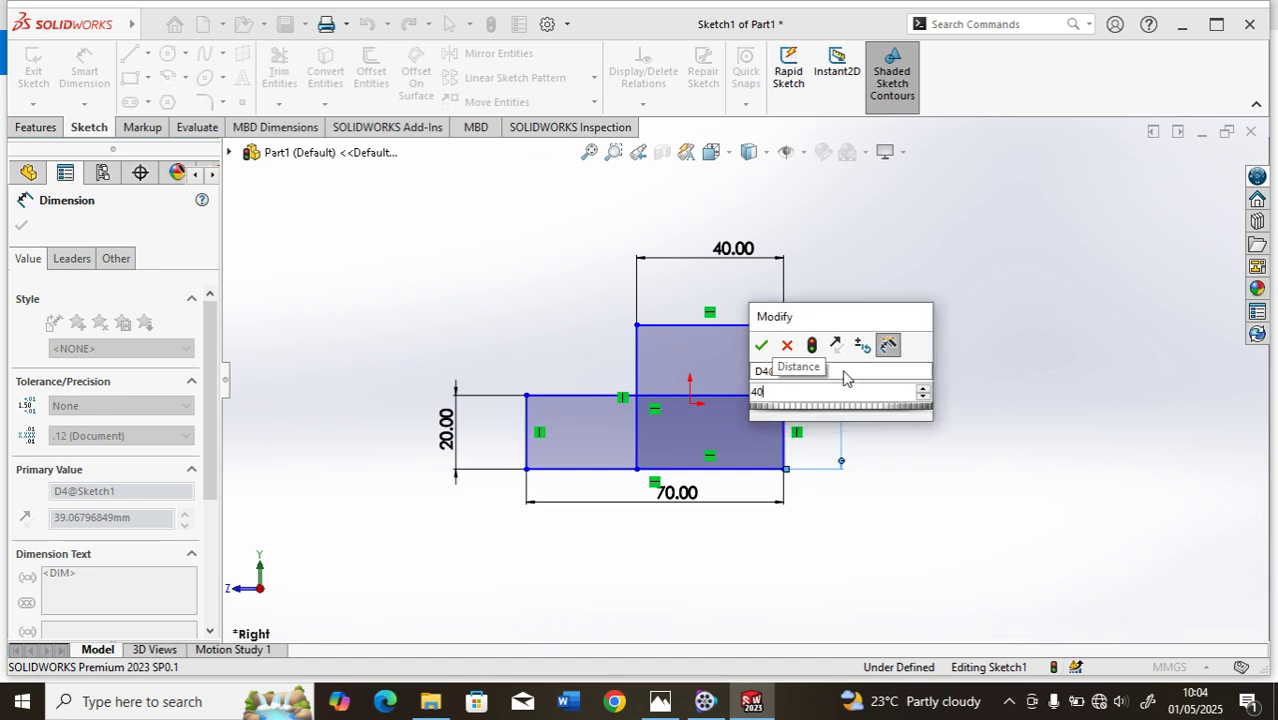
key(Return)
Draw a vertical line joining the midpoints of the 40 mm square's upper and lower edges
scroll(818, 404, down, 3)
scroll(780, 411, up, 2)
scroll(684, 408, down, 3)
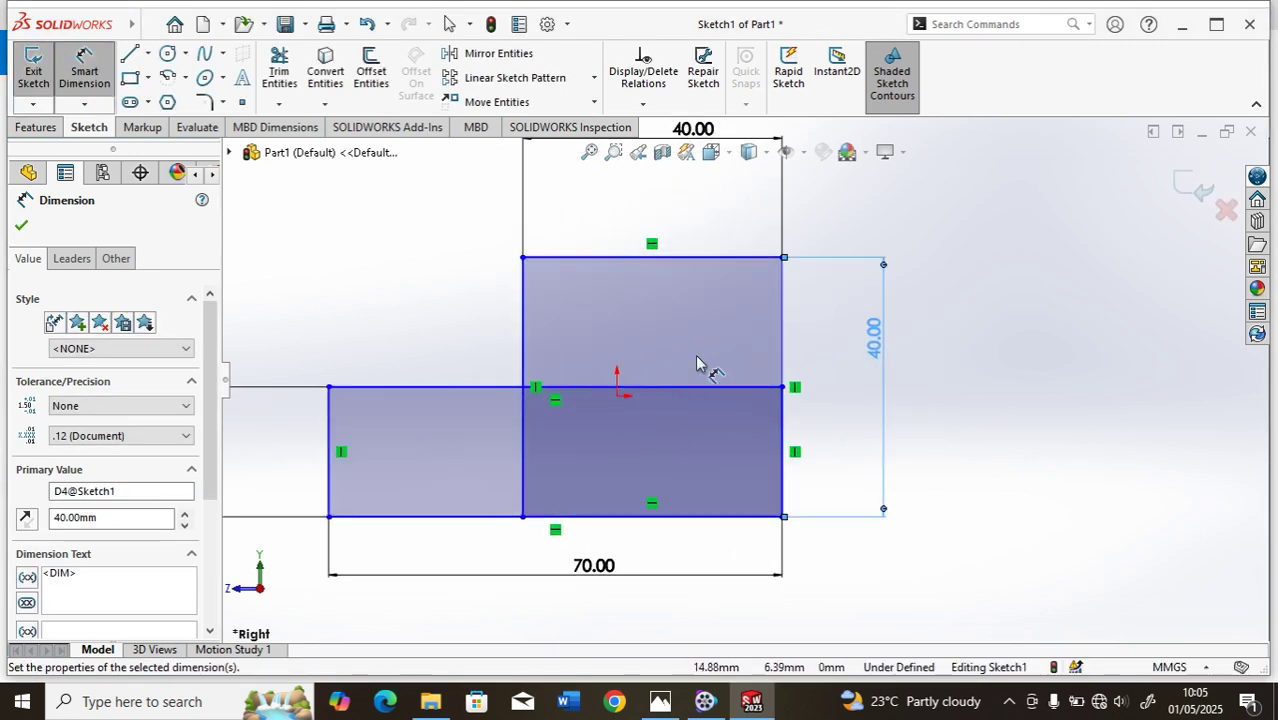
scroll(700, 420, up, 3)
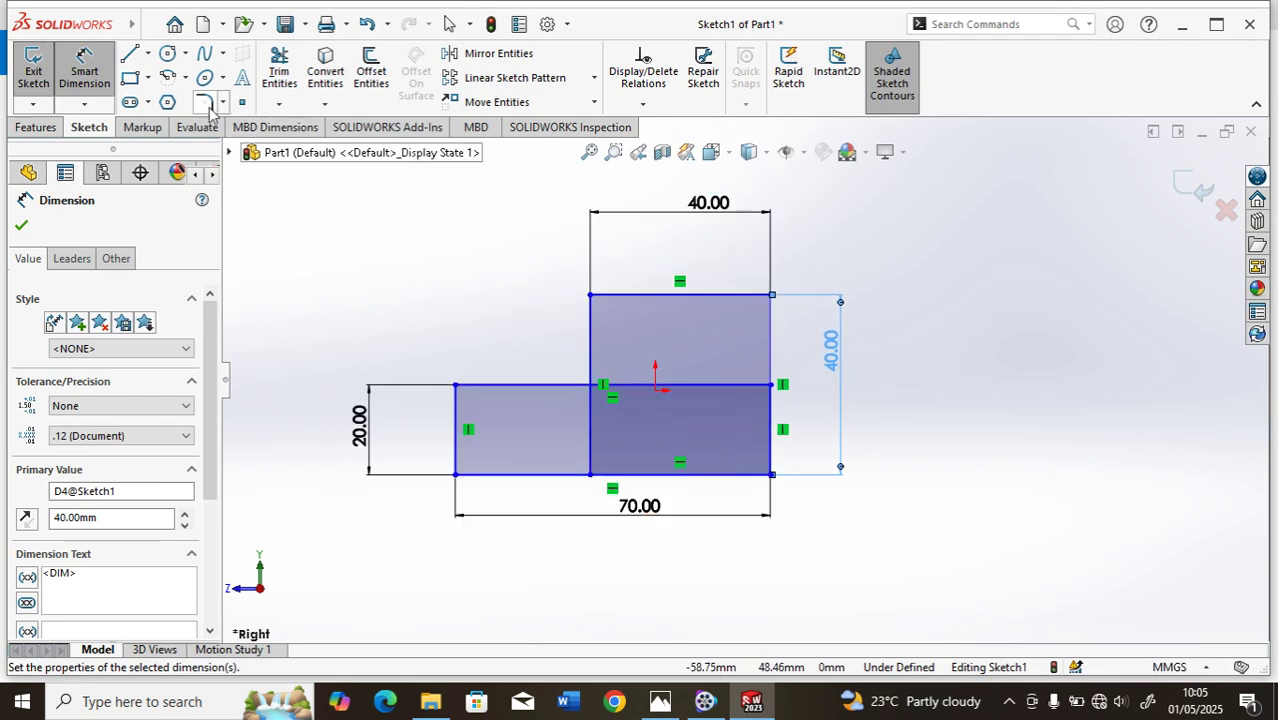
key(l)
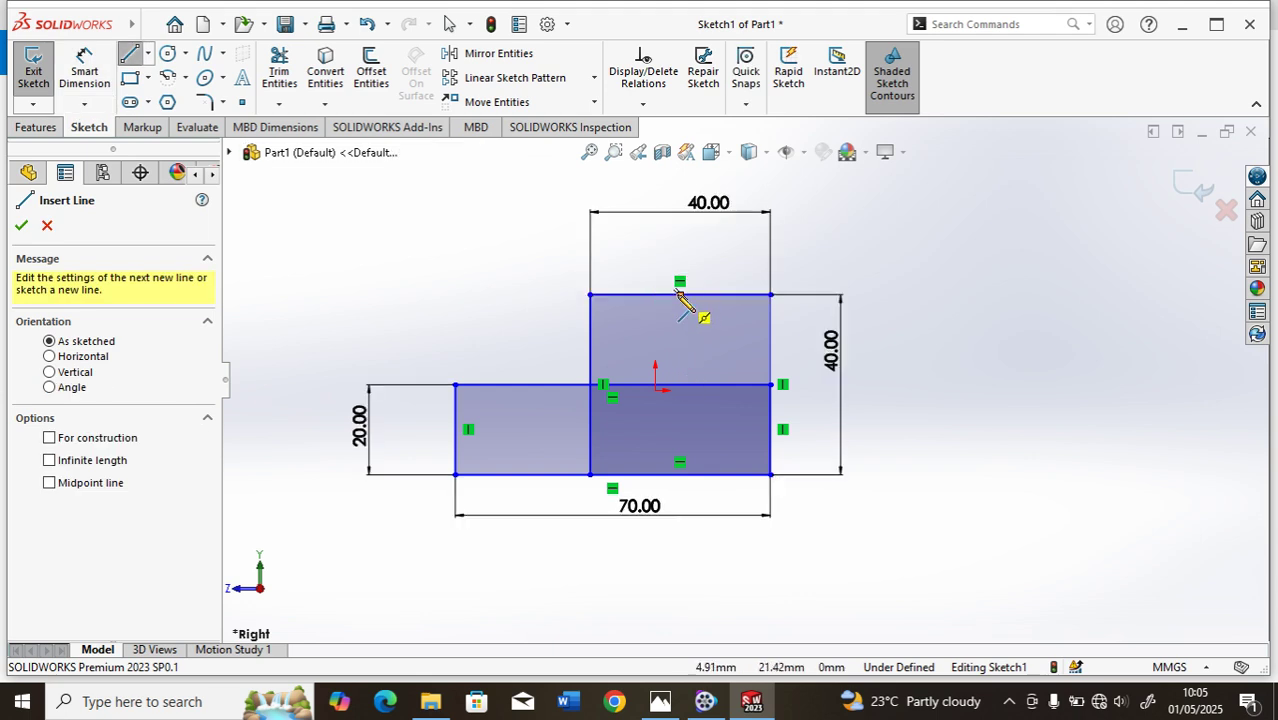
click(680, 295)
click(680, 474)
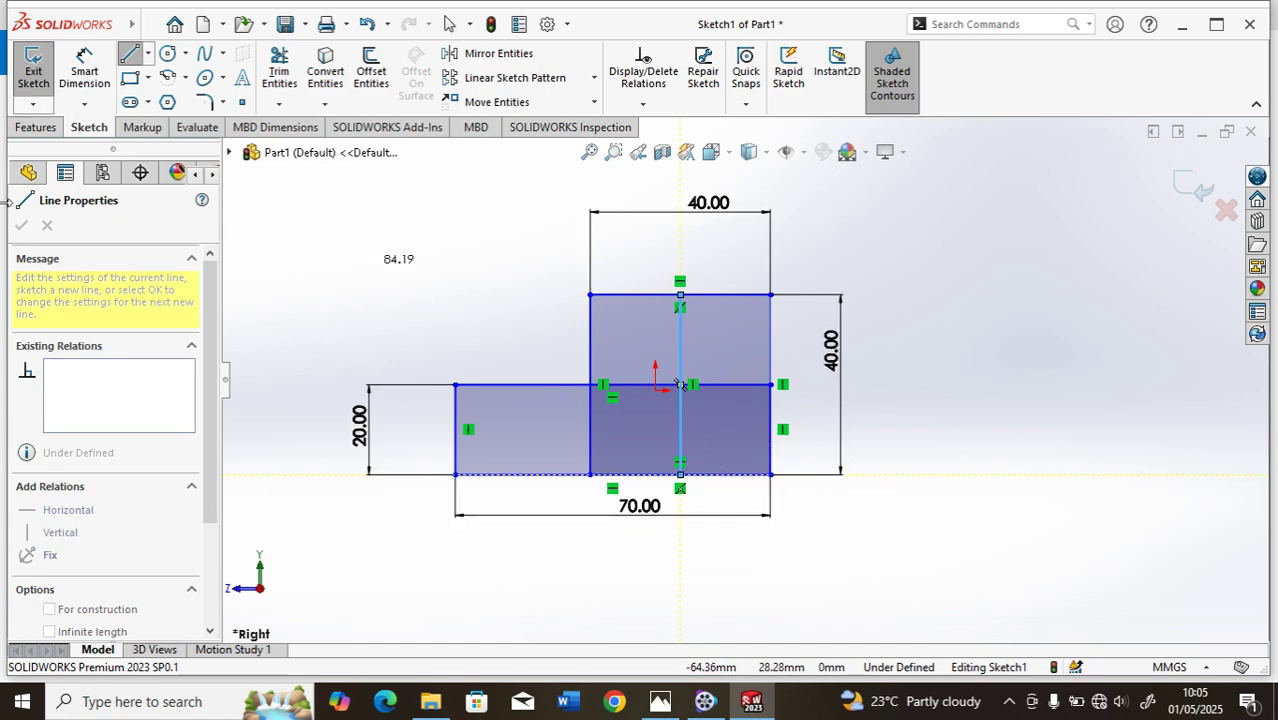
click(129, 54)
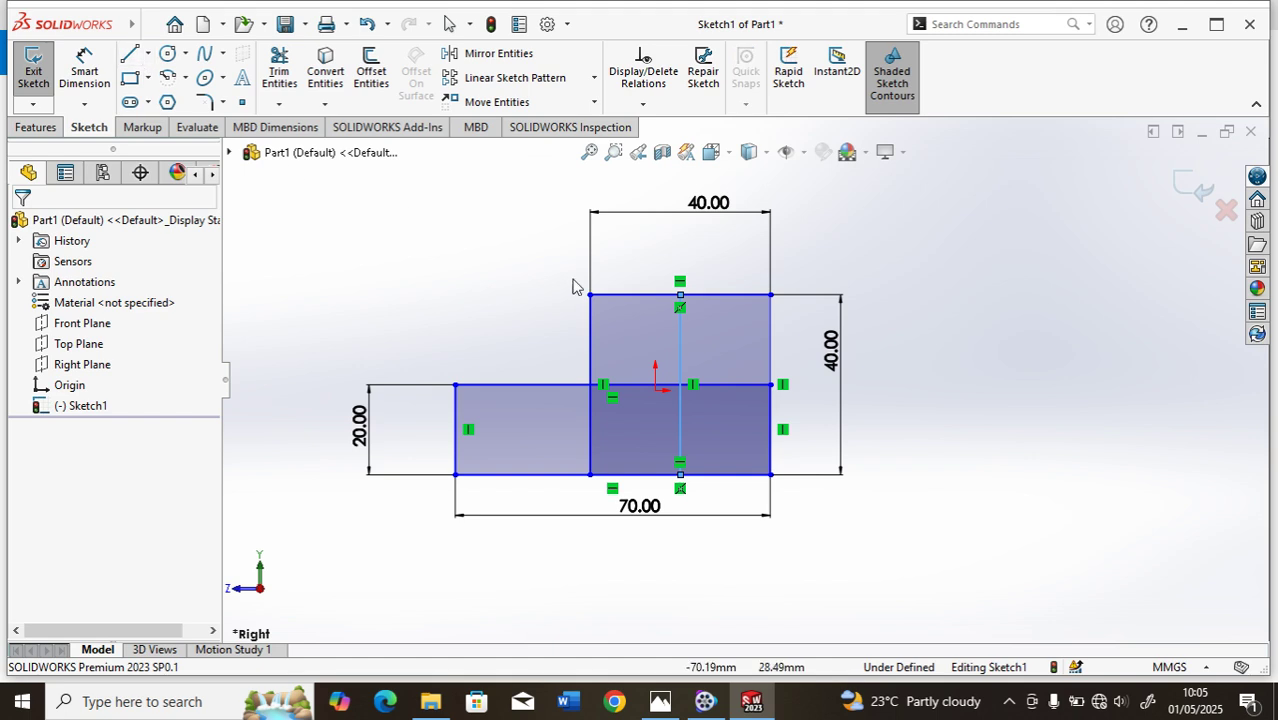
Sketch a circle inside the 40 mm square, centred on the midpoint of the vertical line
scroll(706, 405, down, 3)
scroll(700, 395, up, 3)
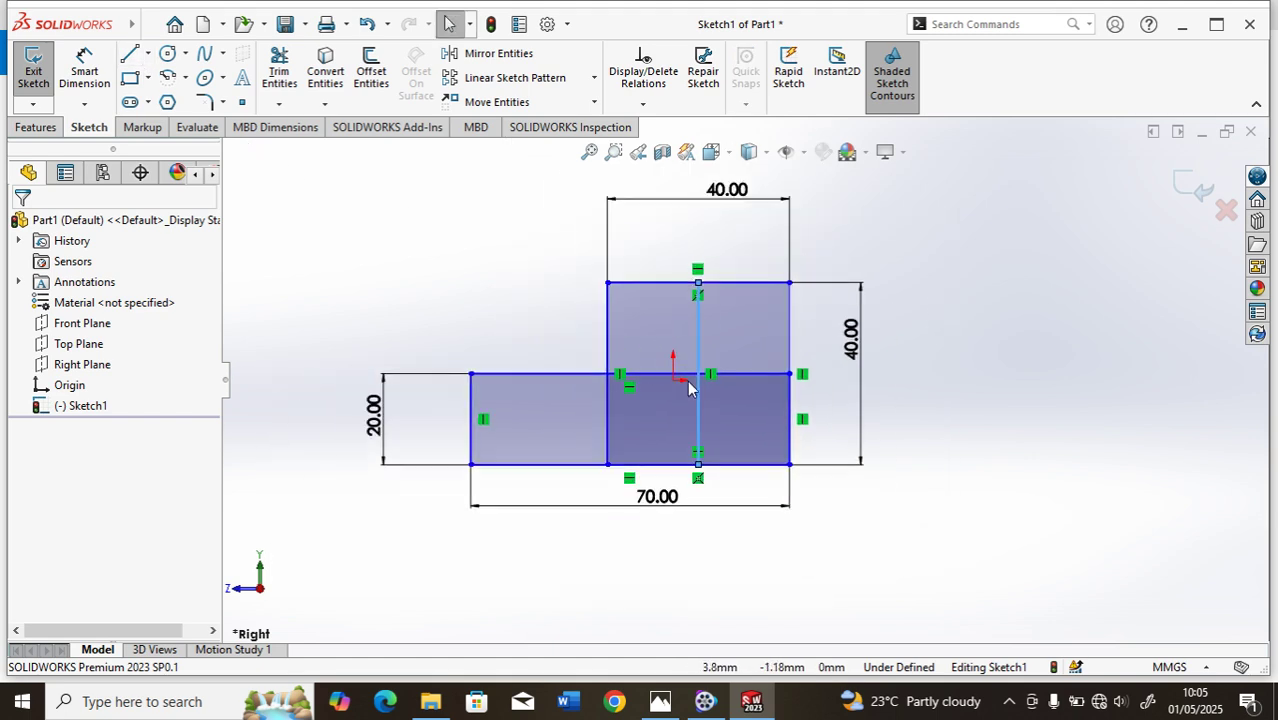
scroll(699, 279, down, 2)
scroll(716, 399, down, 4)
scroll(719, 397, up, 5)
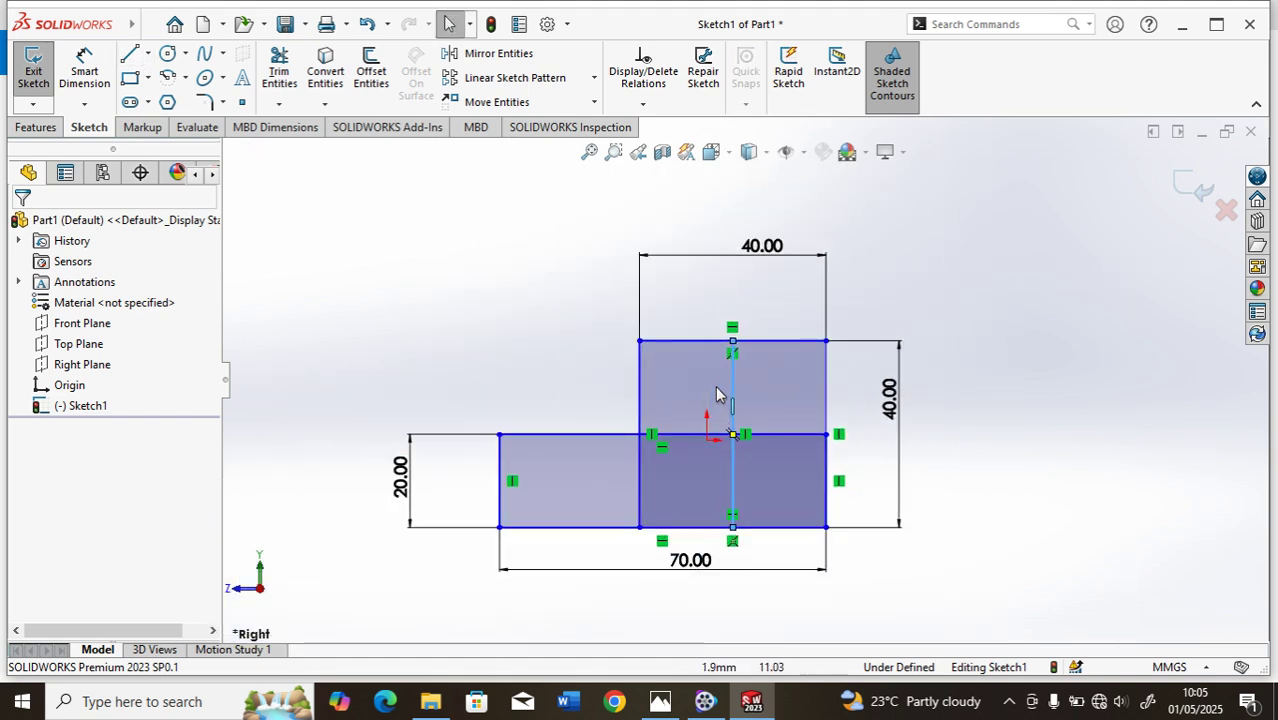
scroll(725, 380, down, 3)
scroll(742, 399, up, 5)
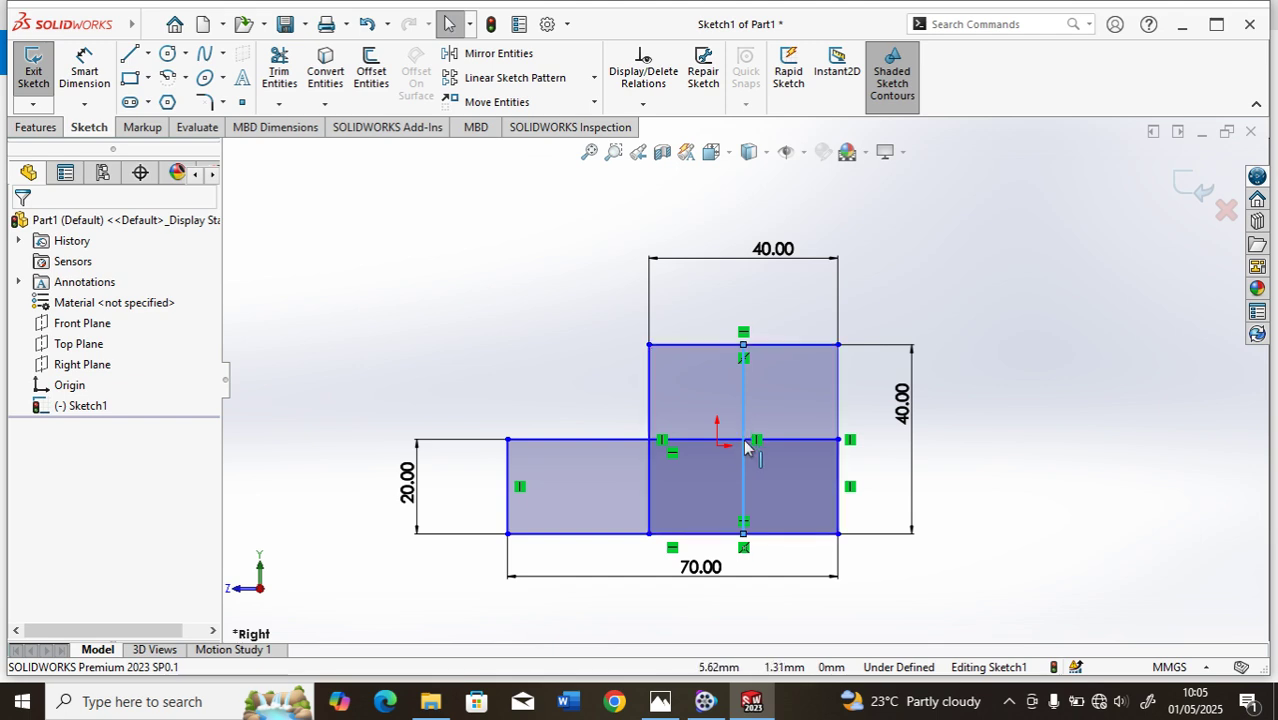
click(168, 55)
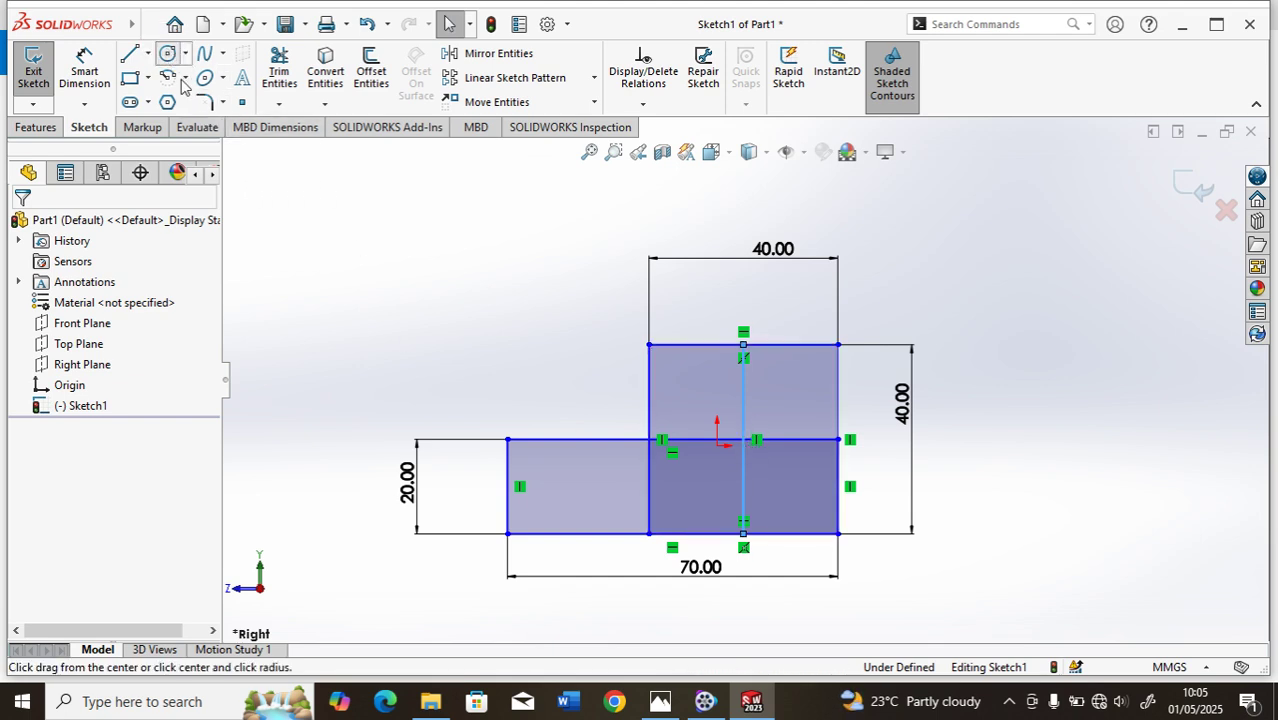
click(743, 440)
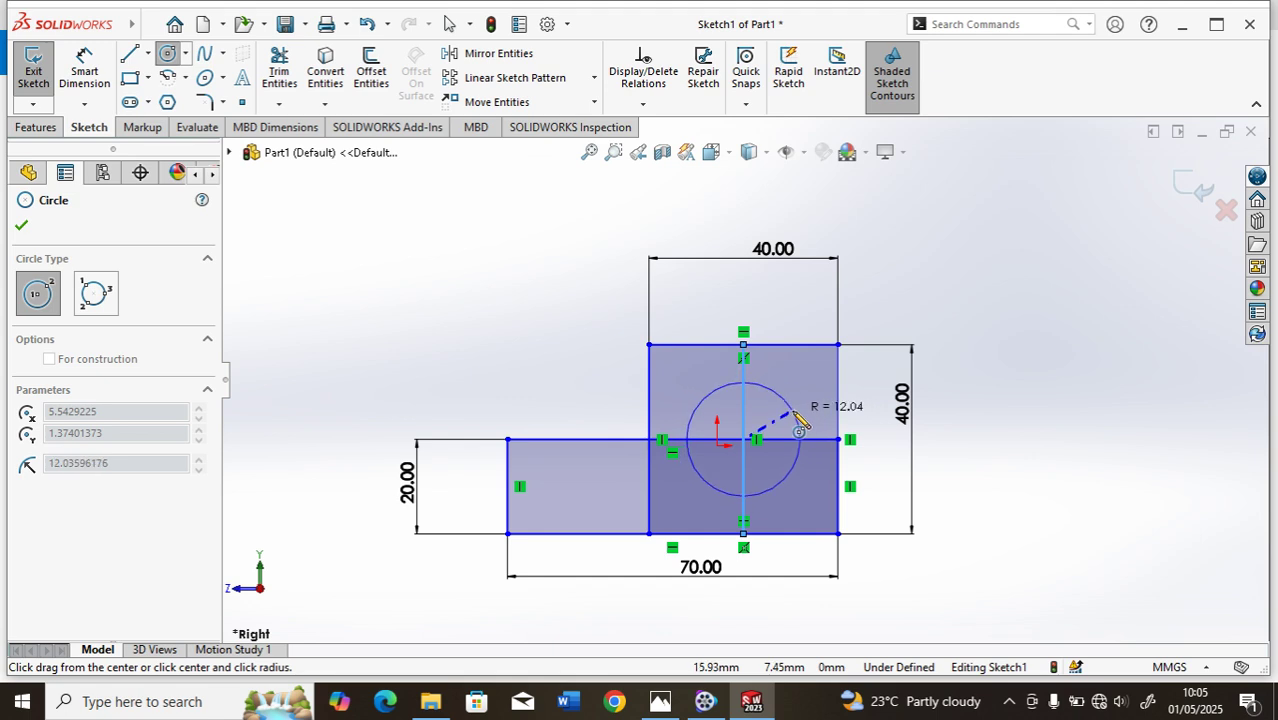
click(786, 432)
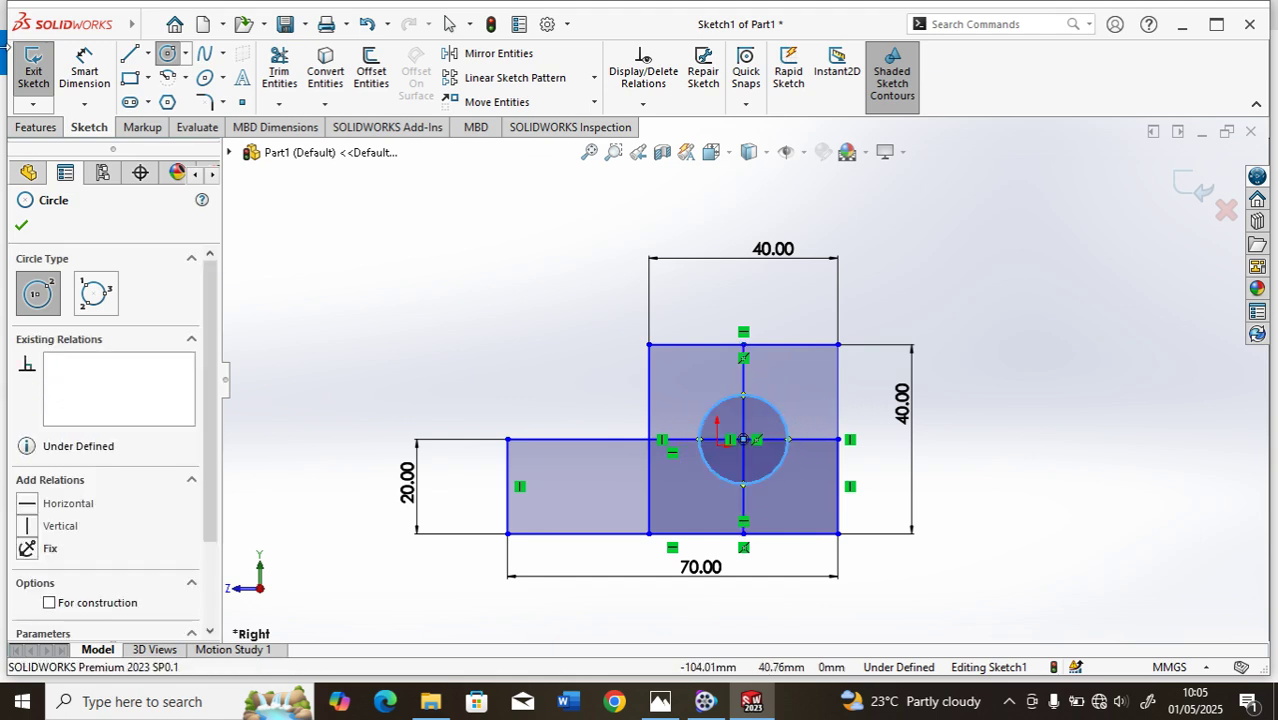
Dimension the circle inside the 40 mm square to a 25 mm diameter
click(86, 56)
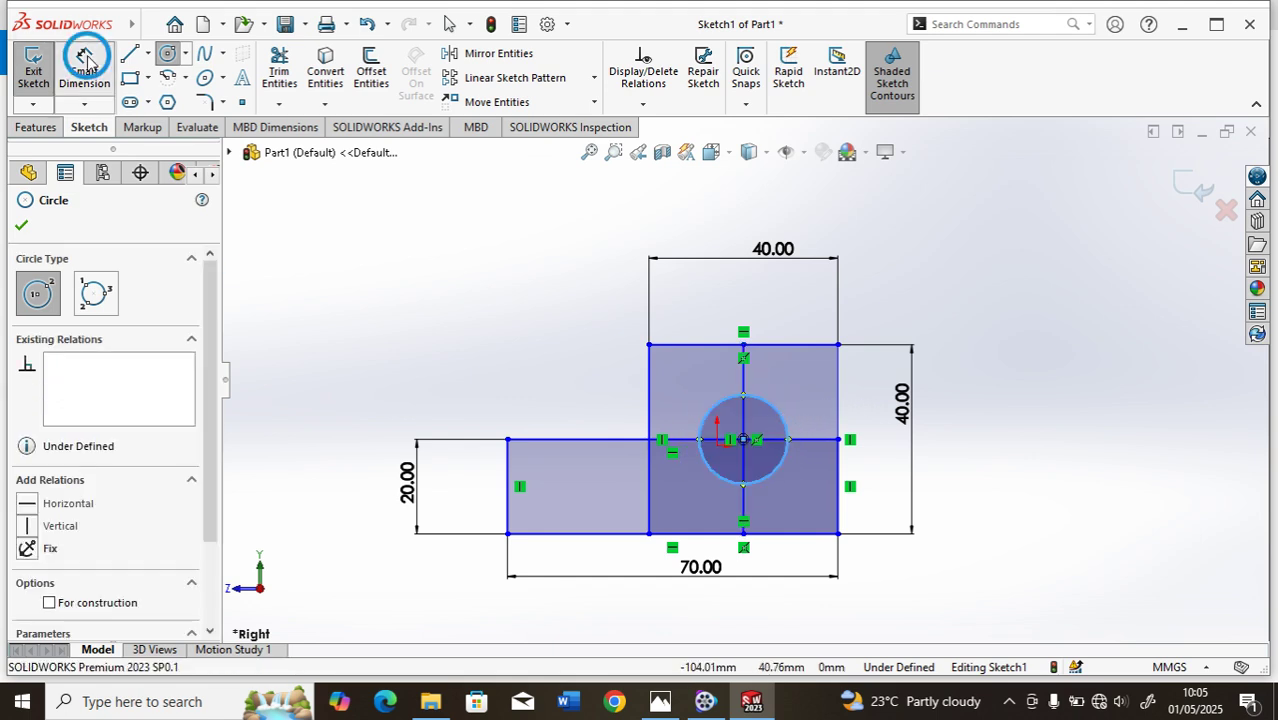
click(778, 418)
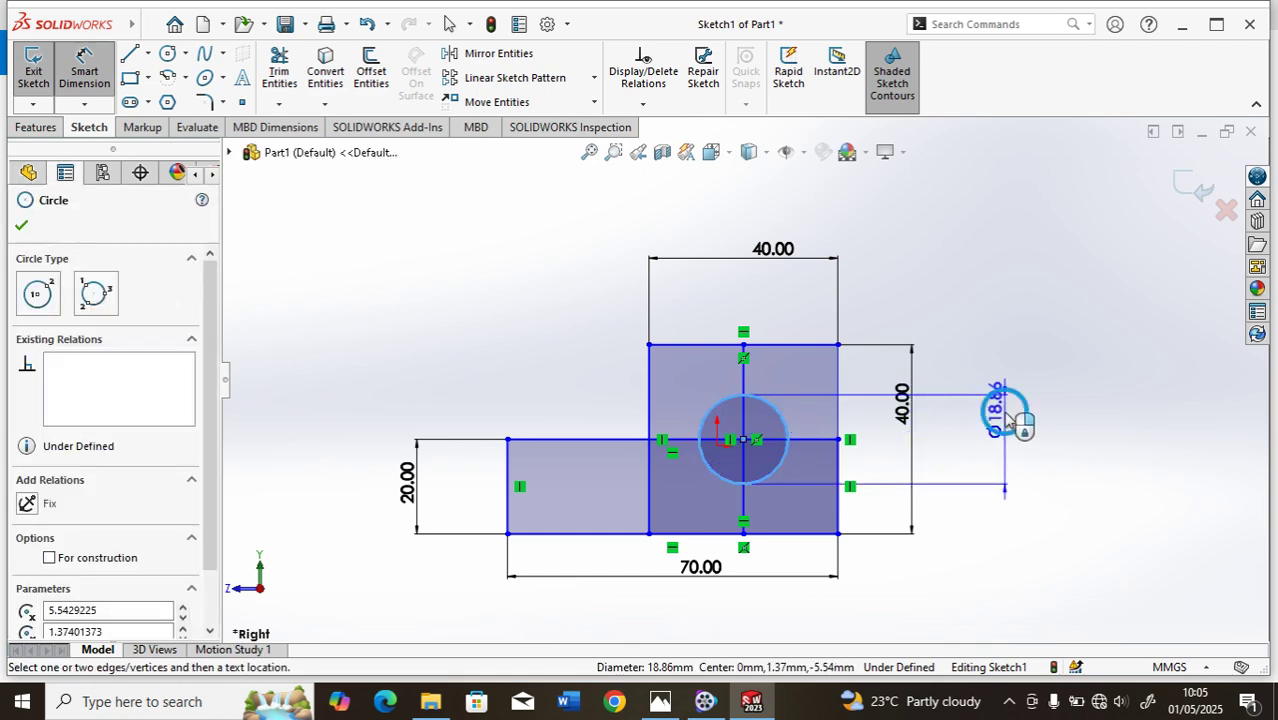
click(998, 430)
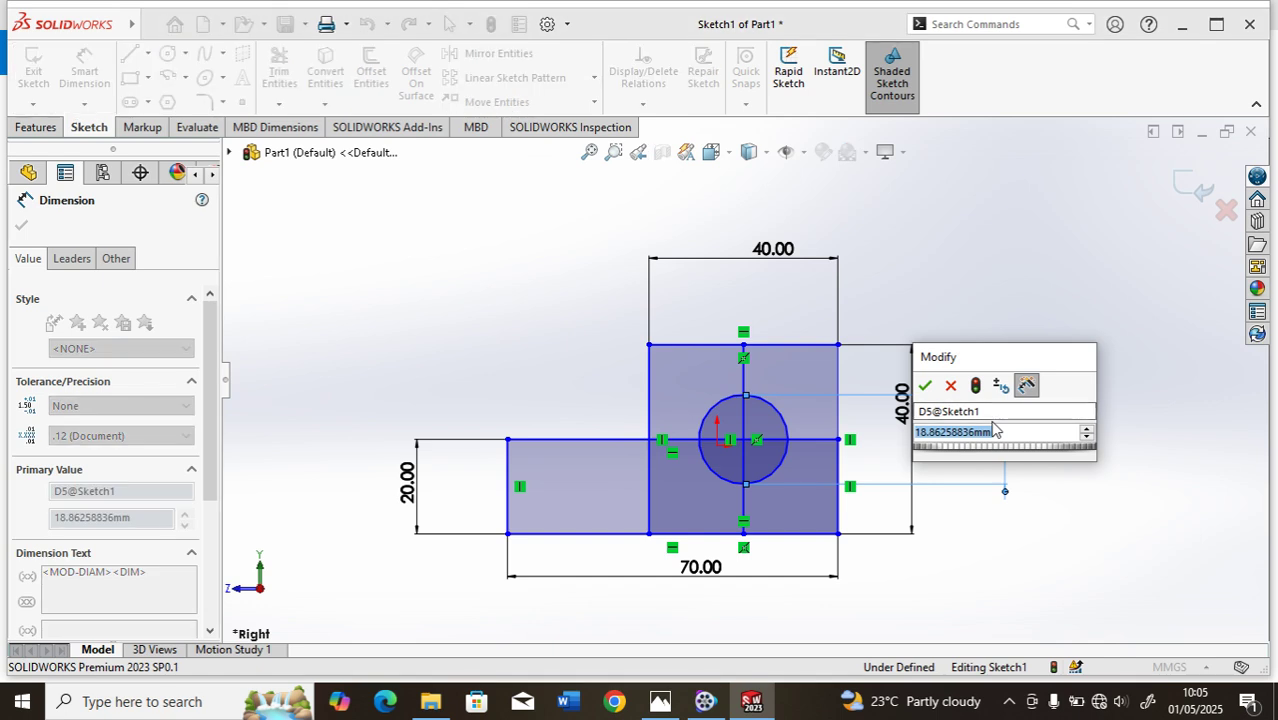
text(25)
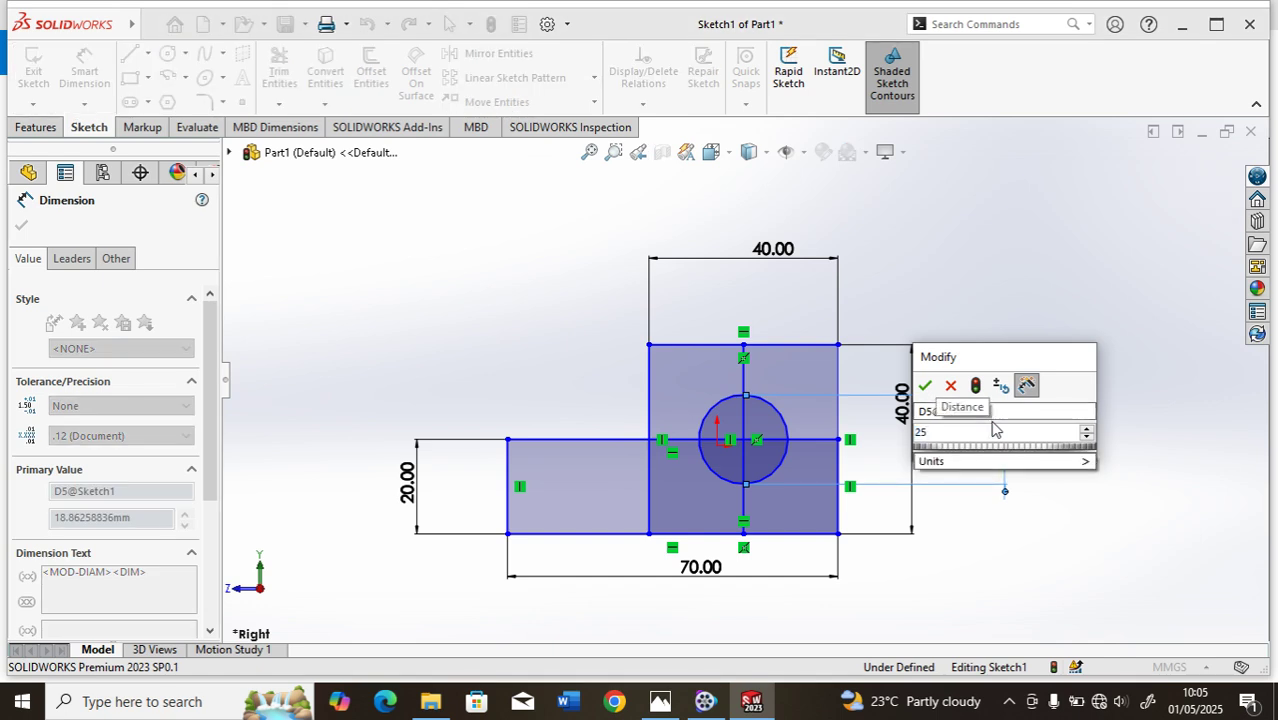
key(Return)
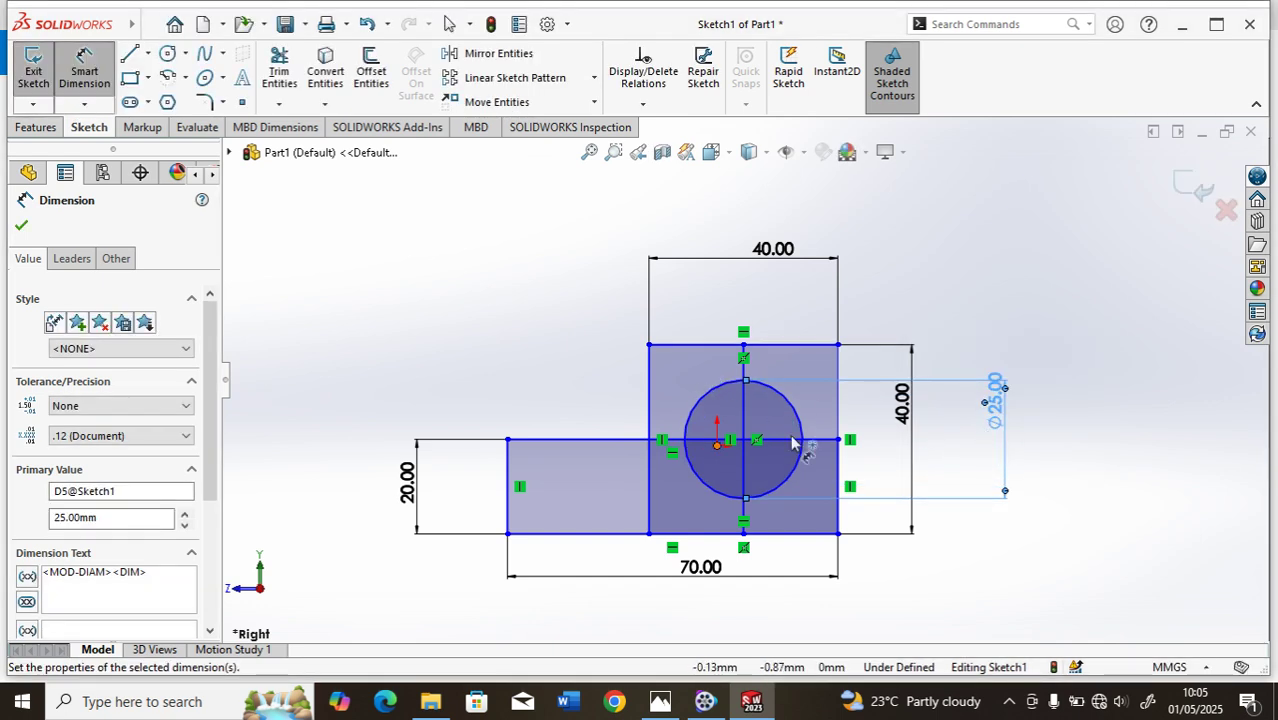
scroll(776, 440, down, 2)
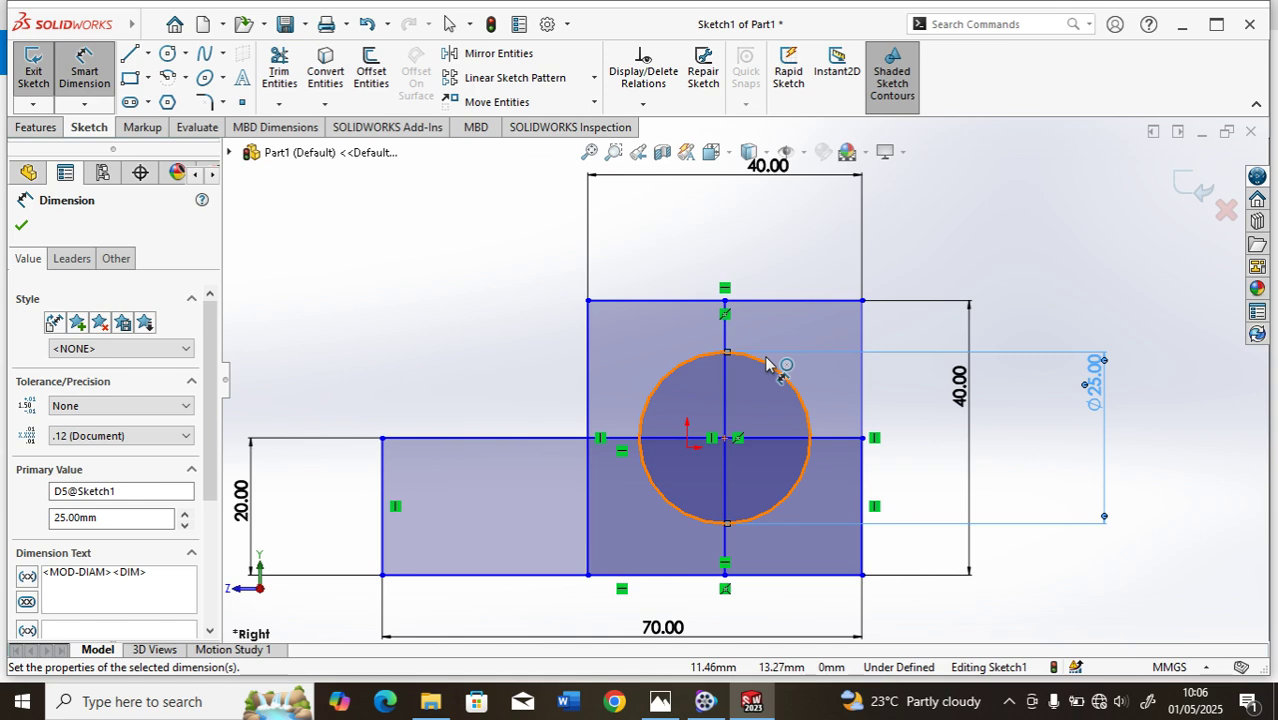
click(22, 227)
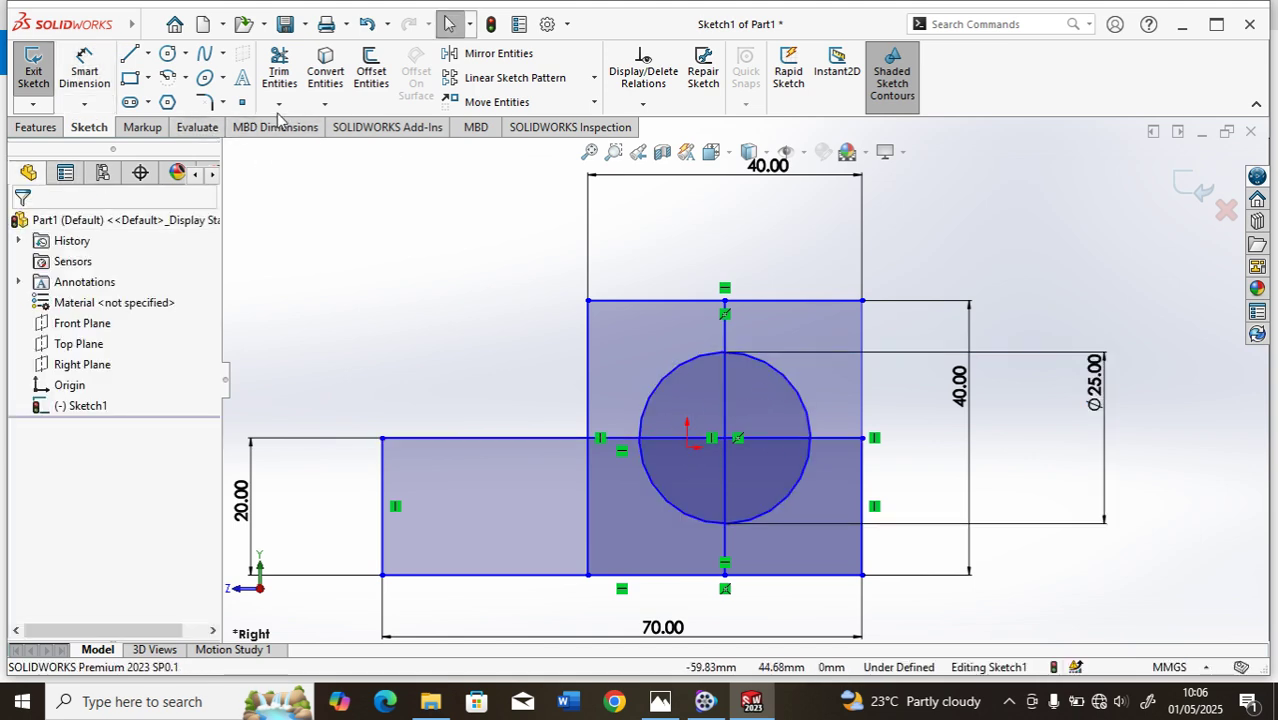
Trim away the horizontal line inside the 40 mm square and the lower half of the vertical centre line
click(280, 106)
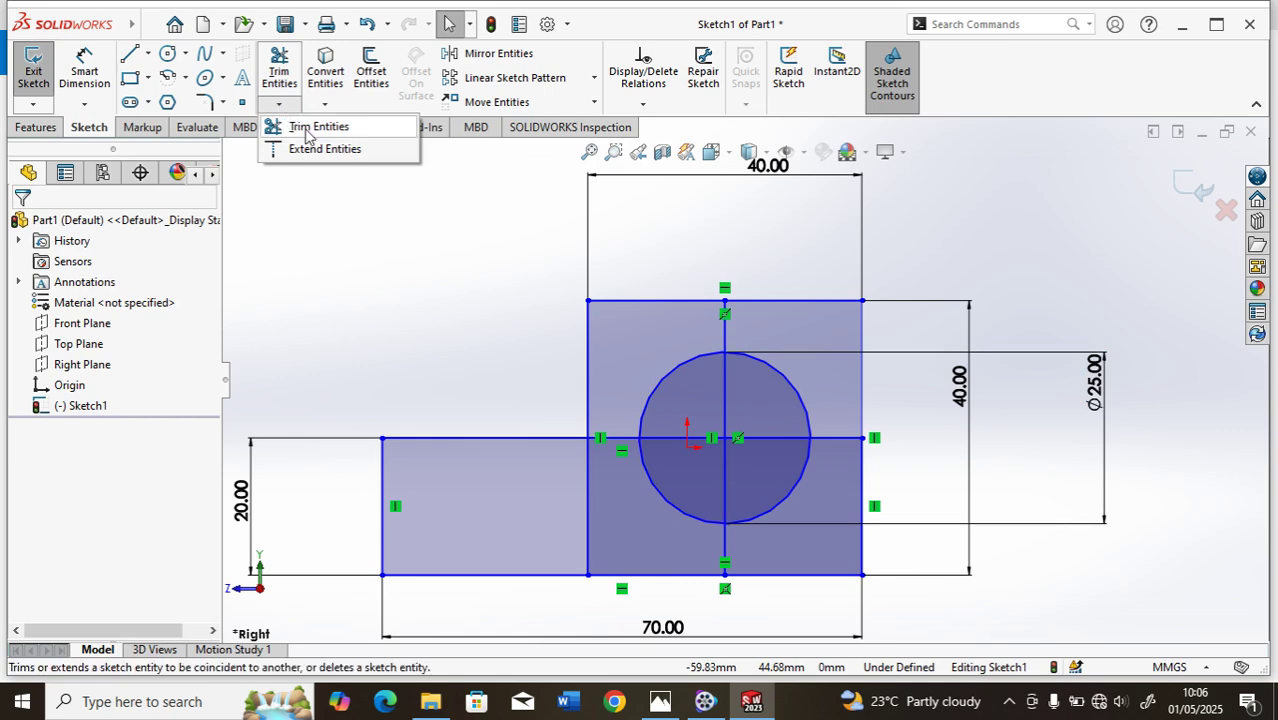
click(306, 130)
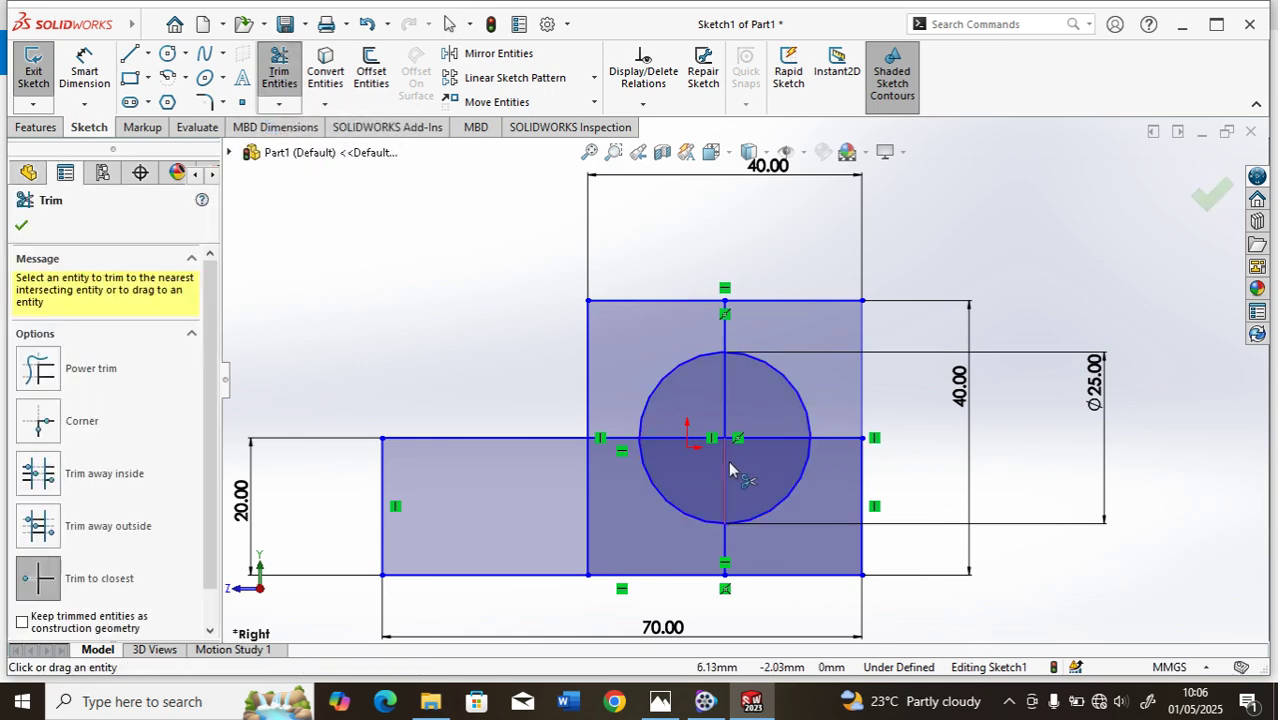
click(789, 443)
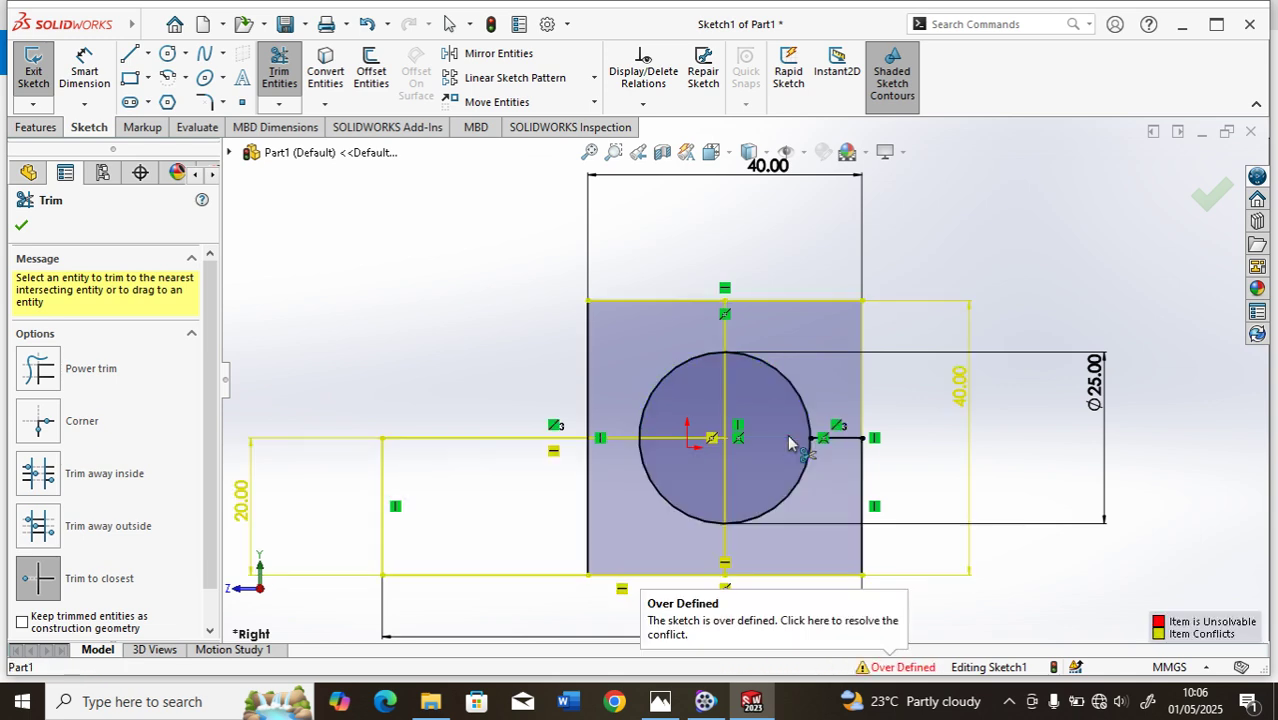
click(842, 442)
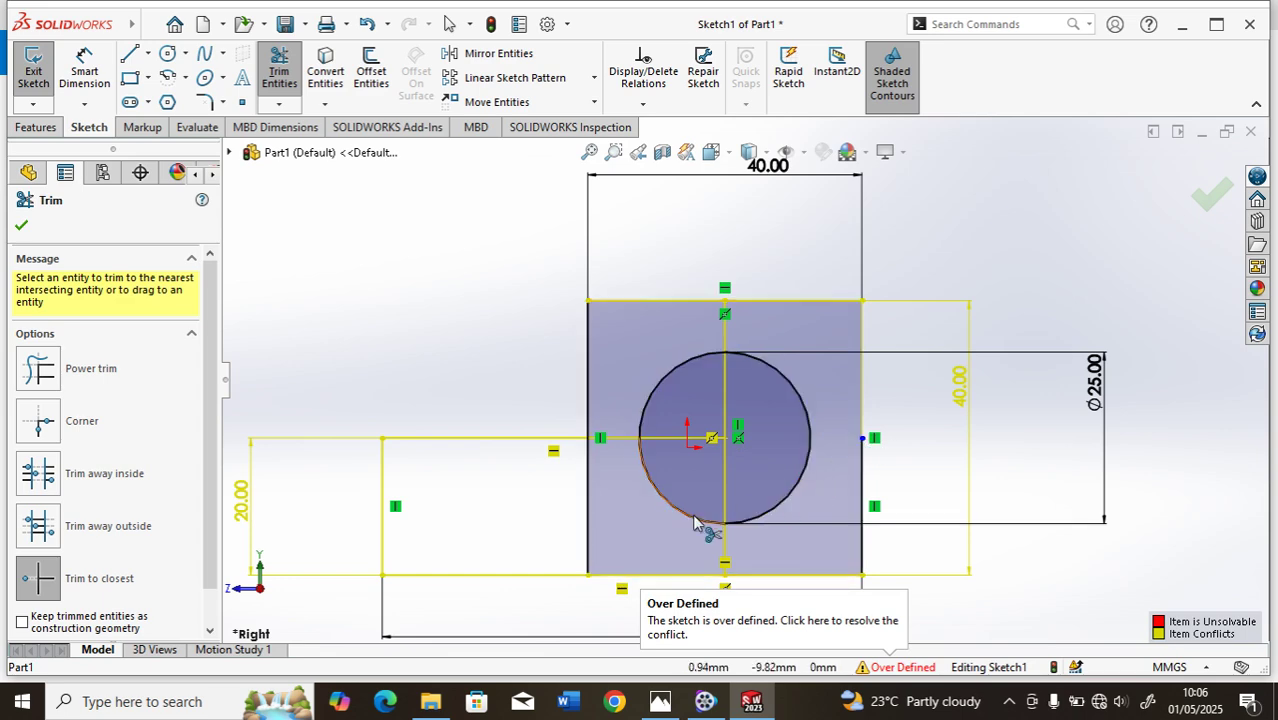
click(723, 488)
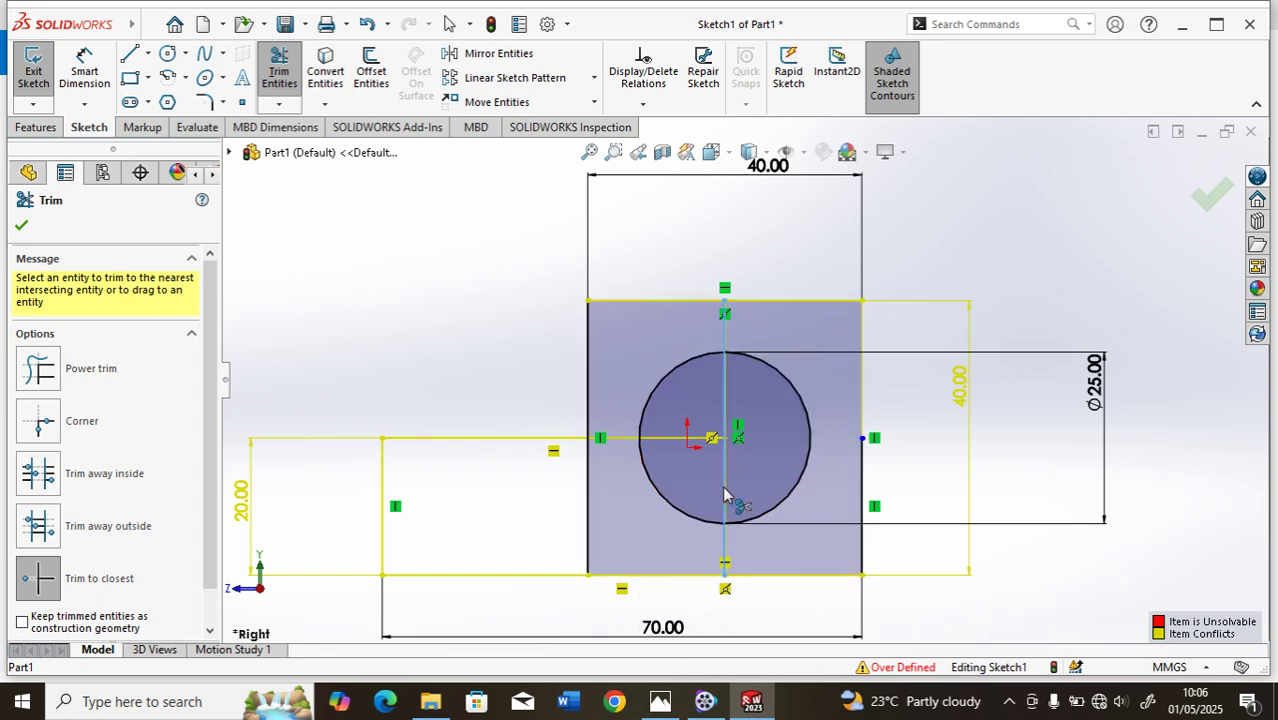
click(687, 366)
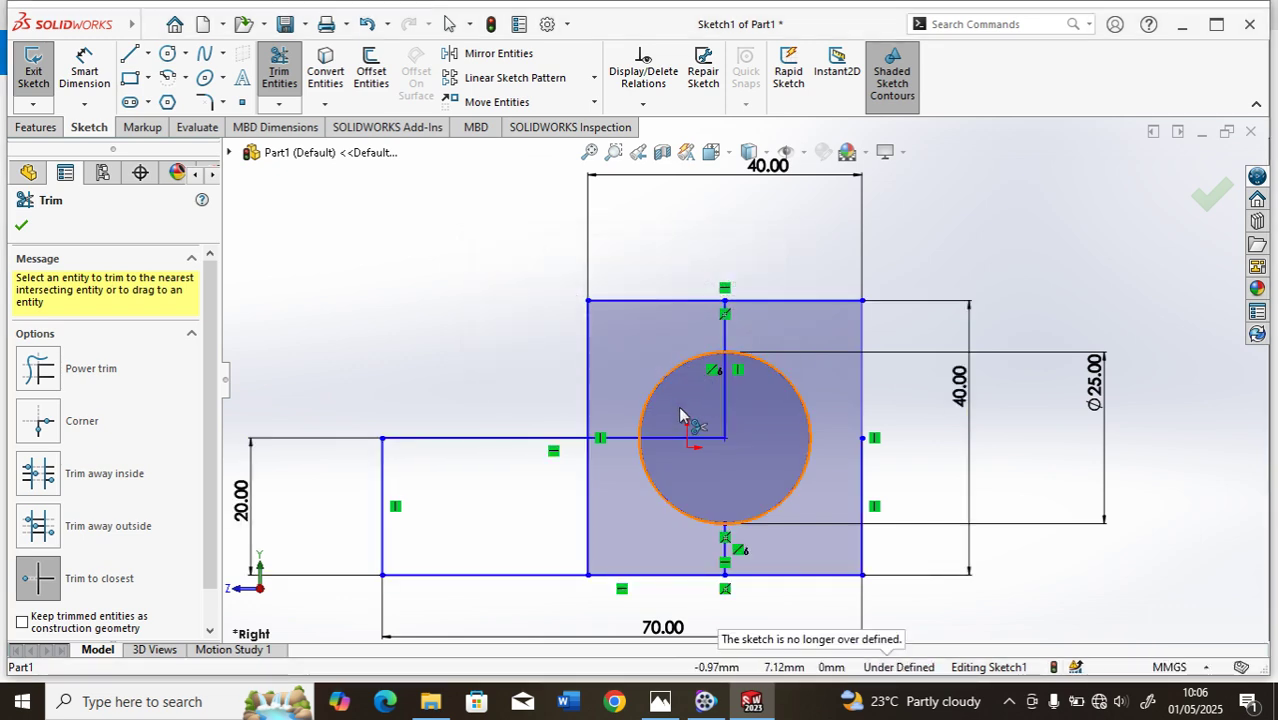
click(614, 439)
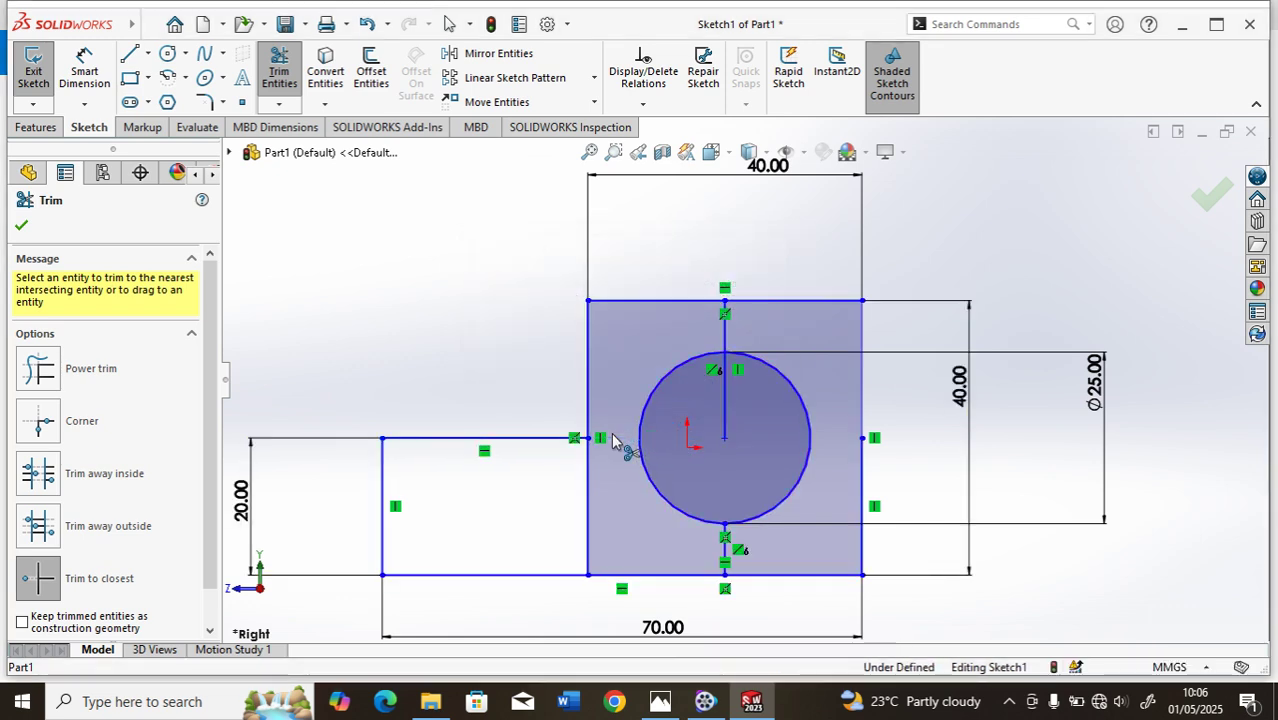
click(724, 548)
scroll(783, 536, down, 1)
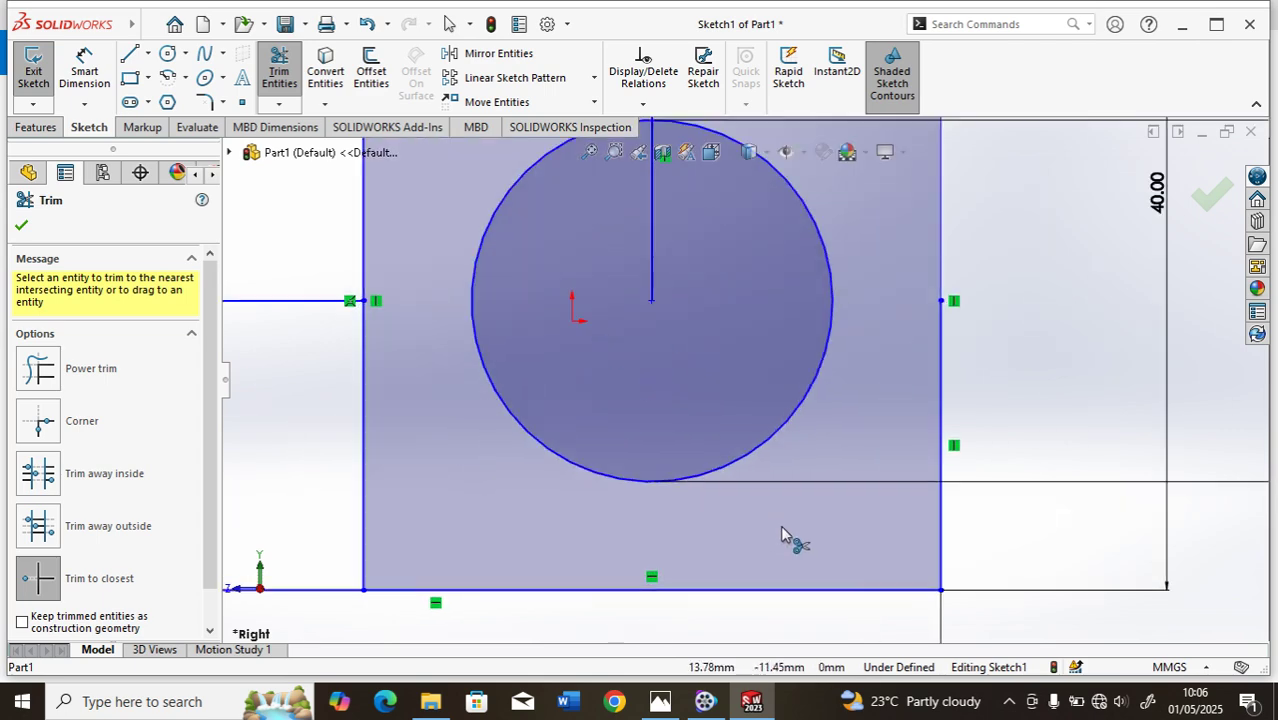
Trim the lower part of the 40 mm square's left edge so both rectangles form one stepped profile
scroll(796, 533, up, 4)
scroll(796, 533, down, 3)
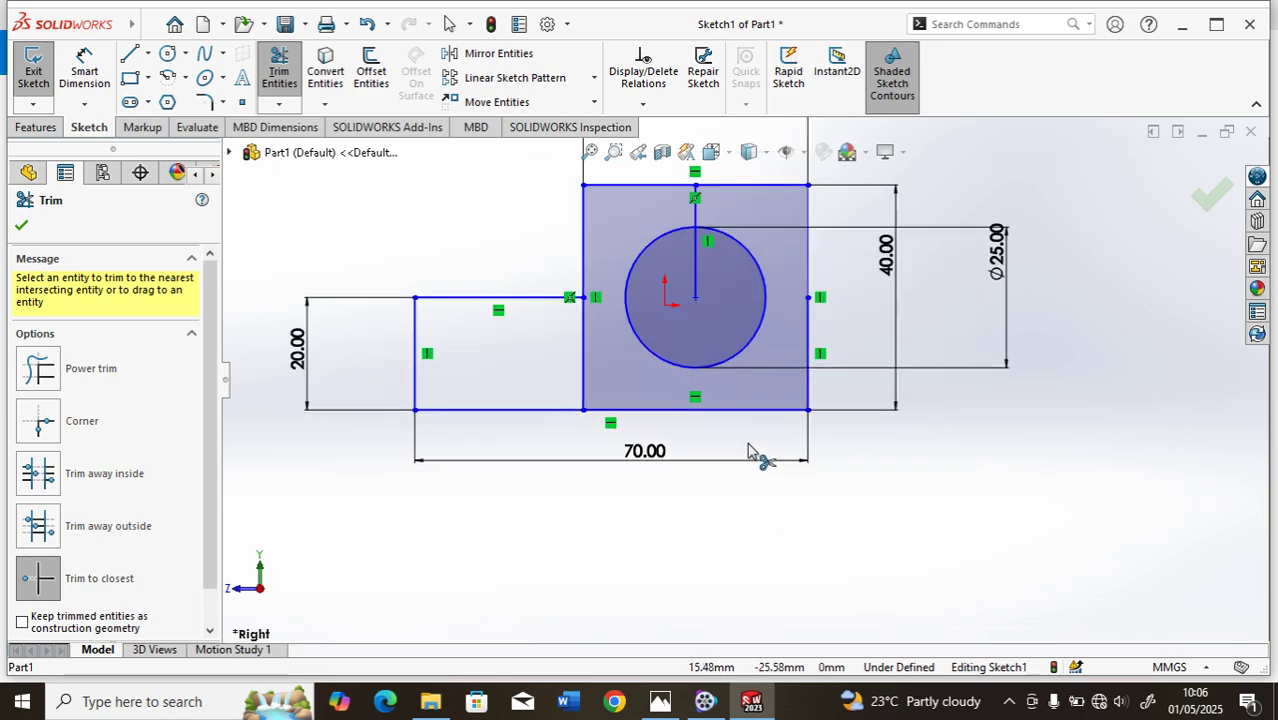
click(585, 355)
scroll(586, 360, up, 3)
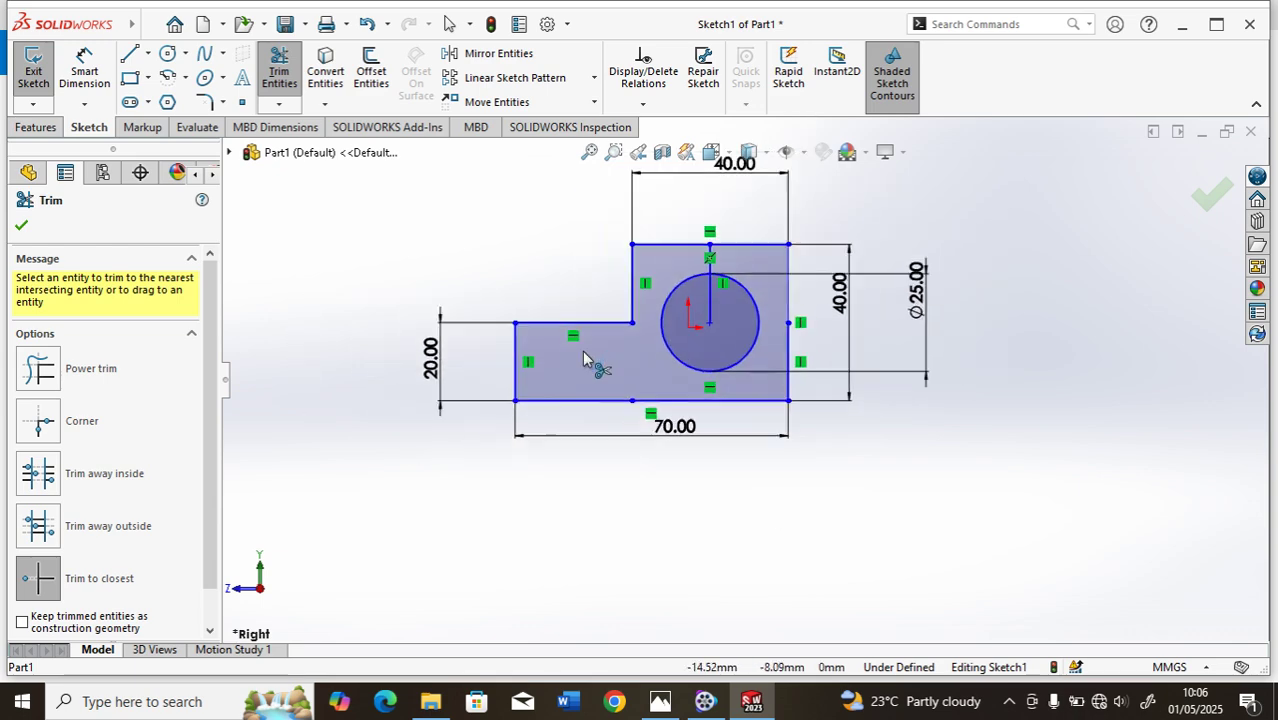
scroll(770, 333, down, 3)
scroll(775, 334, down, 3)
scroll(772, 331, up, 2)
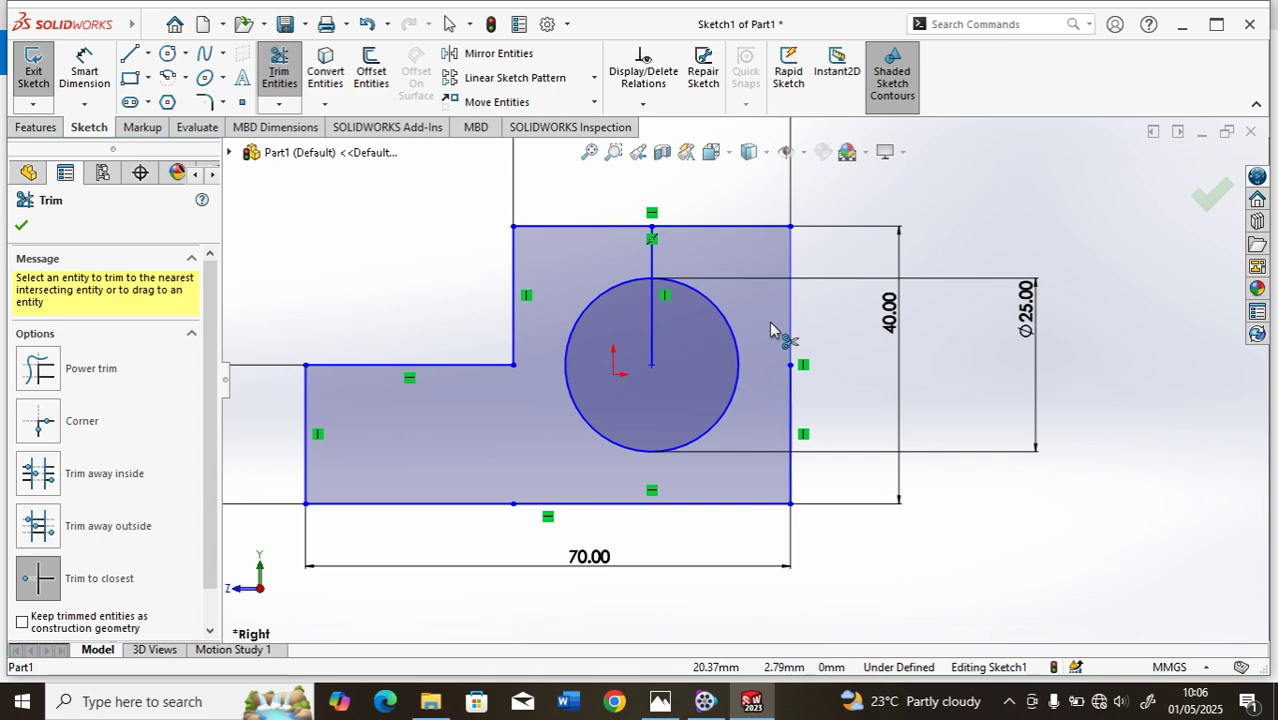
scroll(770, 333, down, 3)
scroll(770, 333, up, 3)
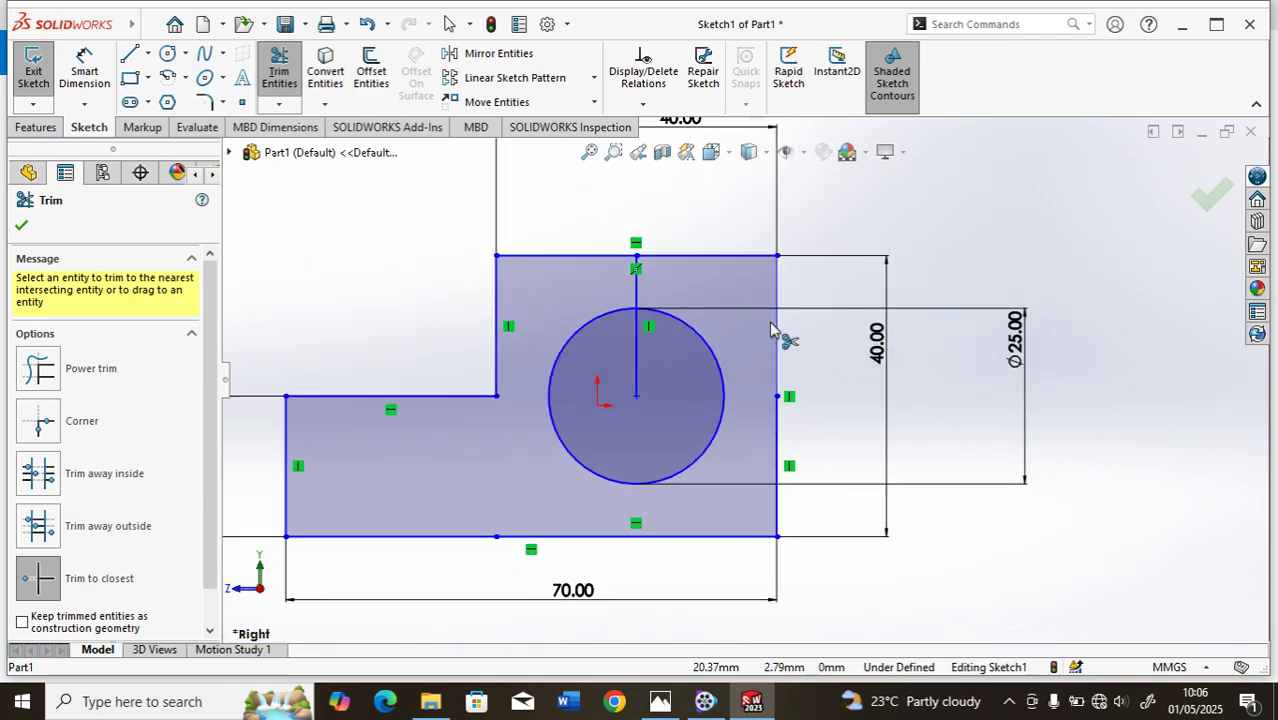
click(22, 228)
scroll(705, 448, up, 2)
scroll(719, 391, down, 3)
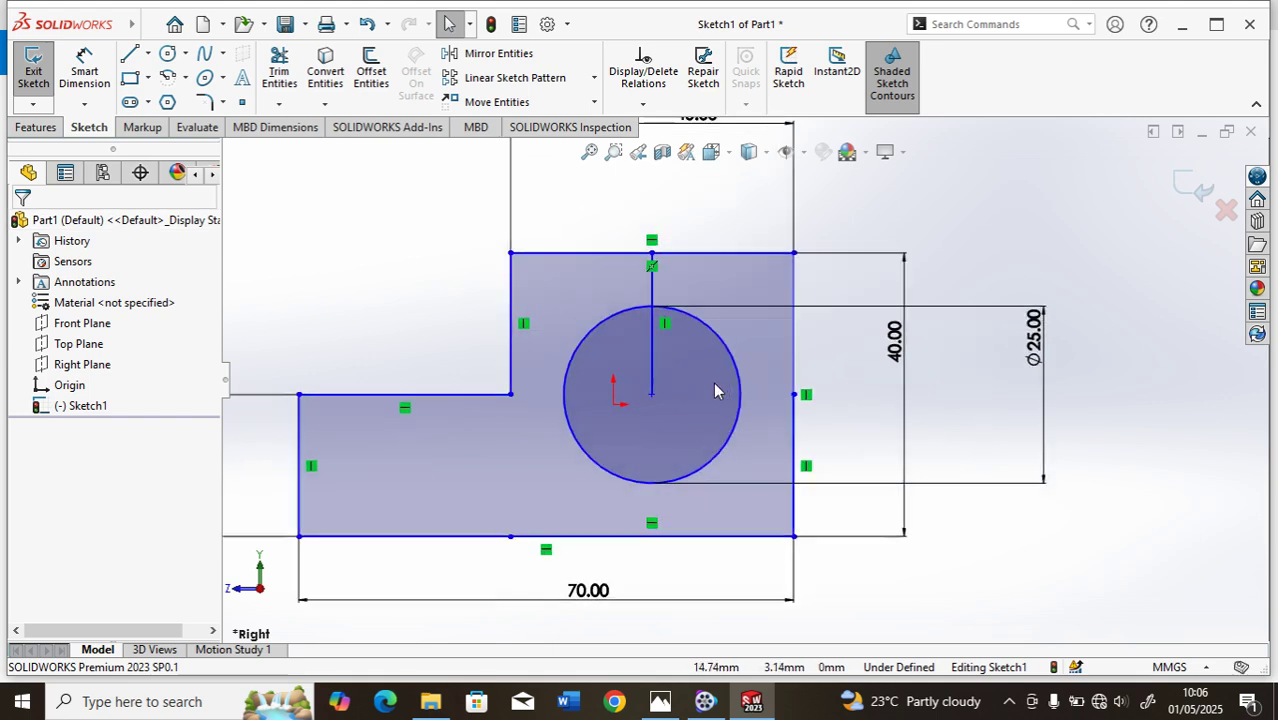
Delete the overlapping 20 mm line on the lower half of the profile's right edge
click(812, 432)
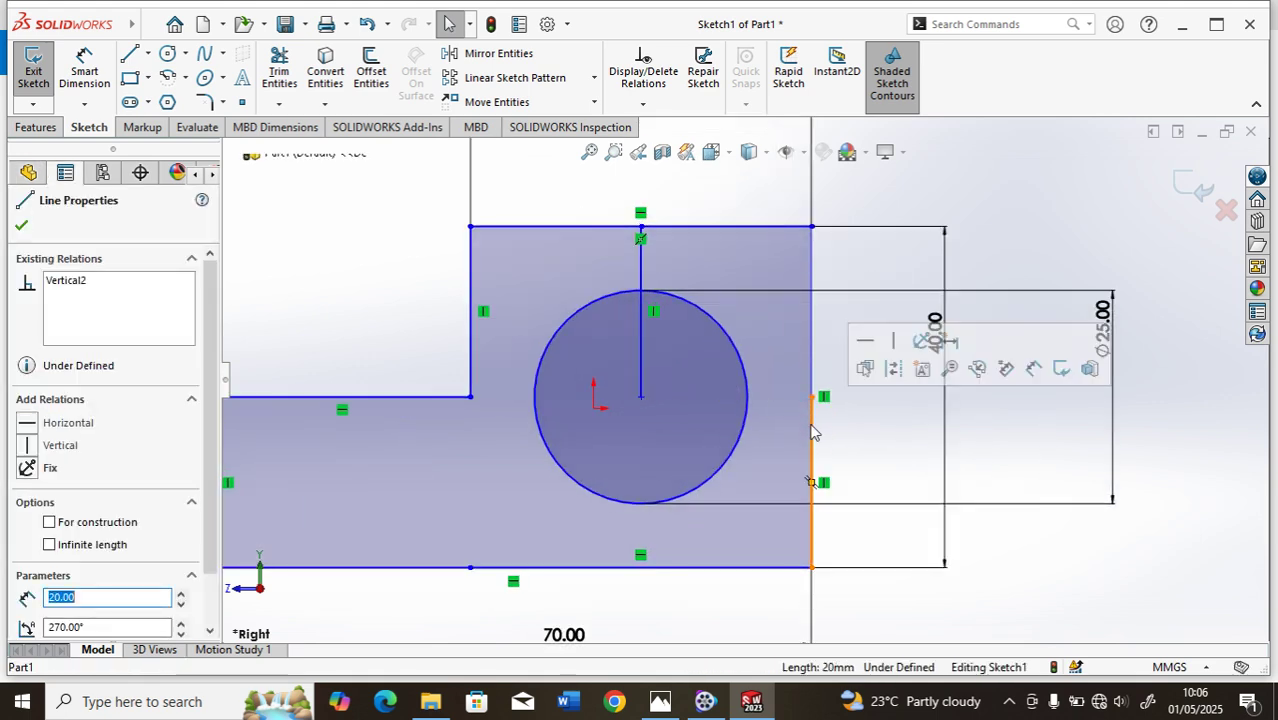
click(820, 434)
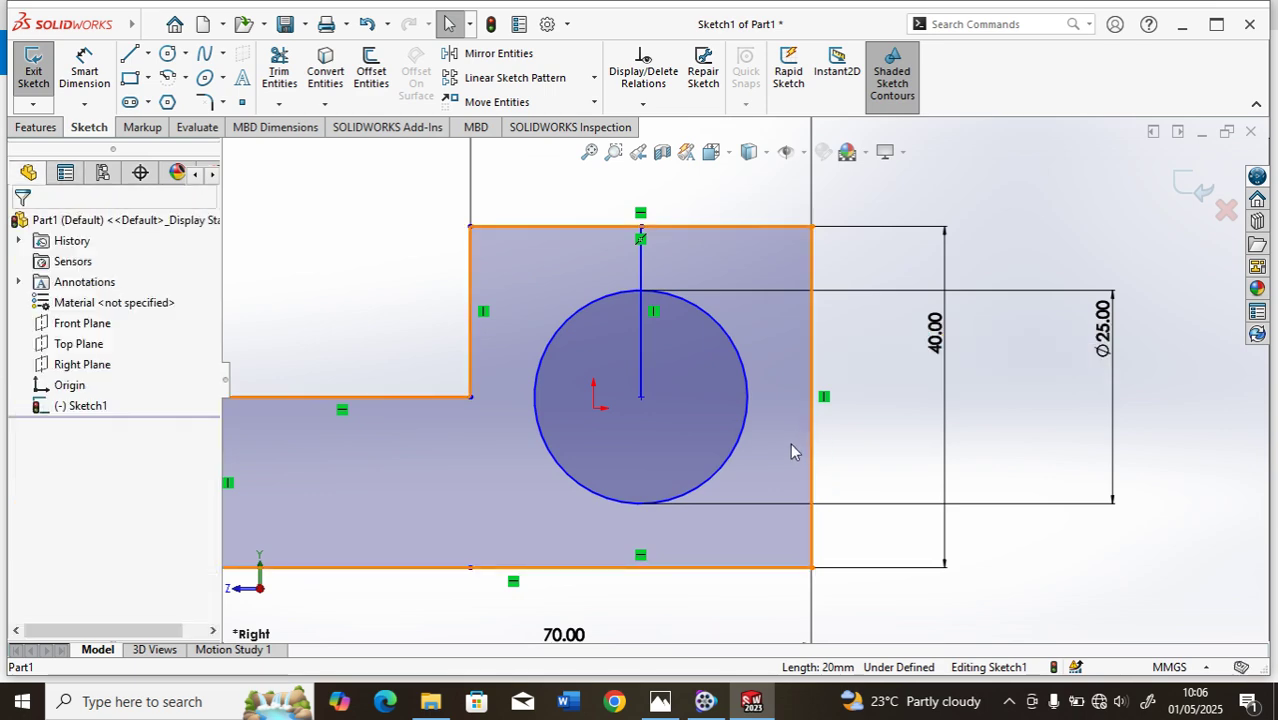
scroll(793, 430, up, 3)
scroll(765, 450, down, 3)
scroll(765, 448, up, 1)
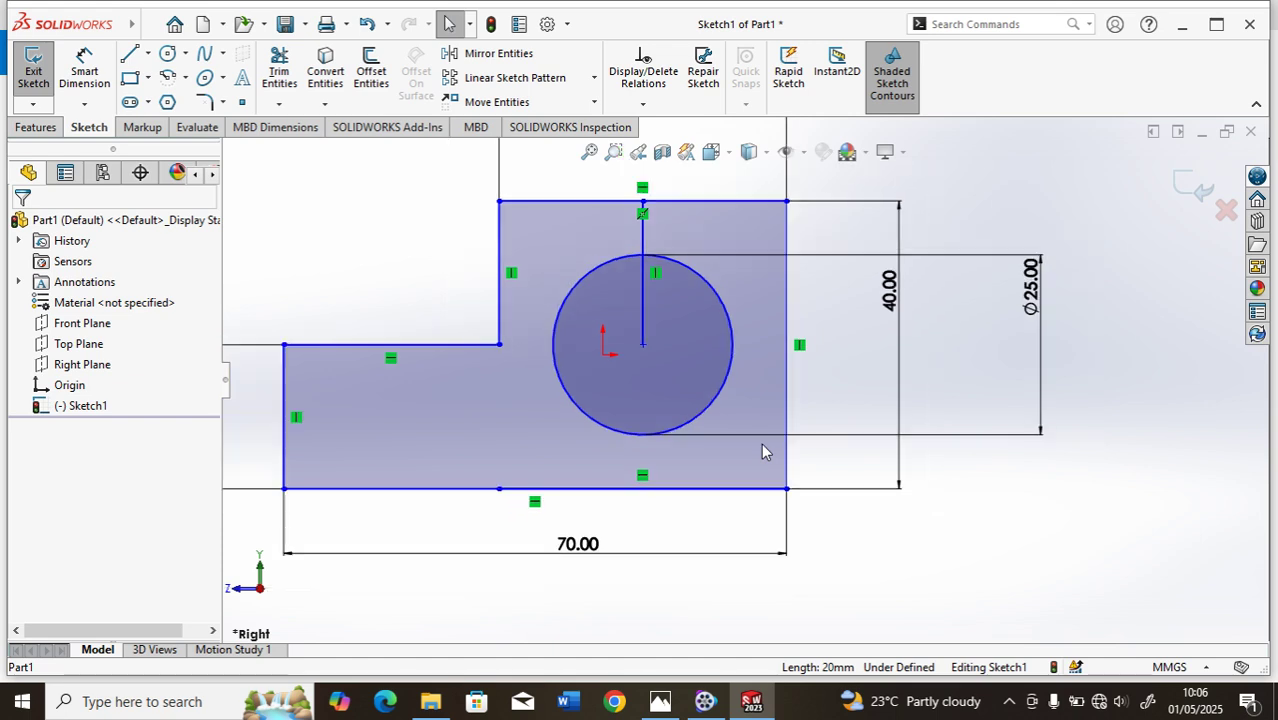
Delete the 70 mm bottom line and extend the remaining shorter bottom line to the profile's left edge
click(631, 489)
key(Escape)
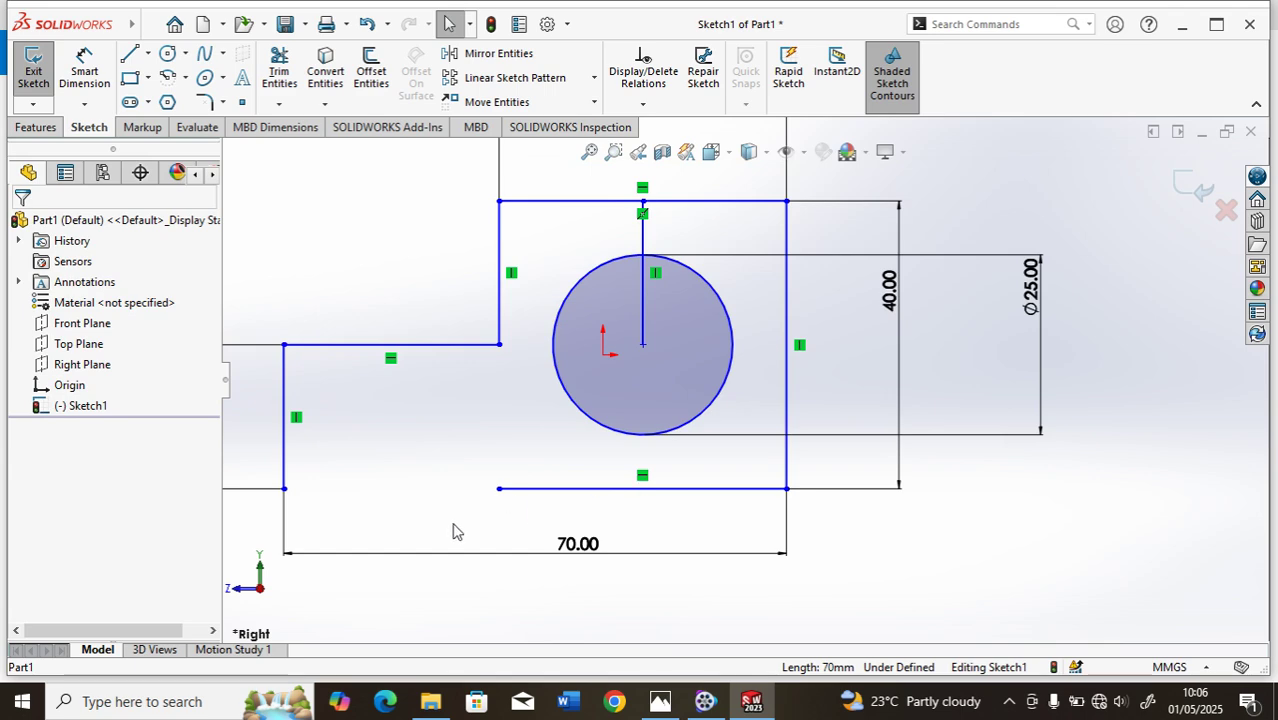
click(280, 106)
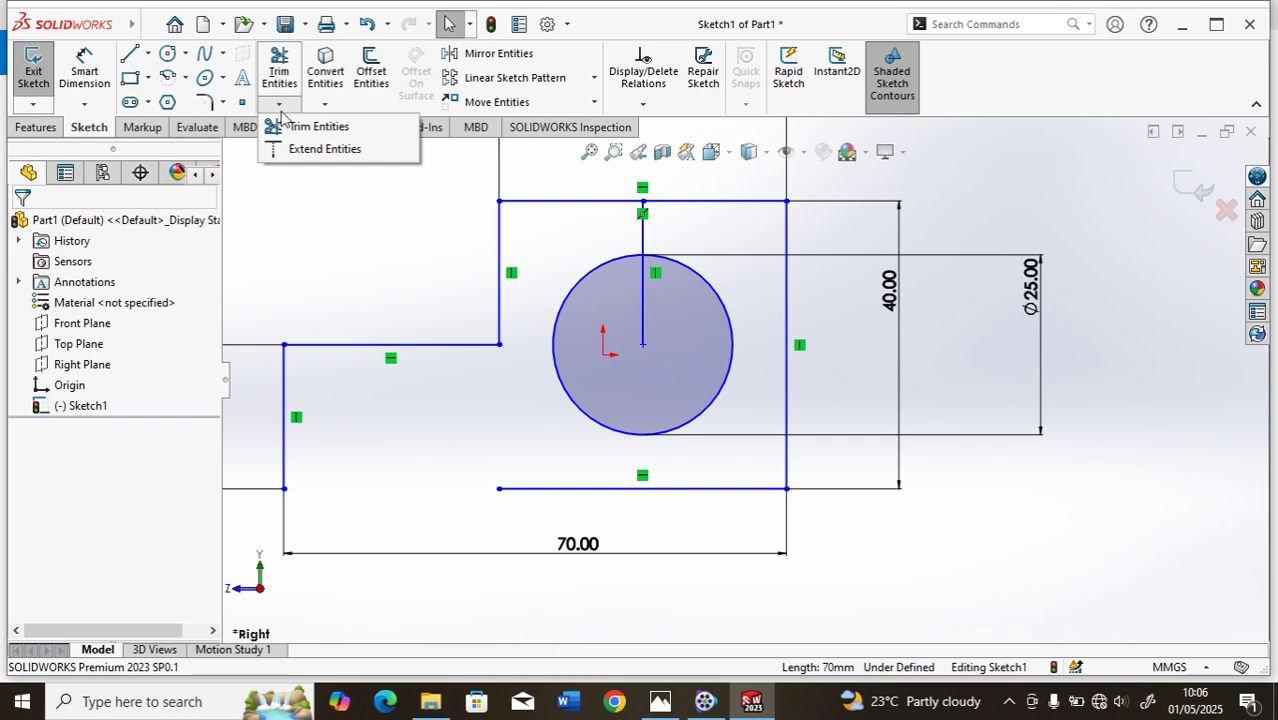
click(310, 148)
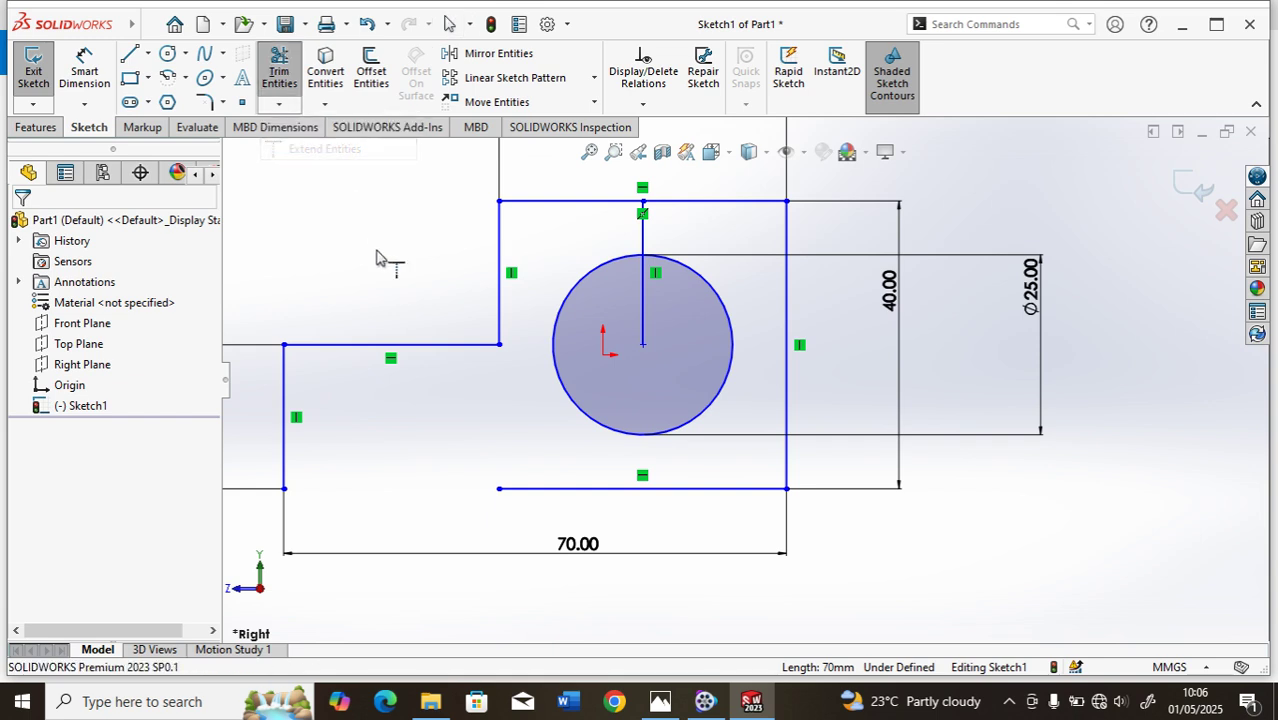
click(567, 493)
key(f)
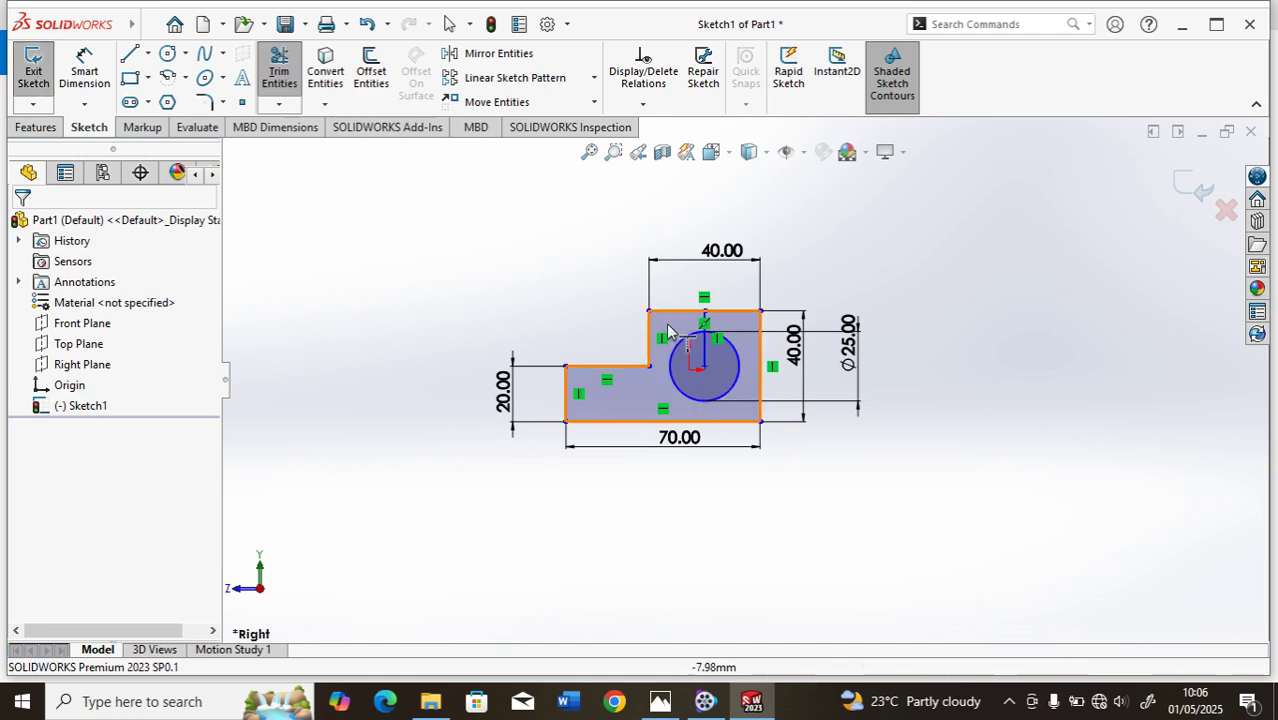
scroll(700, 335, down, 3)
scroll(700, 300, down, 2)
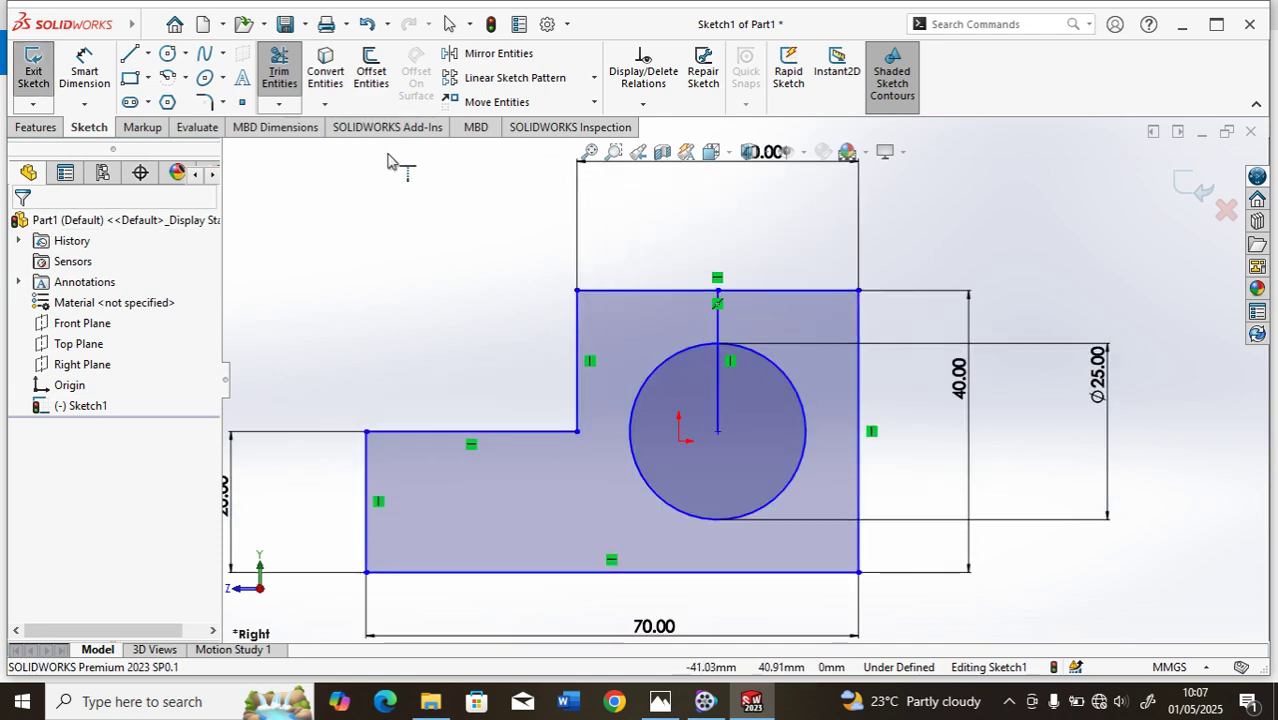
click(279, 62)
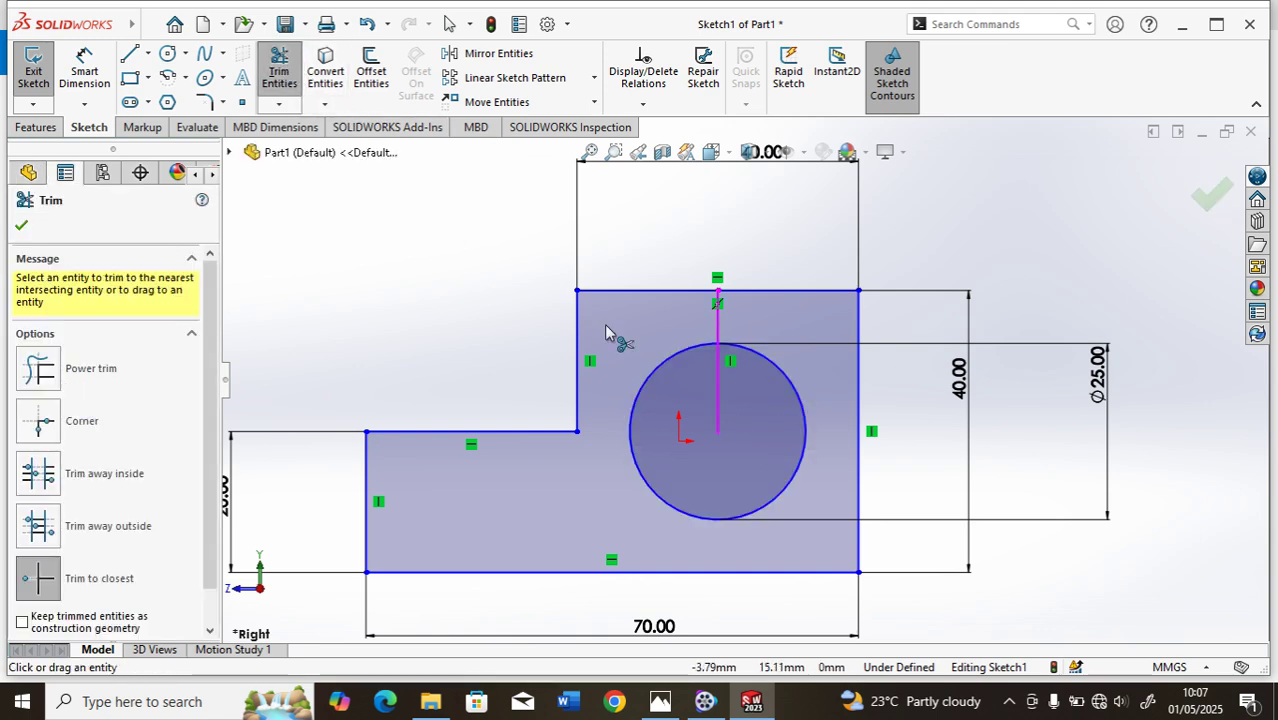
click(22, 225)
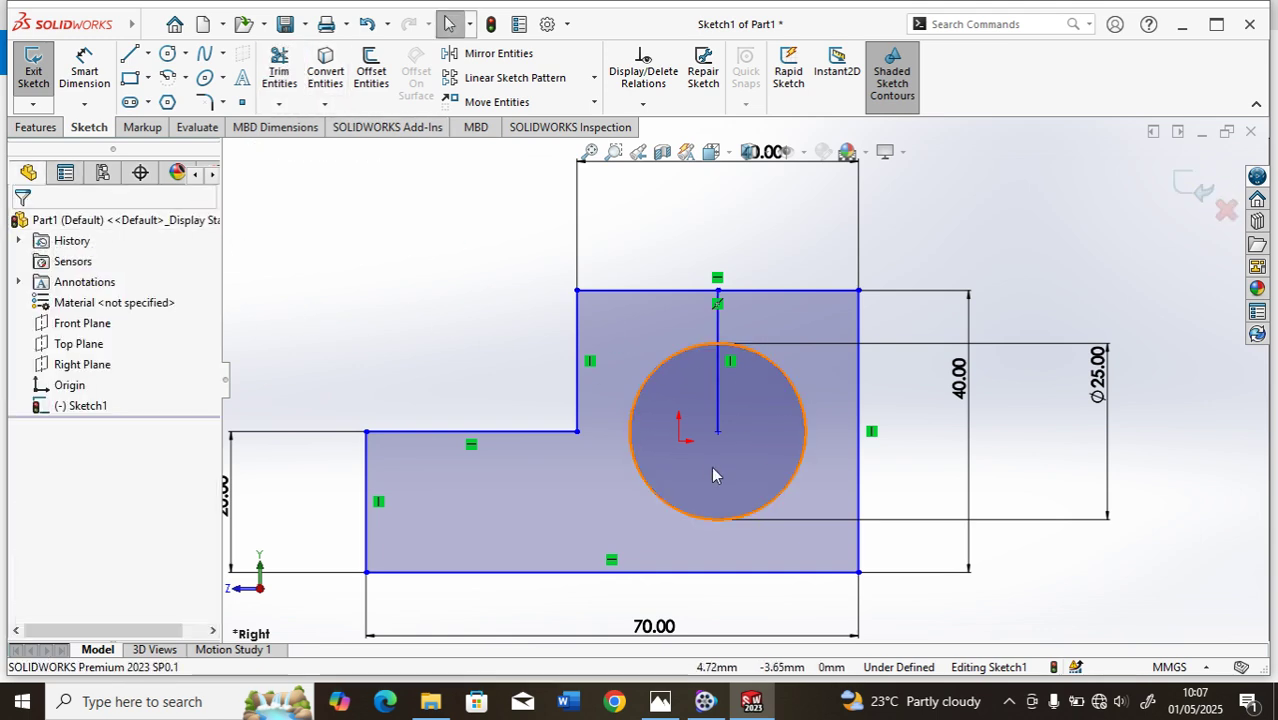
Offset the vertical line above the circle's centre by 4 mm towards the step side
click(717, 336)
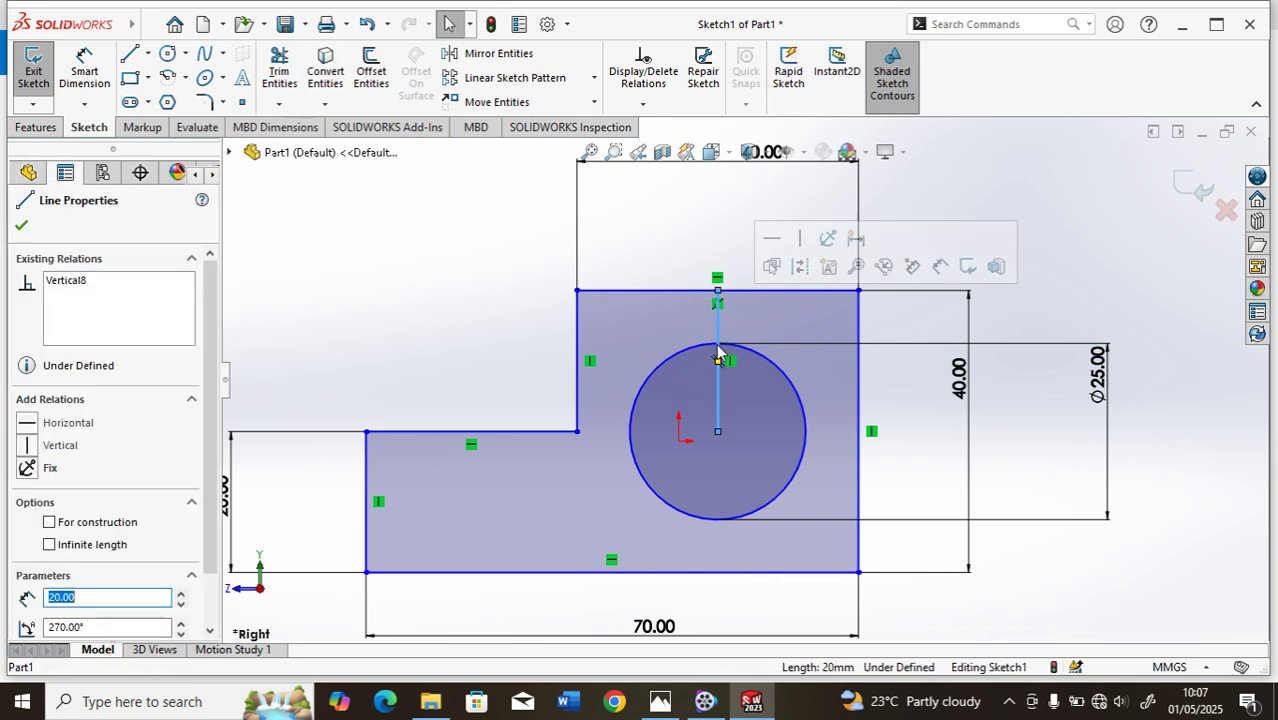
click(371, 72)
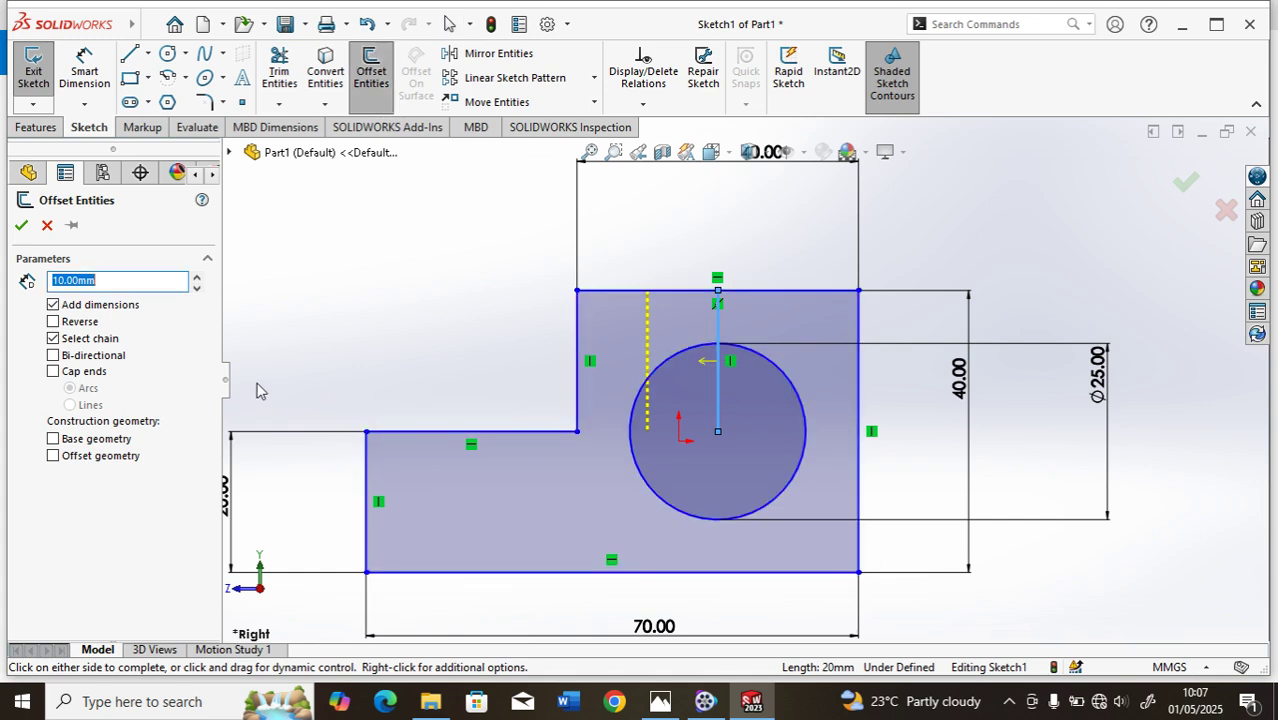
text(4)
click(690, 316)
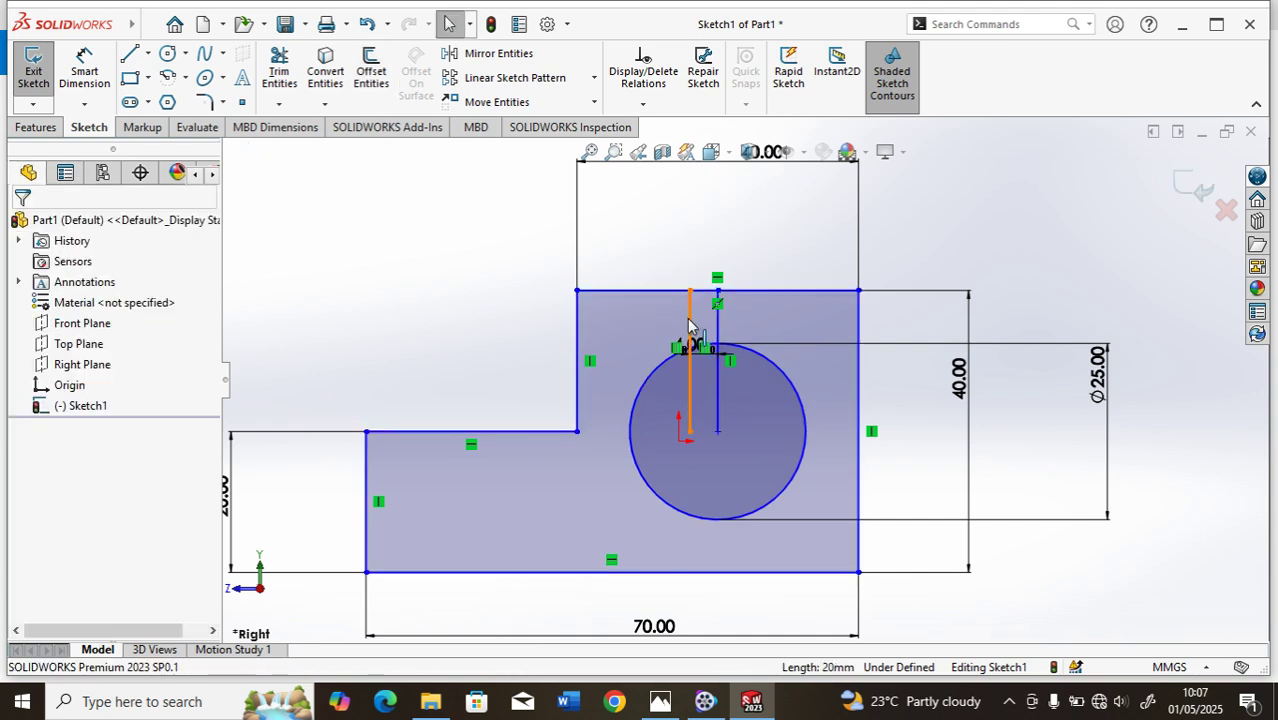
Offset the vertical line above the circle's centre by 4 mm away from the step side
click(717, 326)
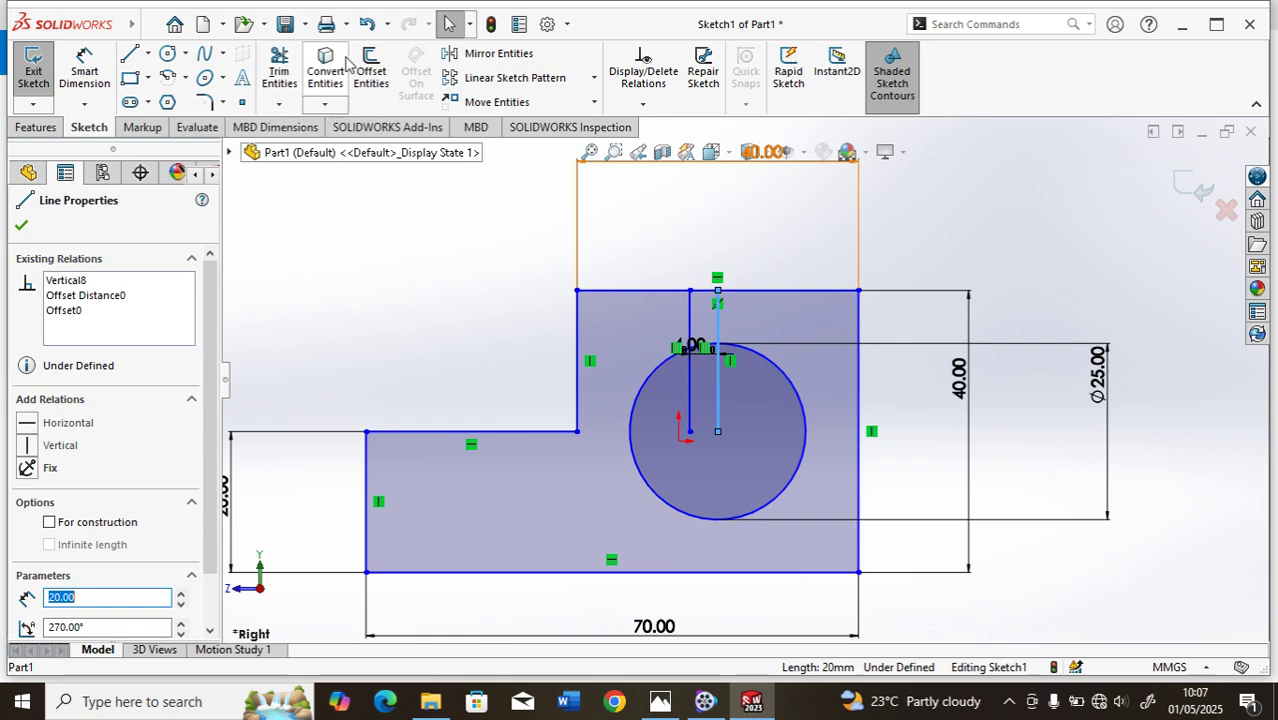
click(371, 72)
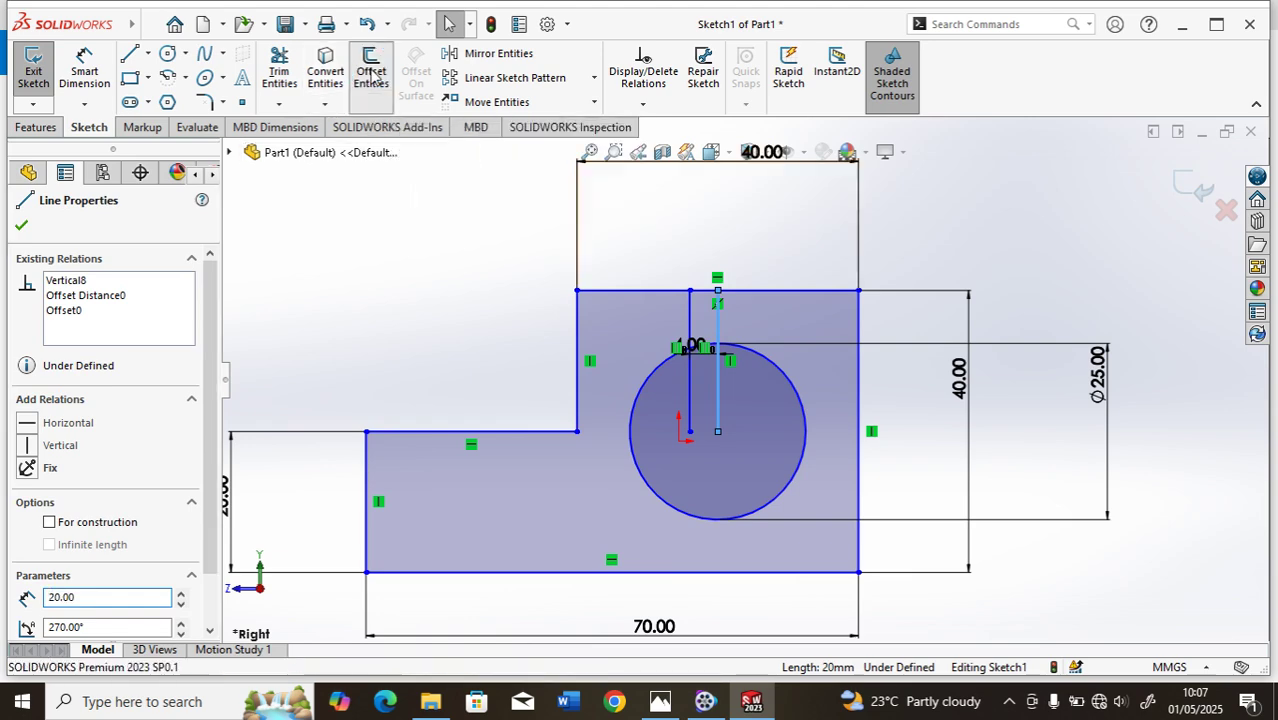
click(779, 322)
scroll(756, 335, down, 3)
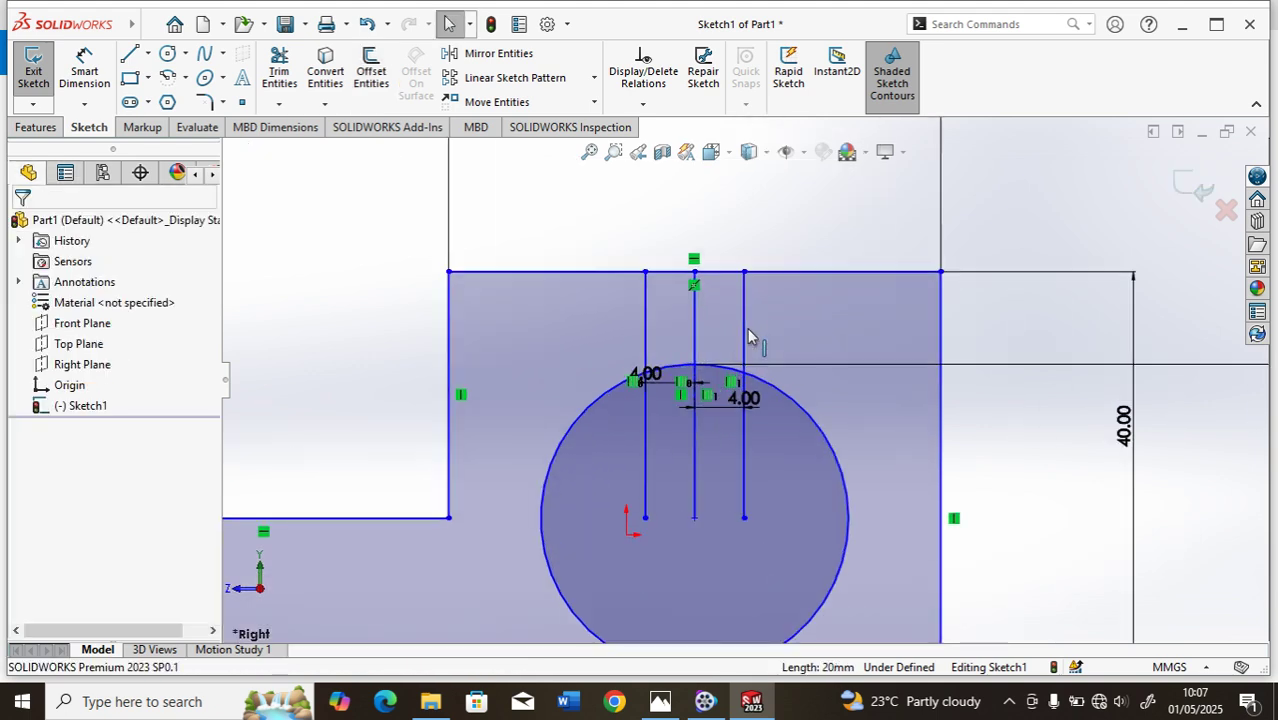
click(697, 327)
click(679, 331)
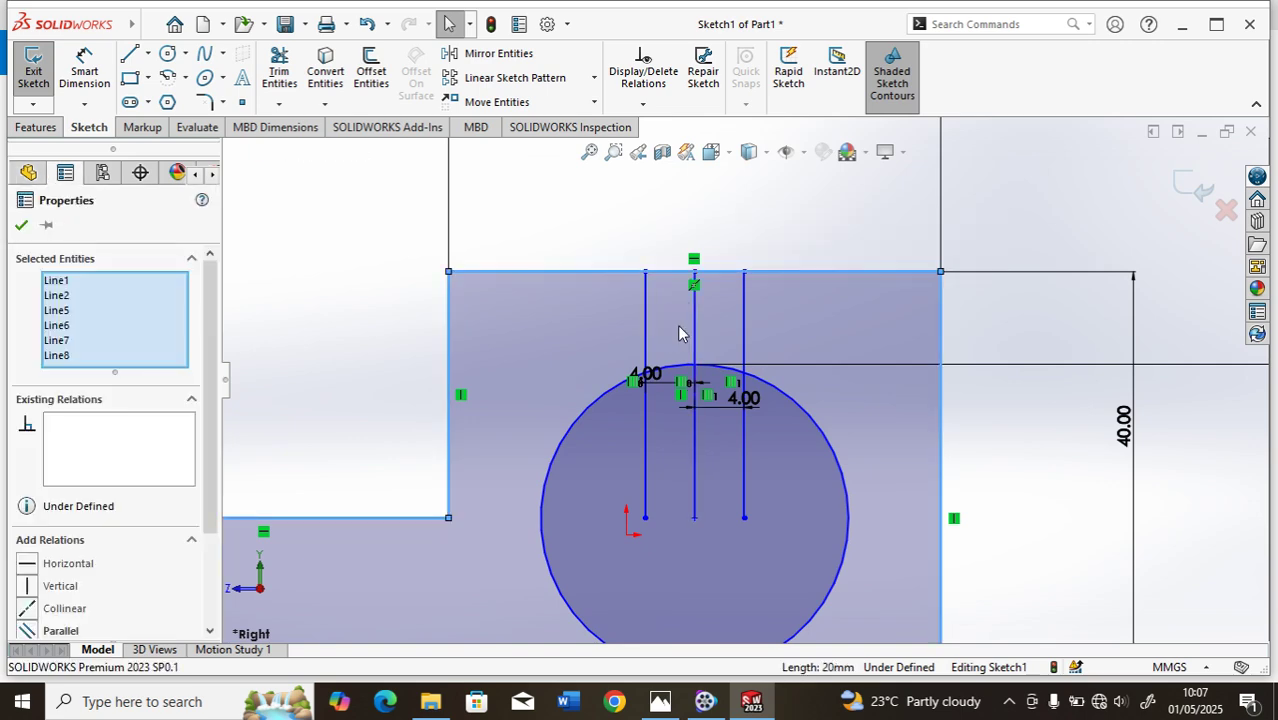
right_click(679, 331)
click(725, 568)
click(525, 352)
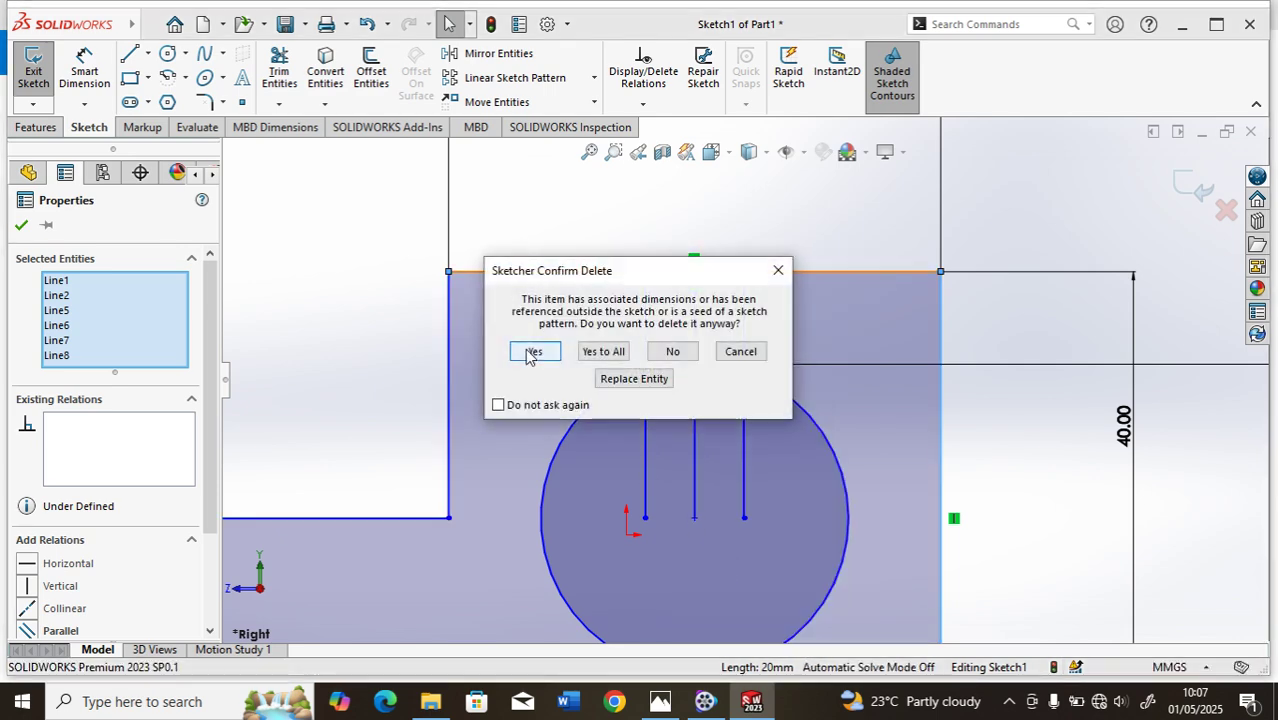
click(525, 354)
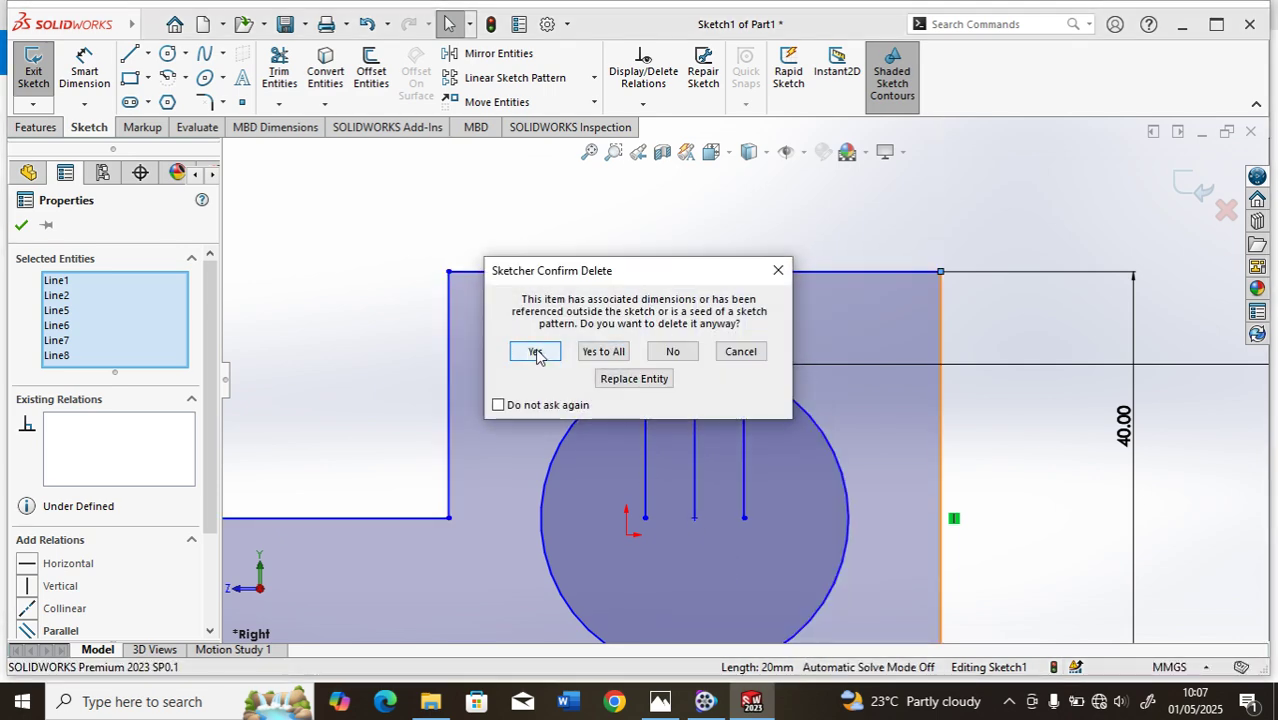
click(536, 352)
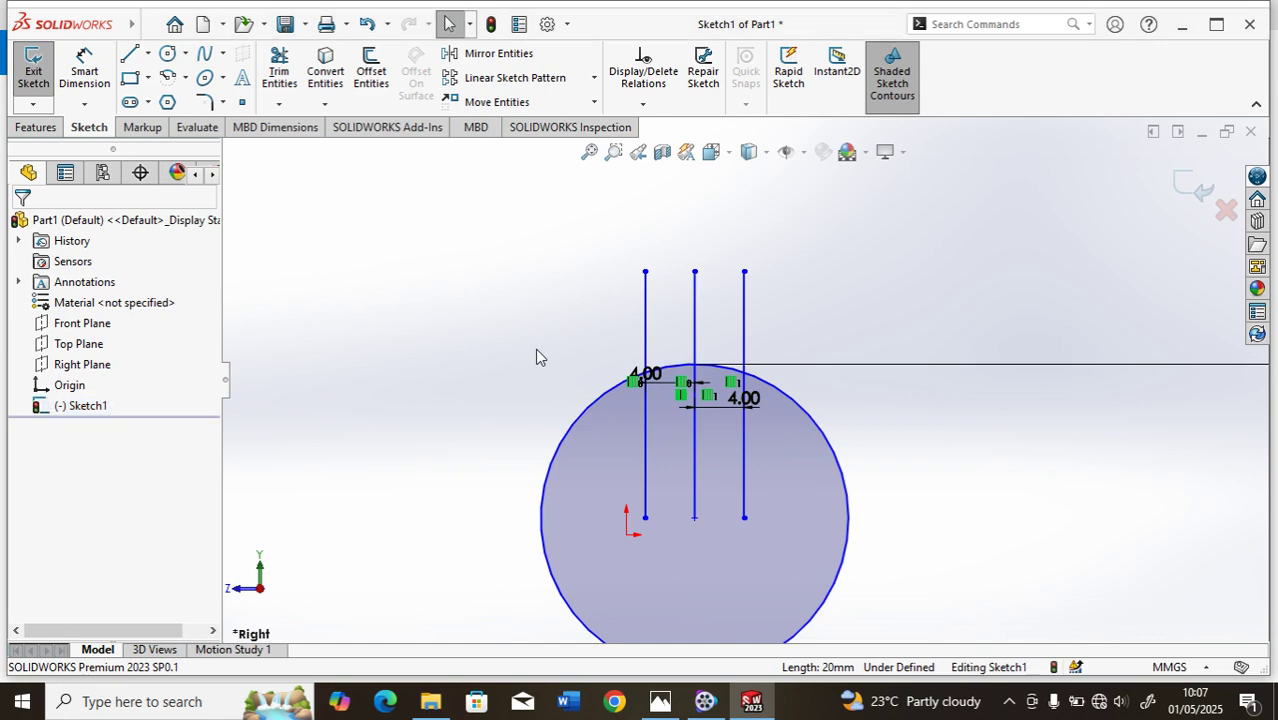
click(367, 24)
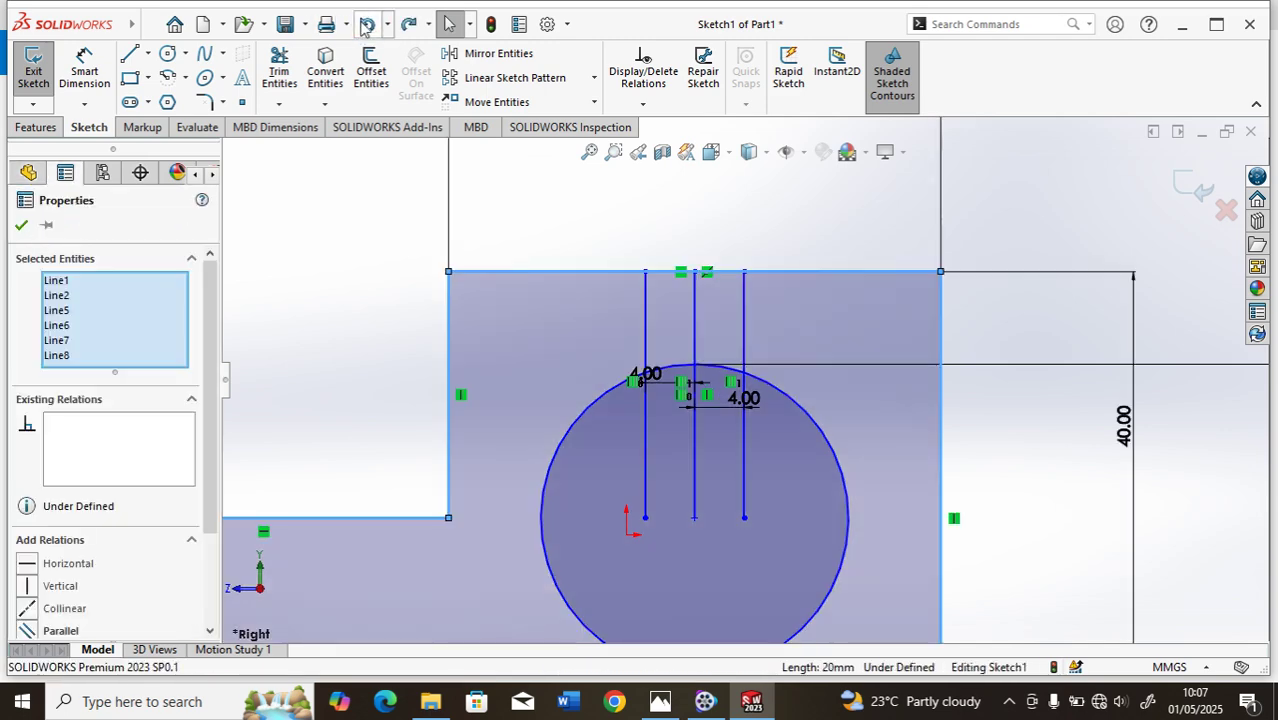
key(f)
click(970, 267)
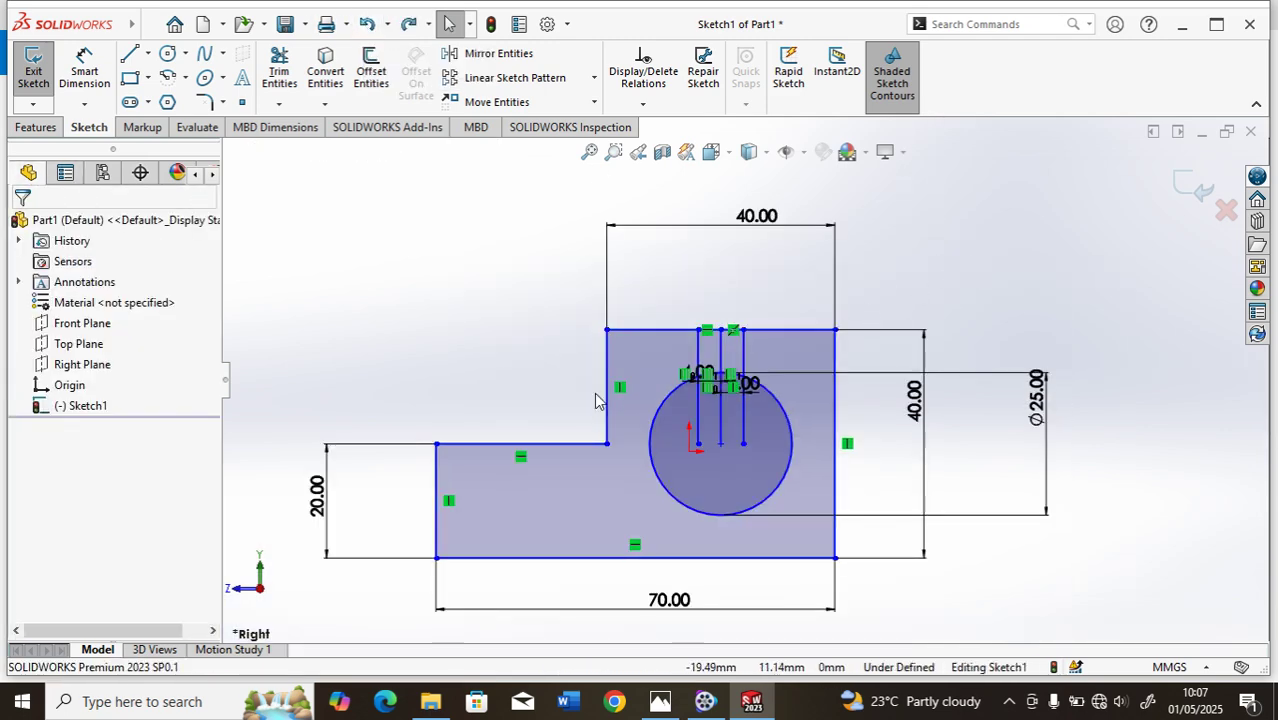
Delete the original vertical line through the circle's centre, keeping its two offset lines
scroll(555, 390, down, 5)
scroll(693, 360, up, 3)
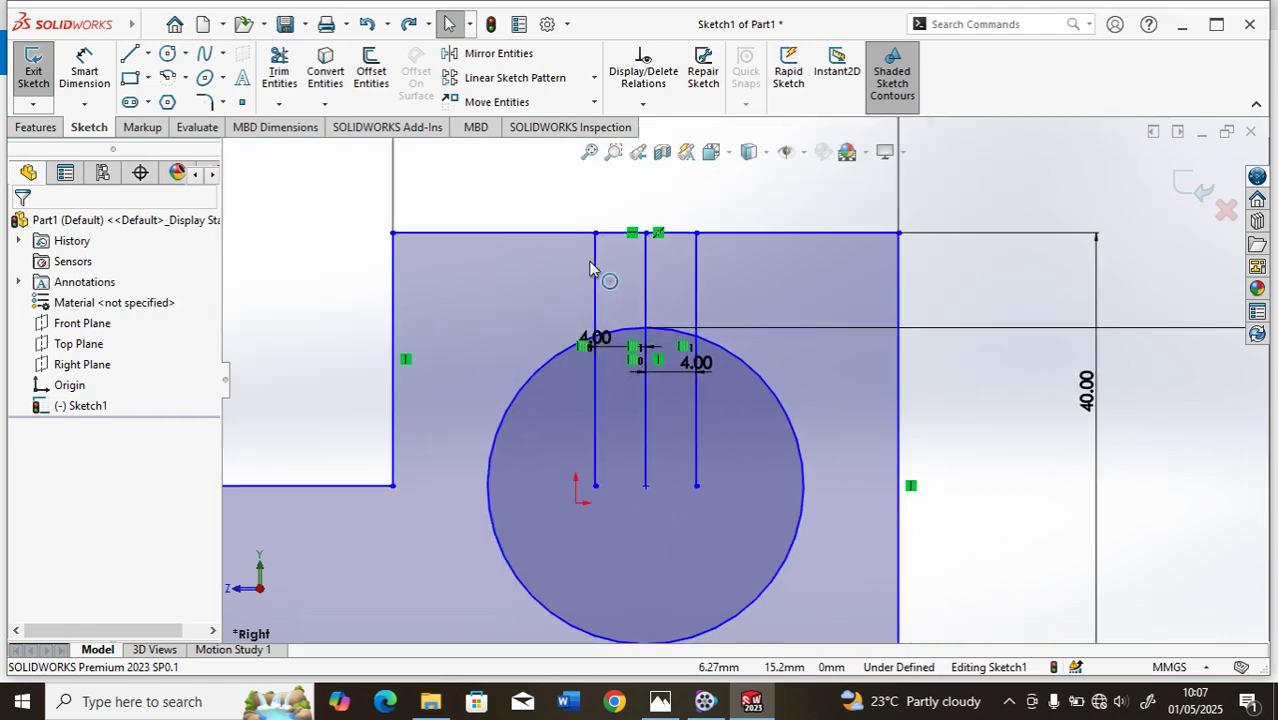
click(647, 440)
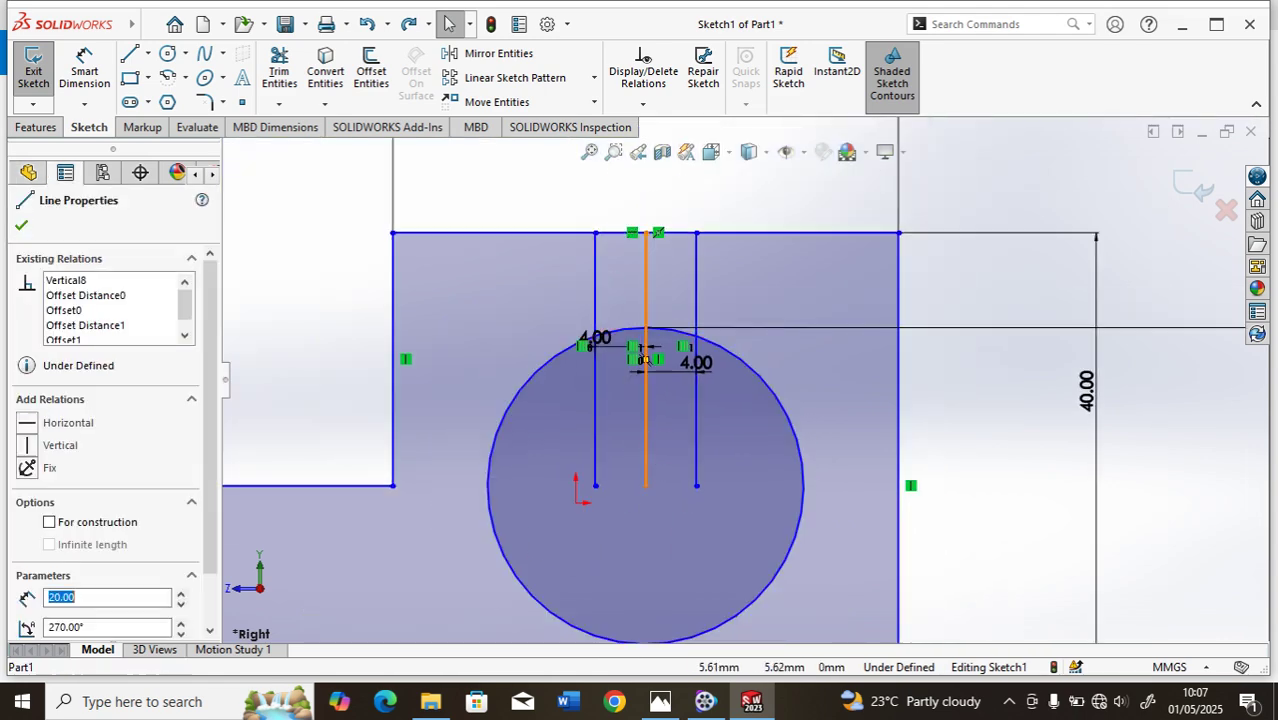
right_click(647, 440)
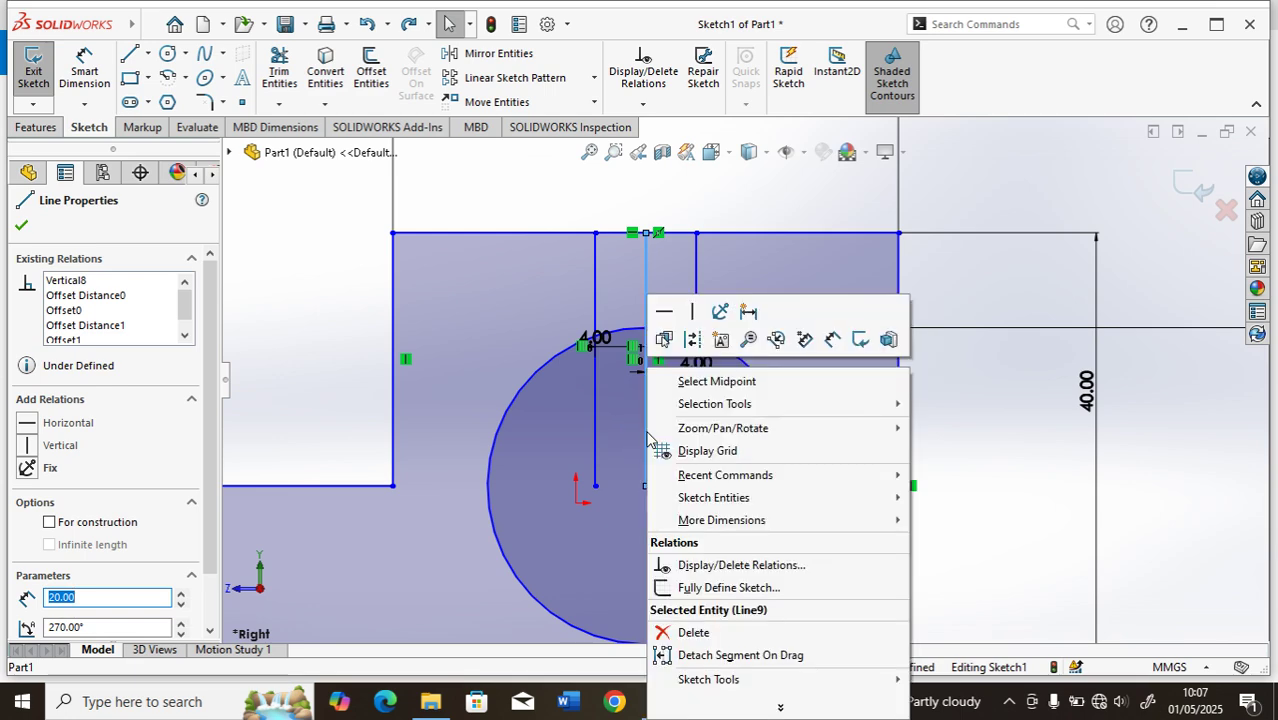
click(694, 633)
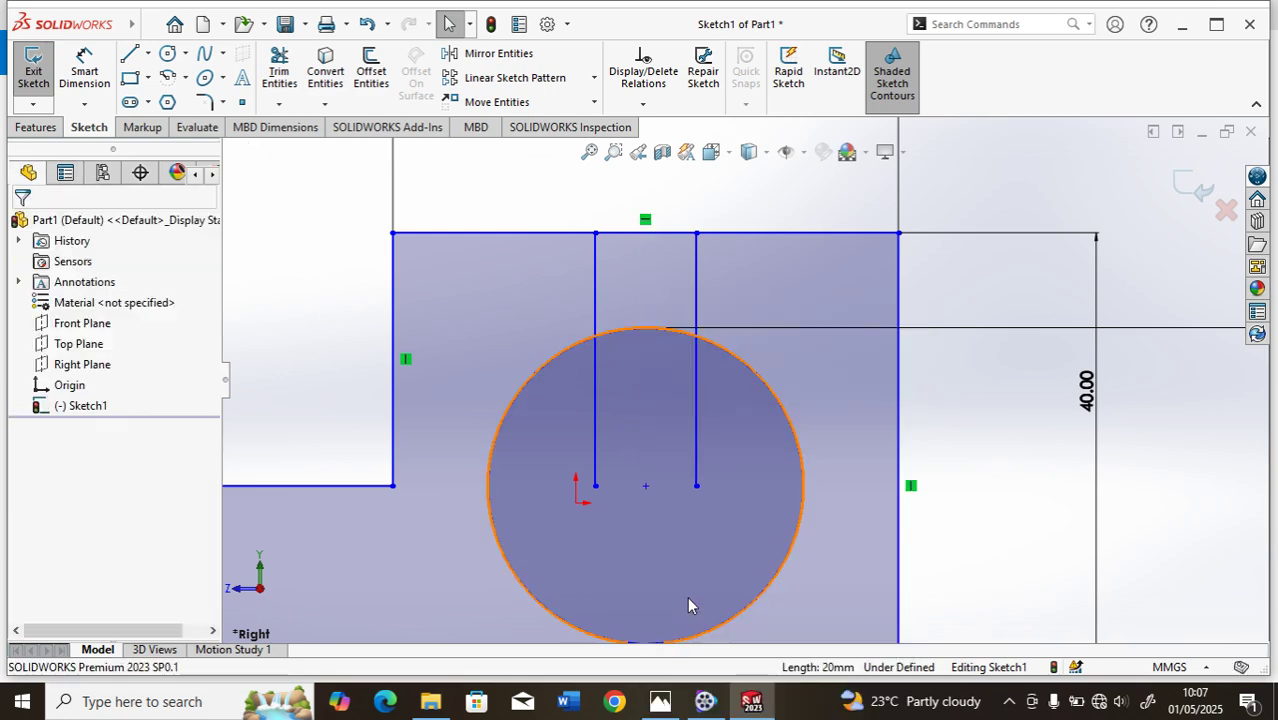
Trim away the portions of the two offset lines that lie inside the circle
scroll(670, 410, up, 3)
scroll(693, 395, down, 2)
scroll(693, 394, up, 2)
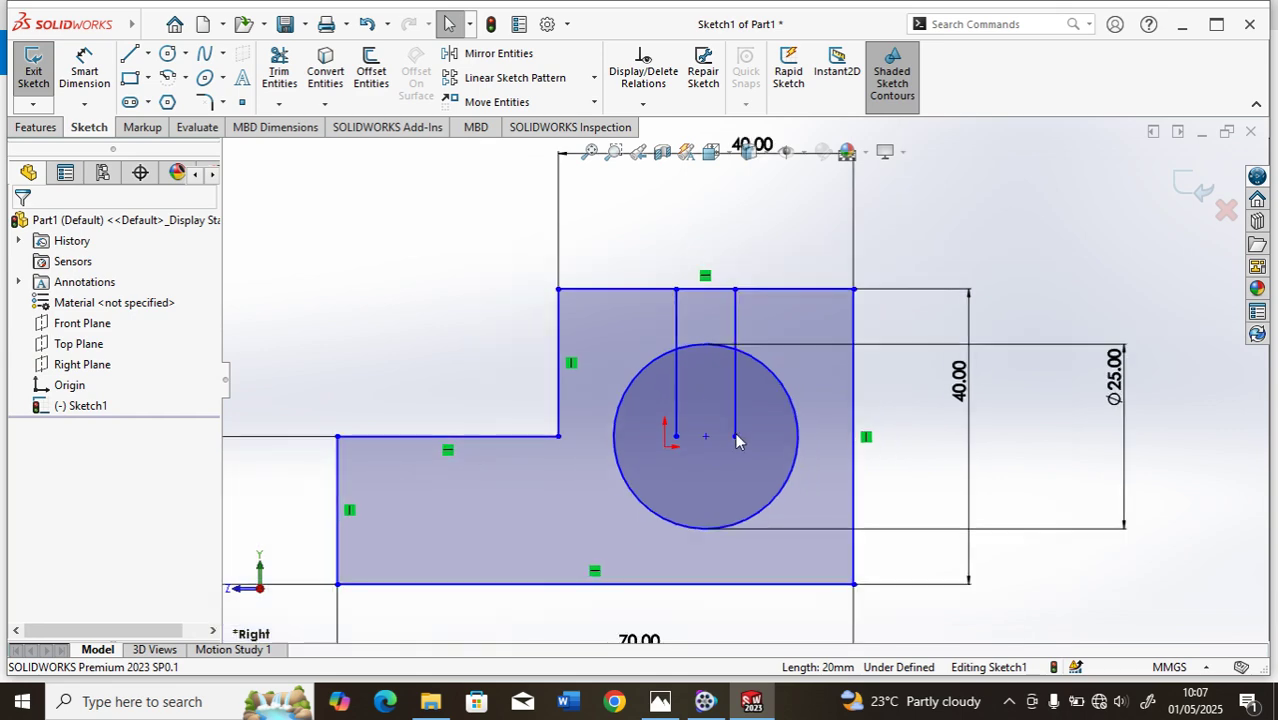
scroll(738, 440, down, 2)
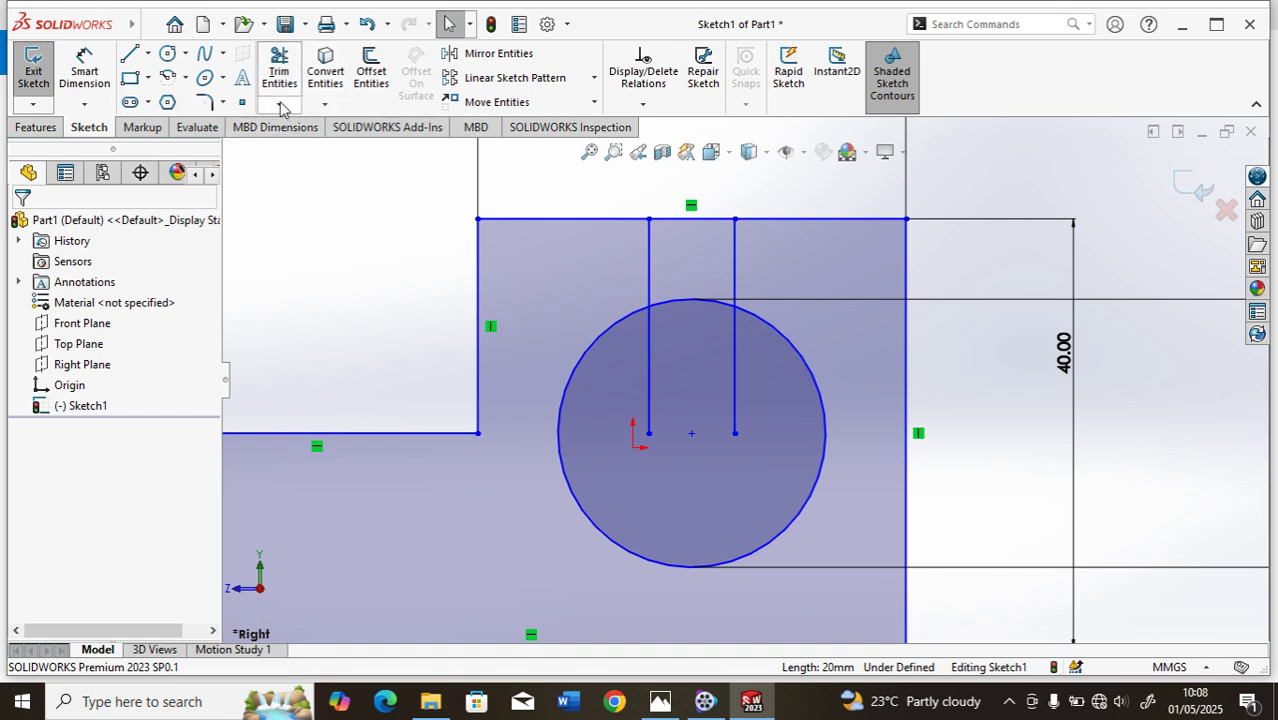
click(279, 70)
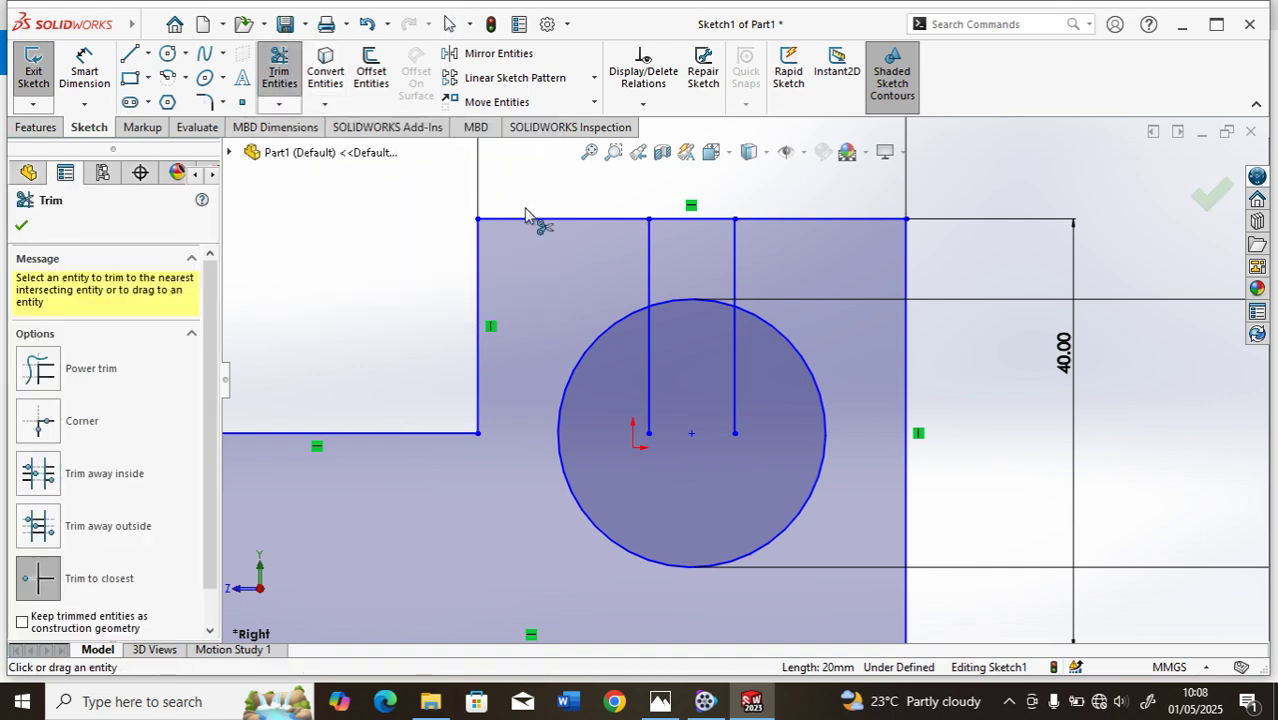
click(649, 348)
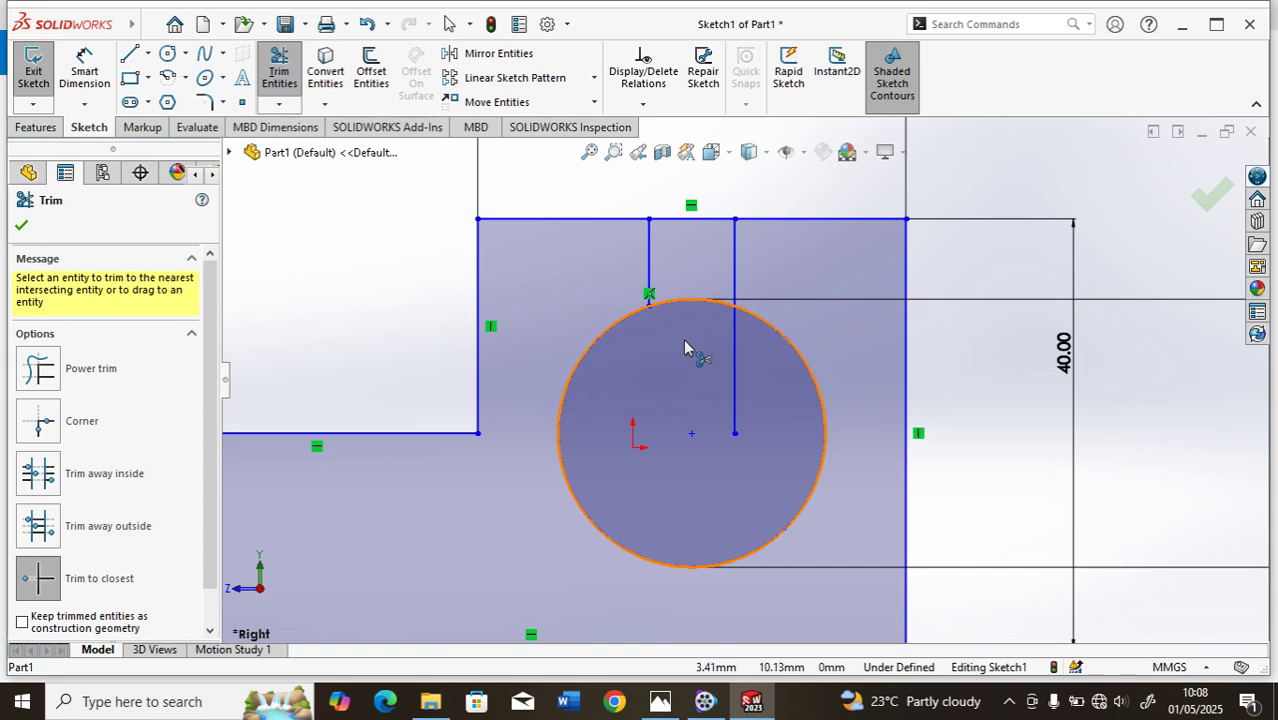
click(735, 362)
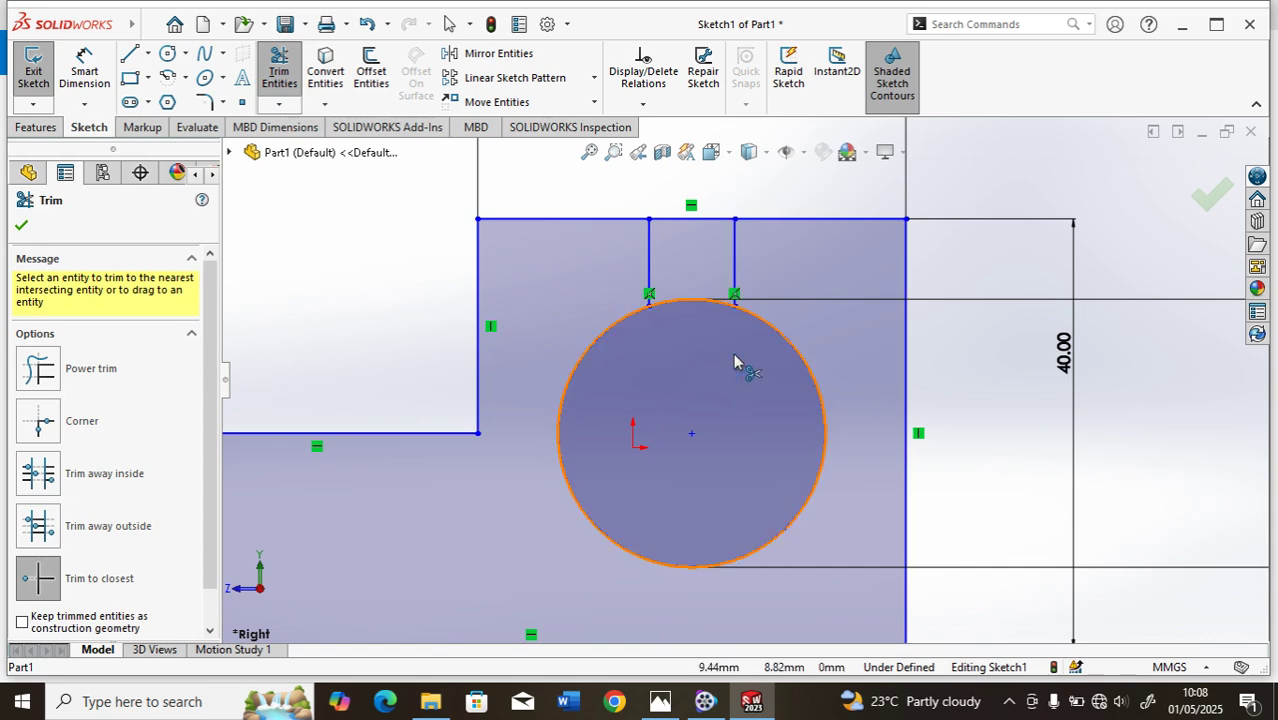
Trim the circle's arc and the profile's top edge between the two slot lines to open the slot
click(697, 303)
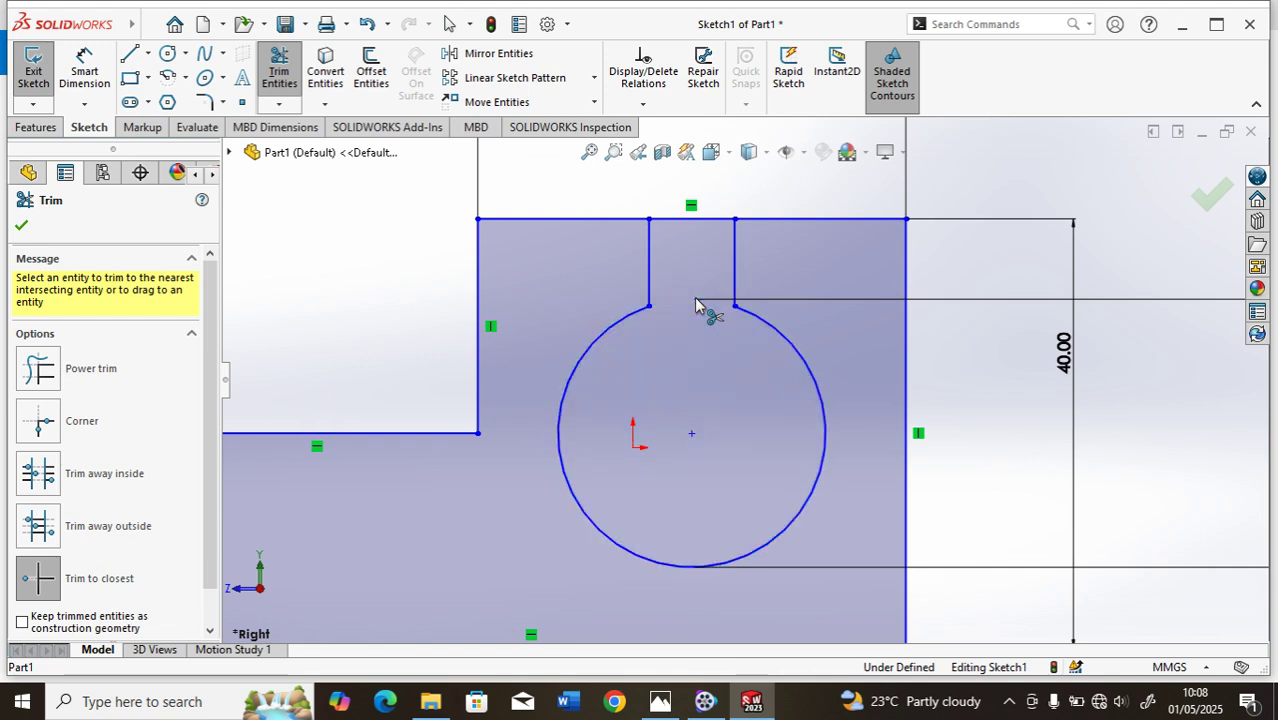
click(690, 219)
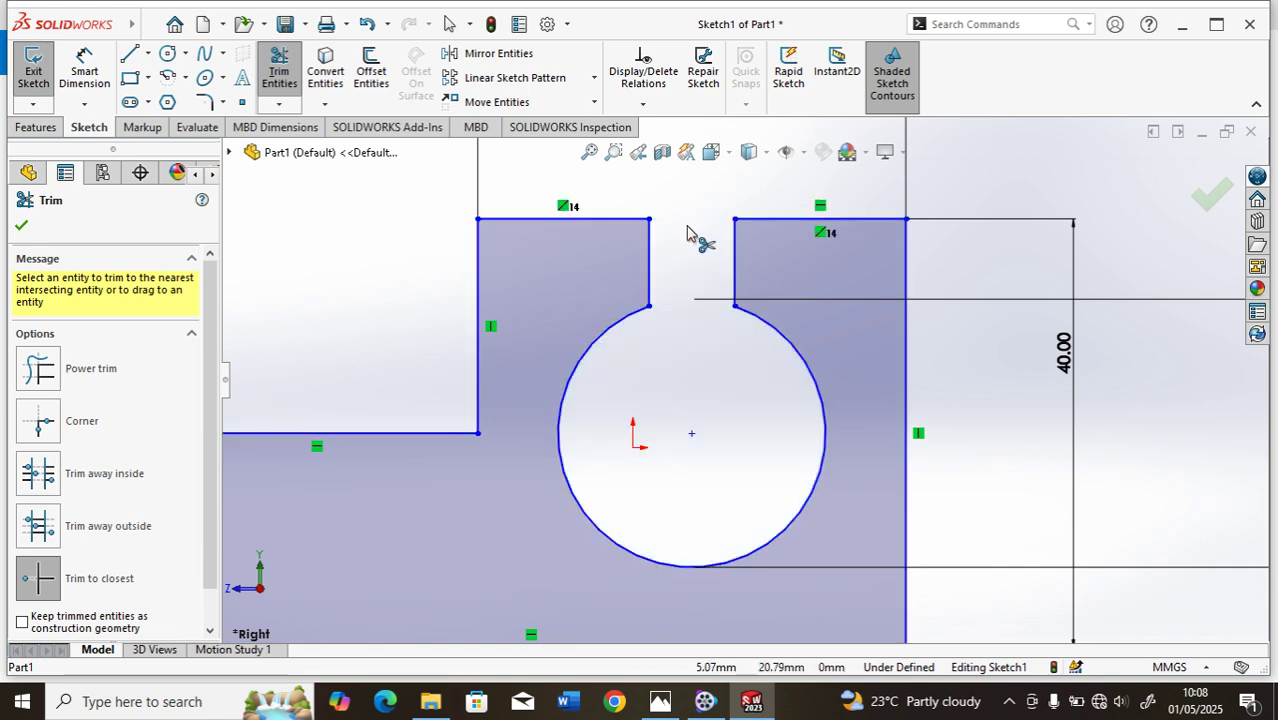
key(f)
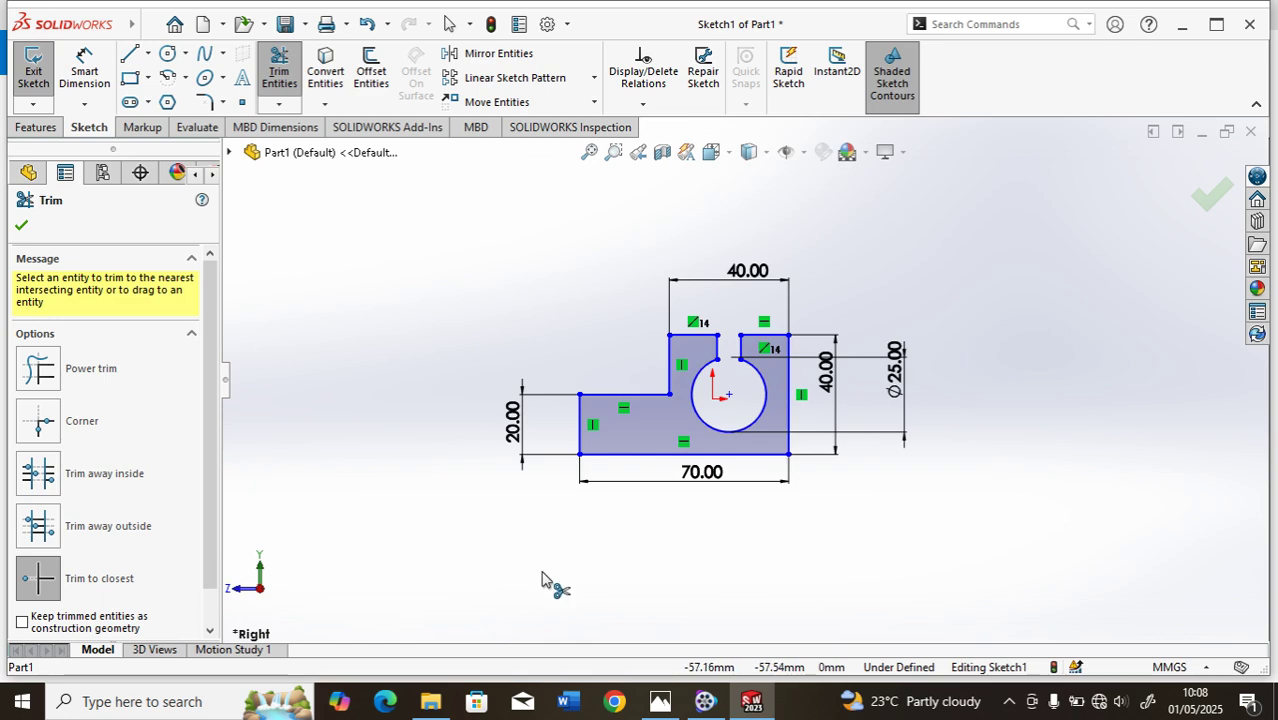
mouse_move(527, 557)
middle_down()
mouse_move(562, 514)
mouse_move(639, 519)
mouse_move(519, 534)
mouse_move(527, 472)
middle_up()
scroll(752, 342, down, 4)
scroll(797, 350, up, 4)
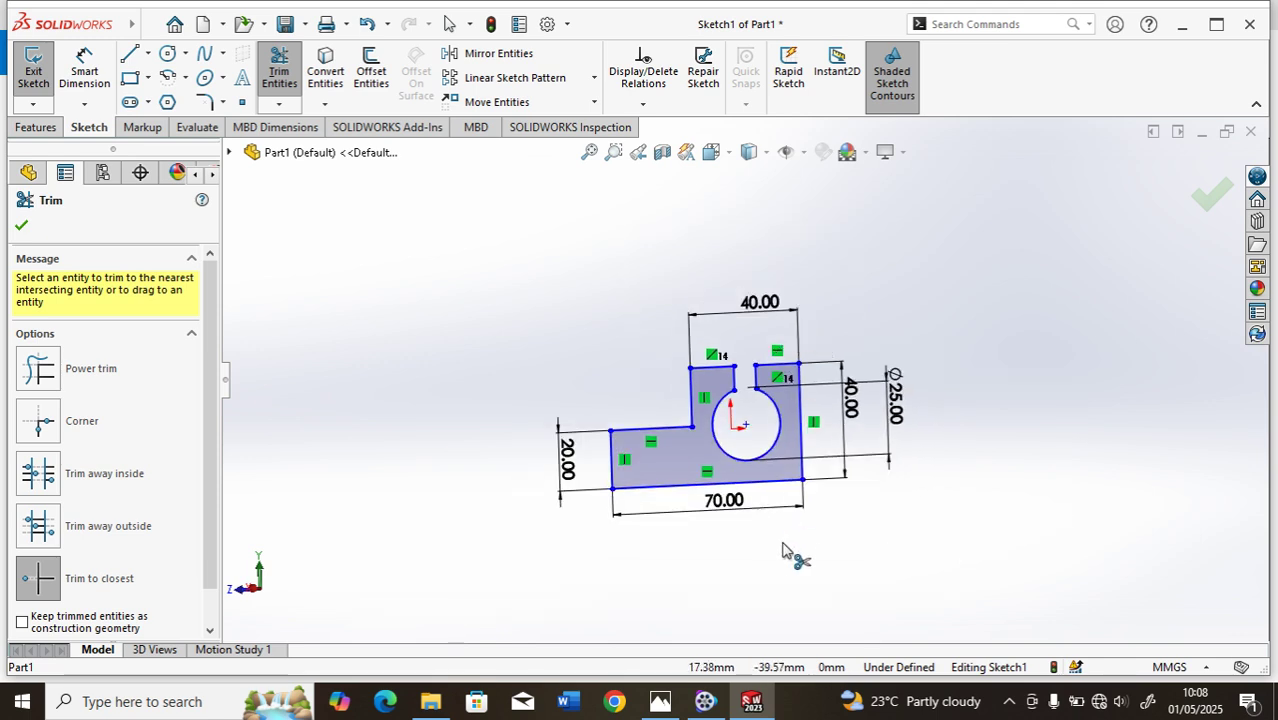
scroll(771, 467, down, 1)
scroll(770, 431, down, 2)
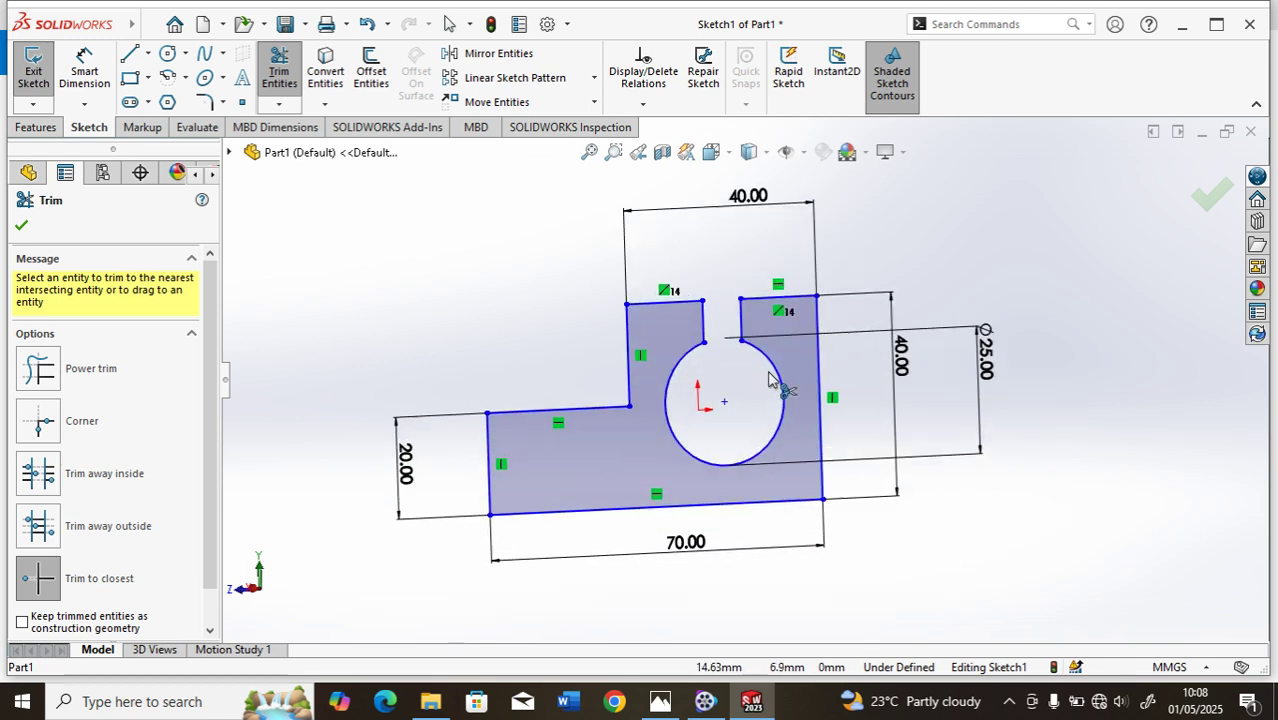
click(21, 225)
Dimension the slot opening between its two top corner points at 8 mm
click(83, 62)
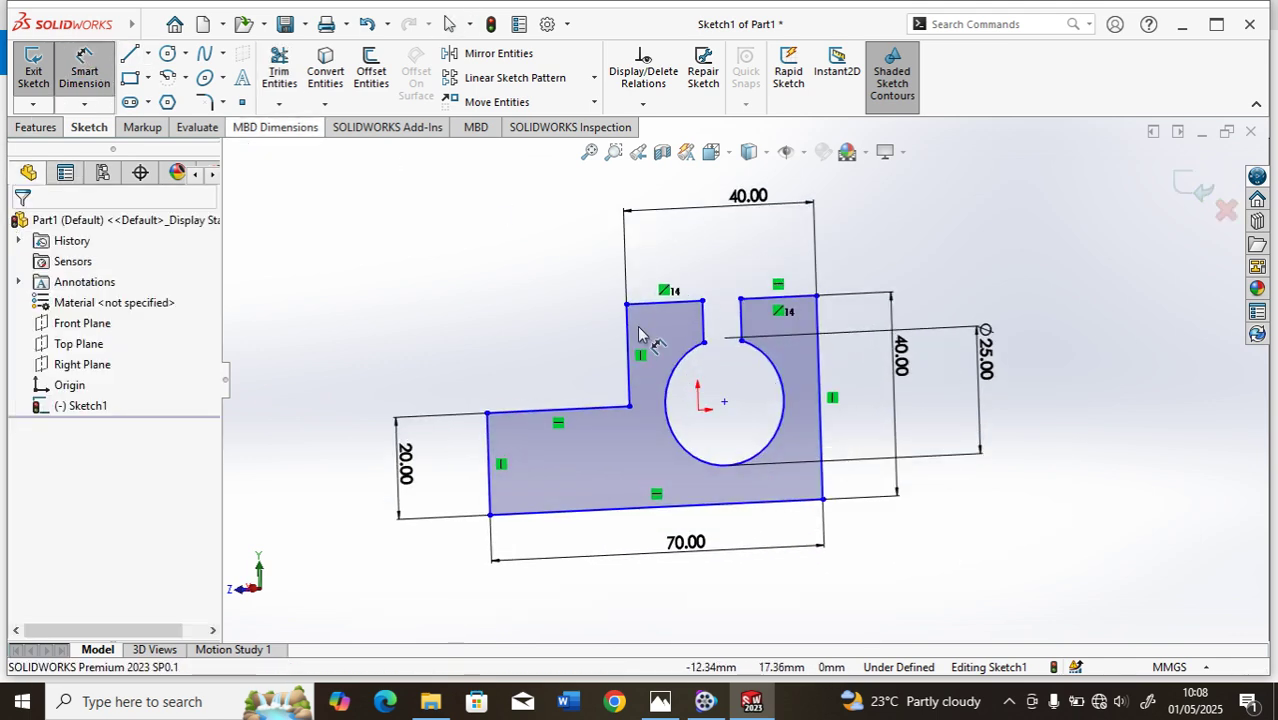
click(703, 301)
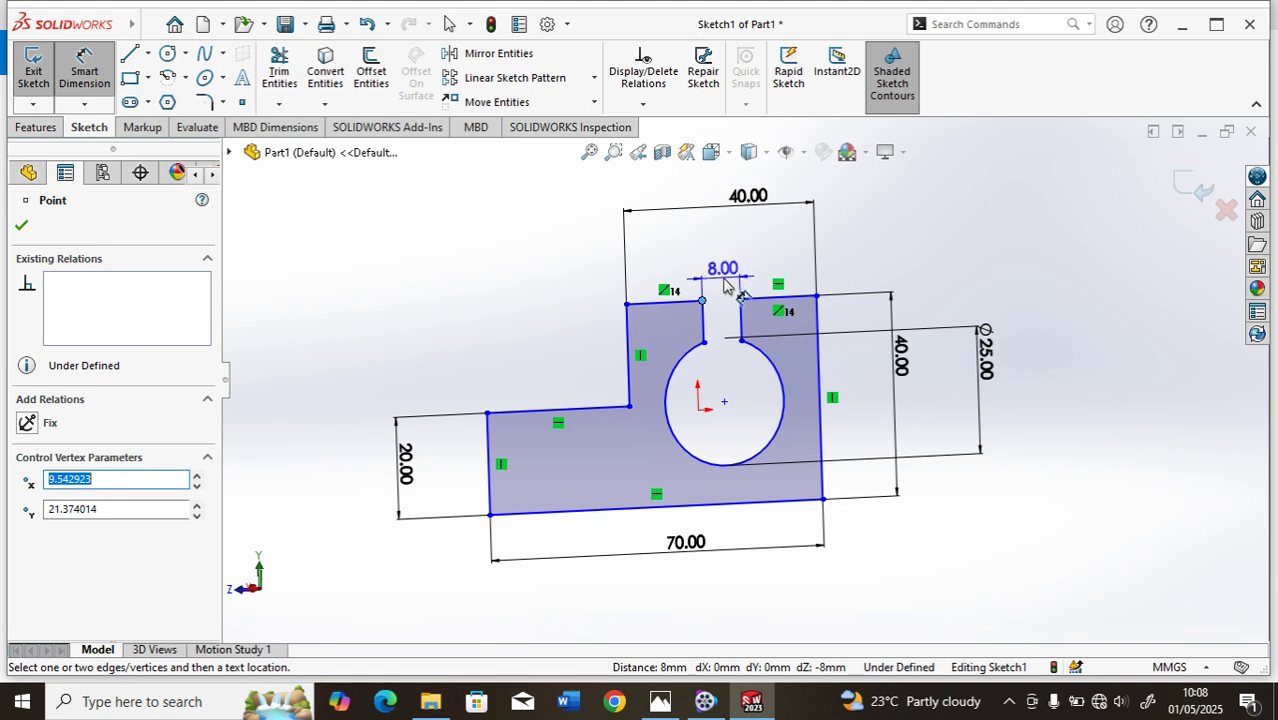
click(727, 289)
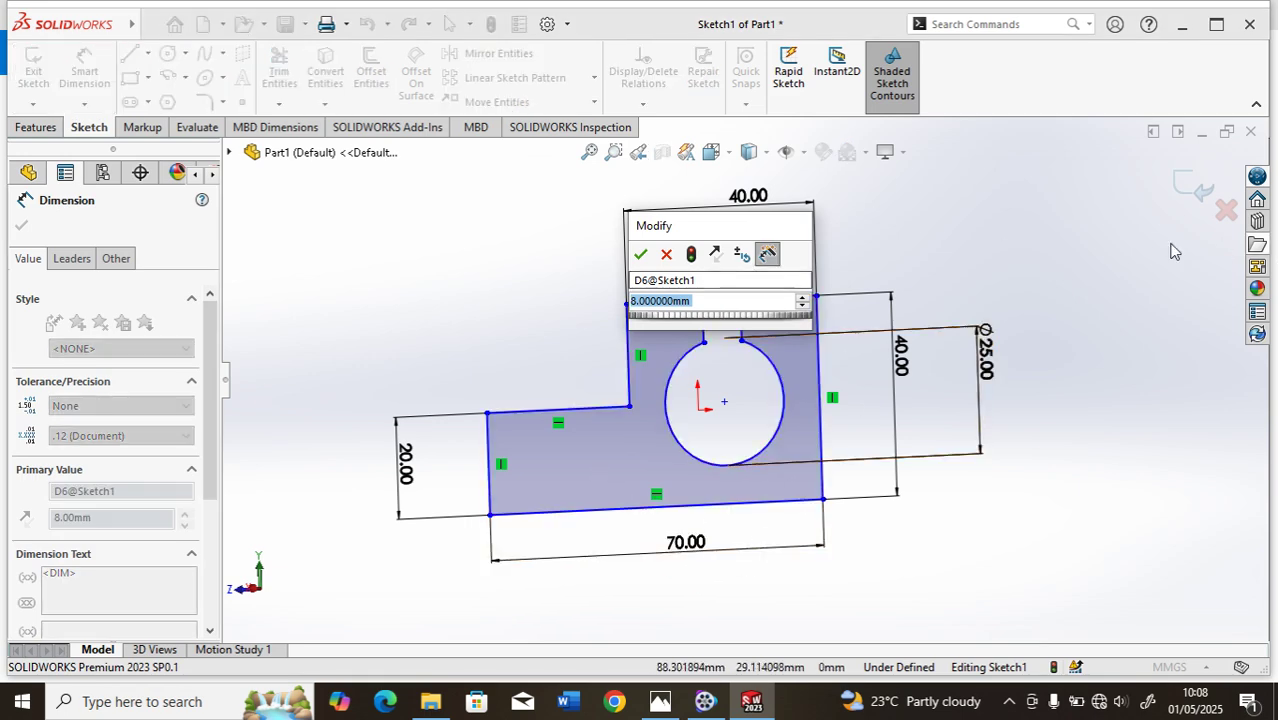
scroll(750, 380, up, 3)
scroll(777, 422, down, 3)
scroll(708, 376, up, 2)
click(710, 374)
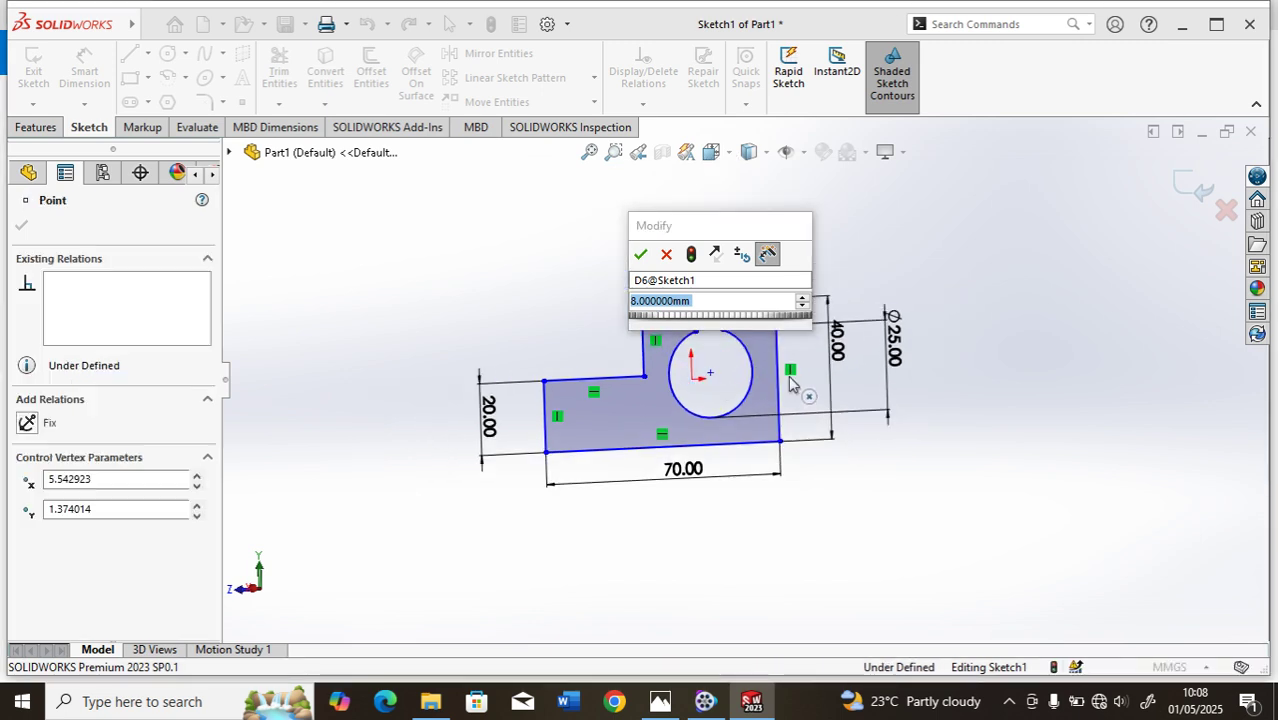
click(765, 360)
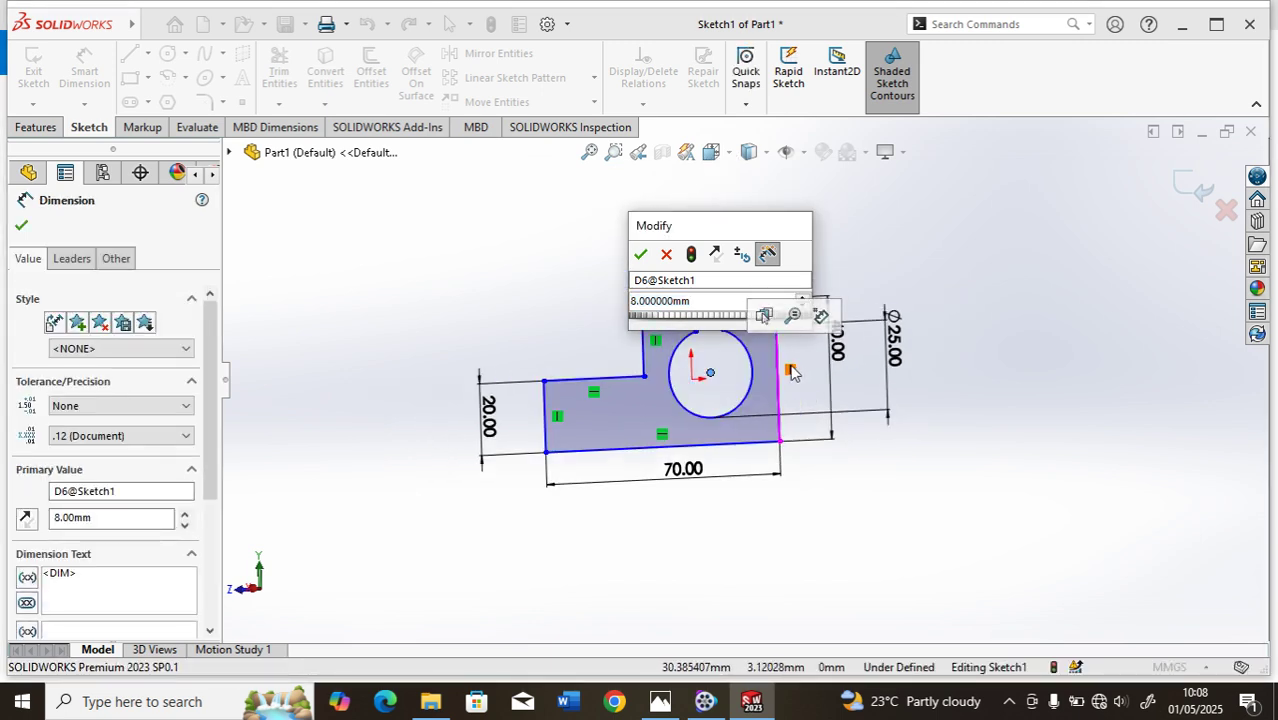
click(774, 375)
click(775, 378)
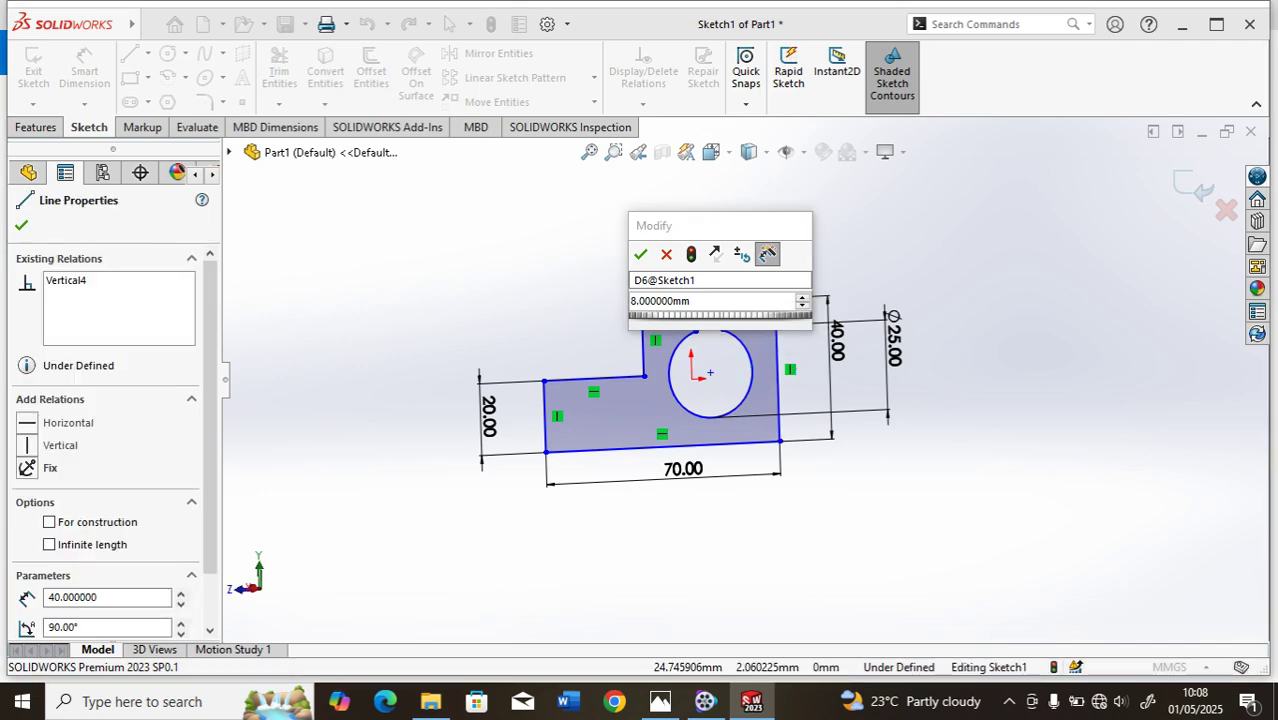
click(642, 255)
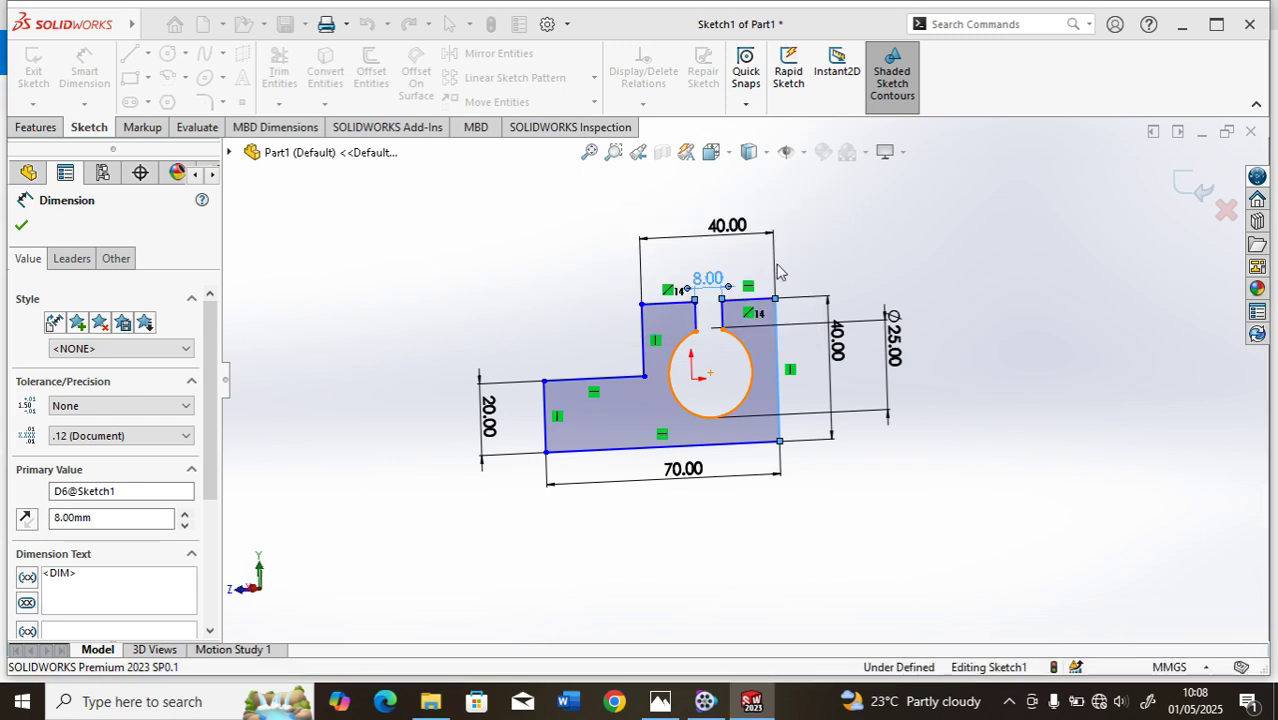
Dimension the circle's centre 20 mm horizontally from the profile's tall outer edge and compare the sketch with the 016.jpg drawing
click(710, 373)
click(778, 372)
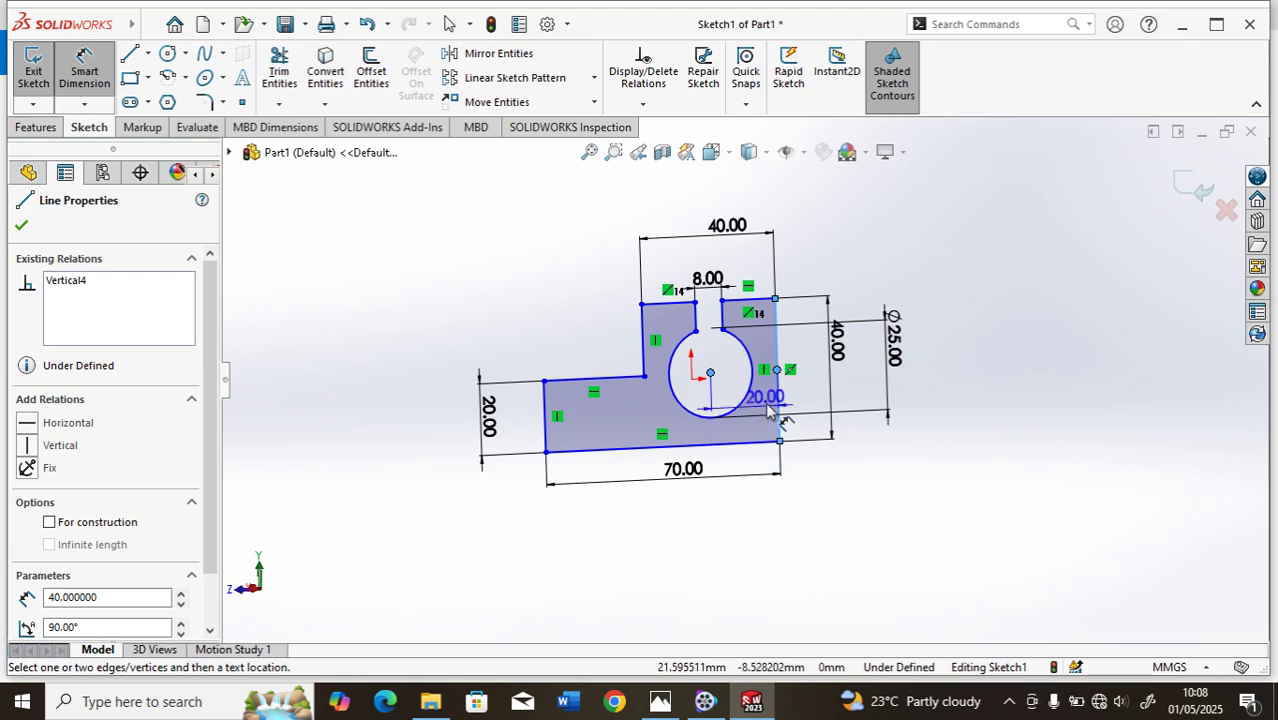
click(749, 474)
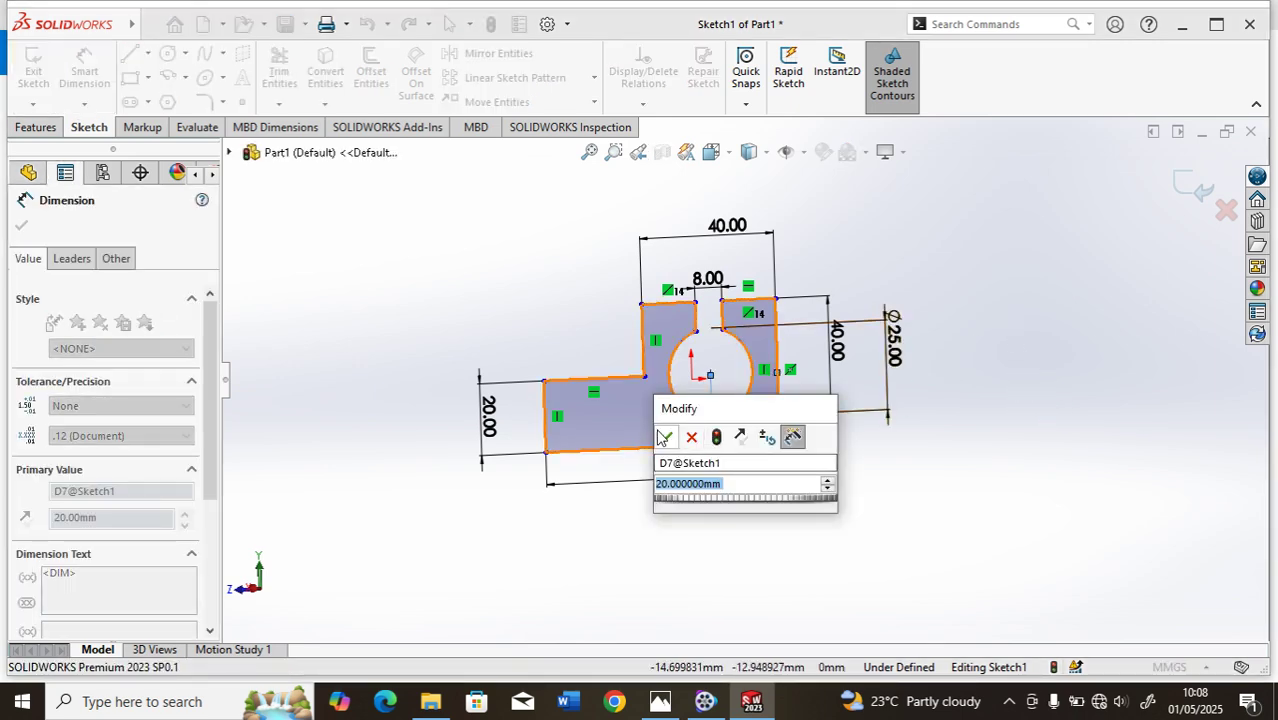
click(670, 437)
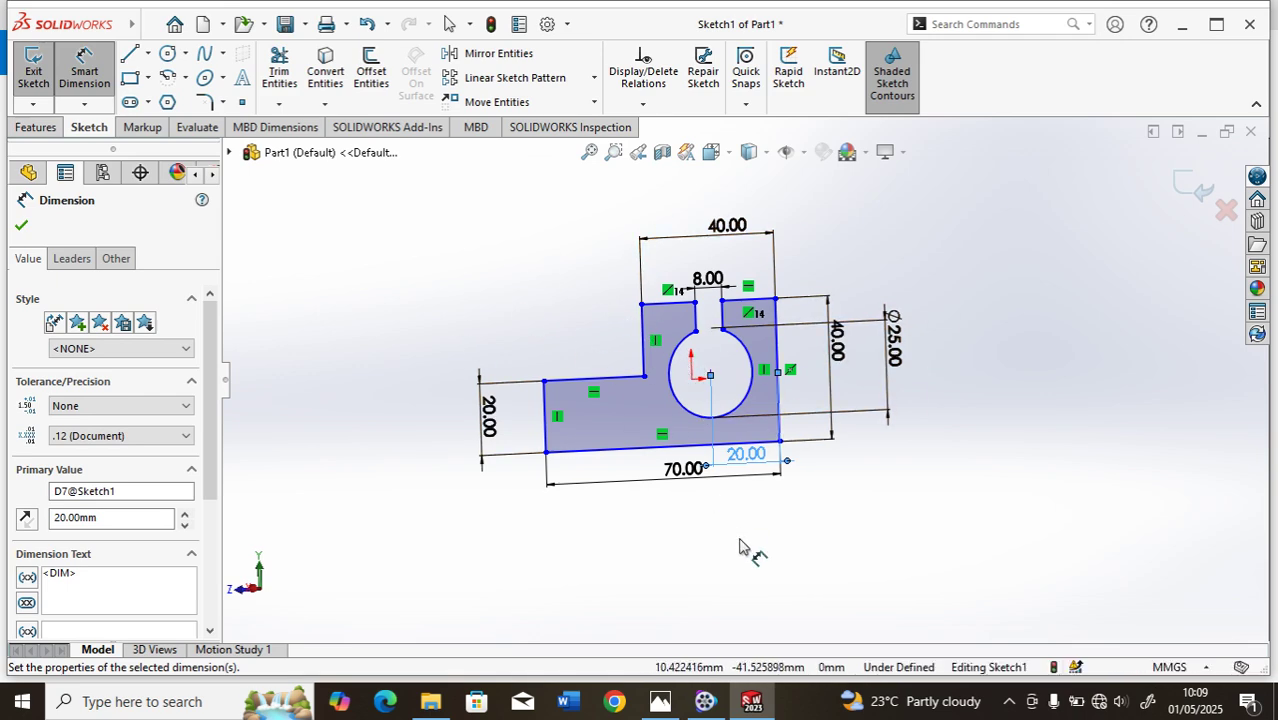
click(664, 702)
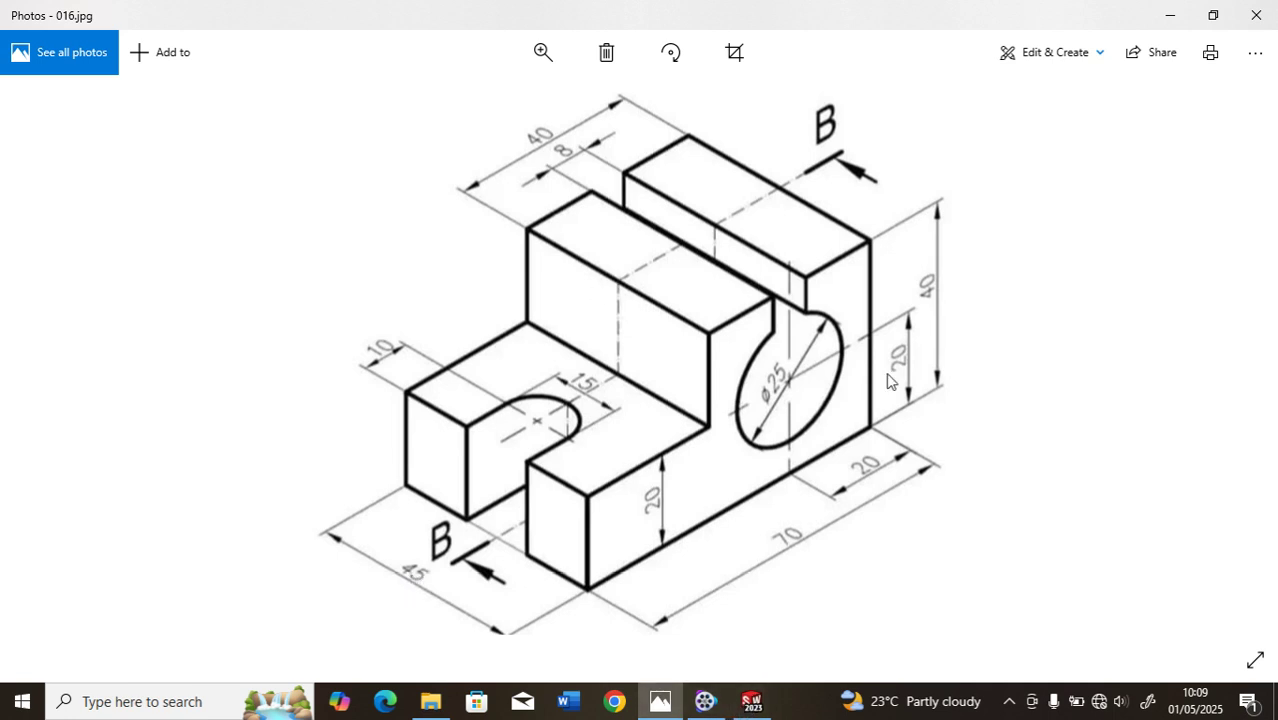
click(1166, 20)
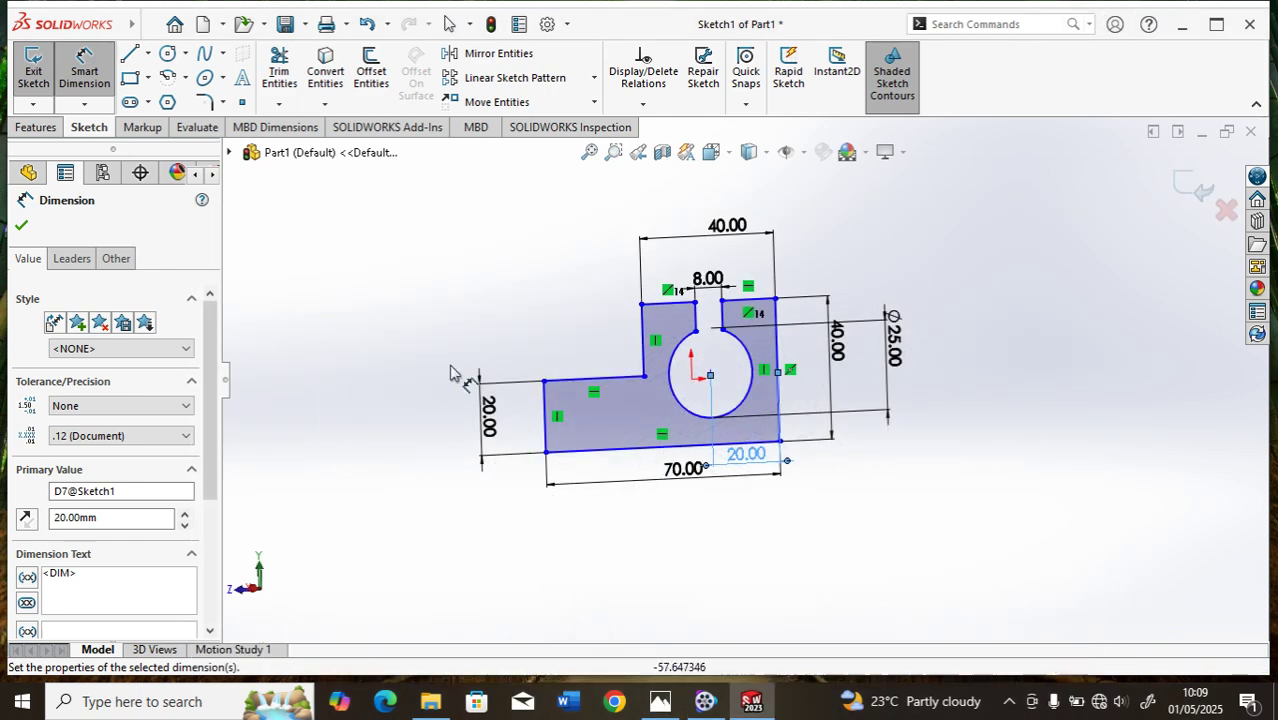
Finish the side profile sketch and extrude it as a blind boss 45 mm deep
click(32, 68)
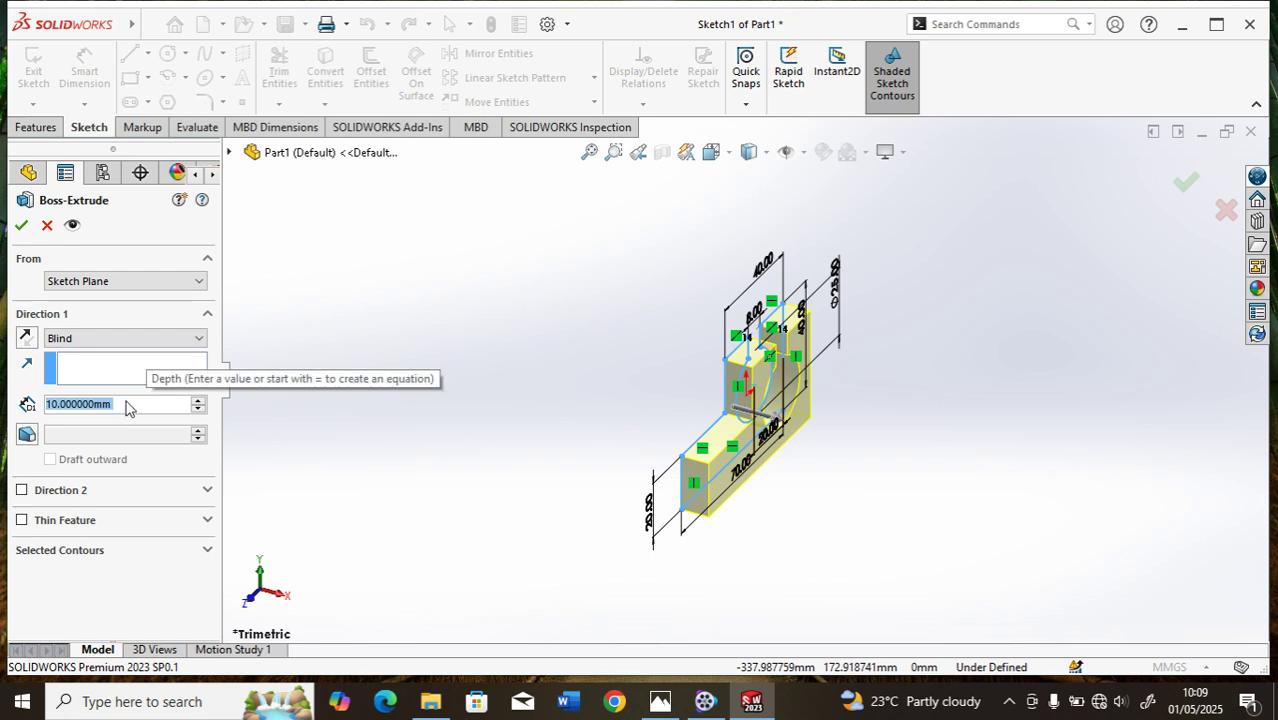
text(45)
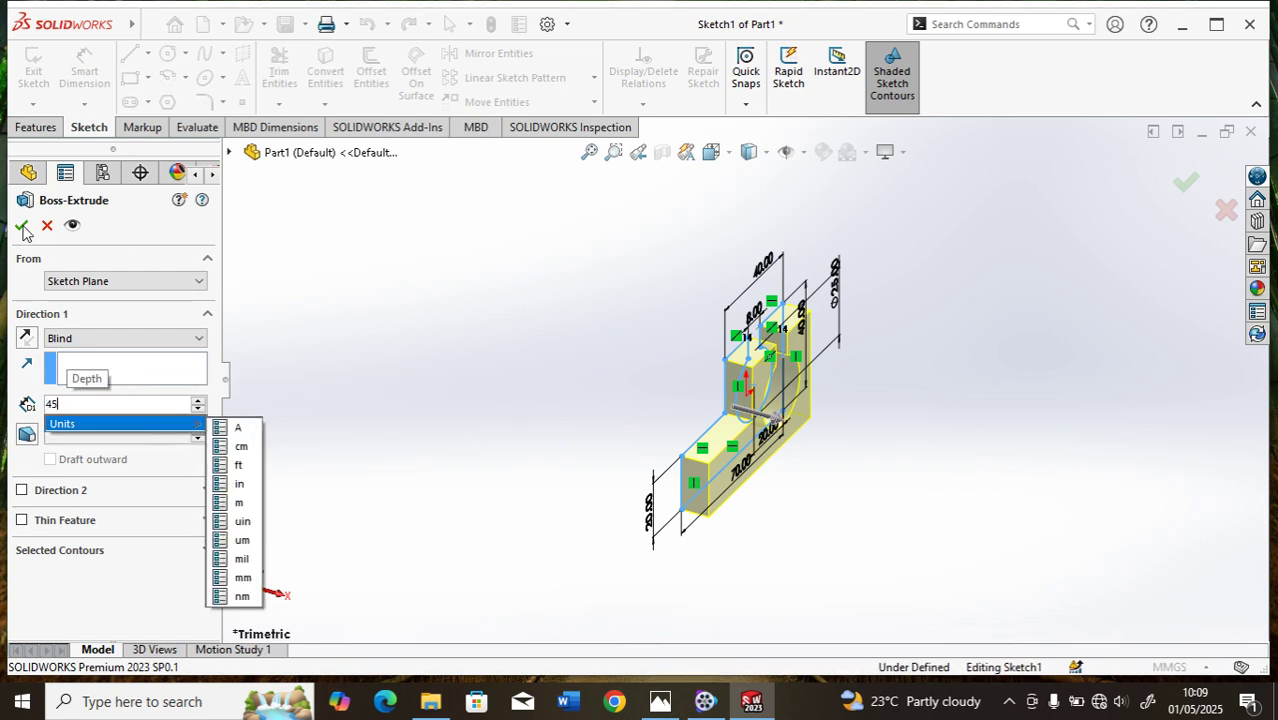
key(Return)
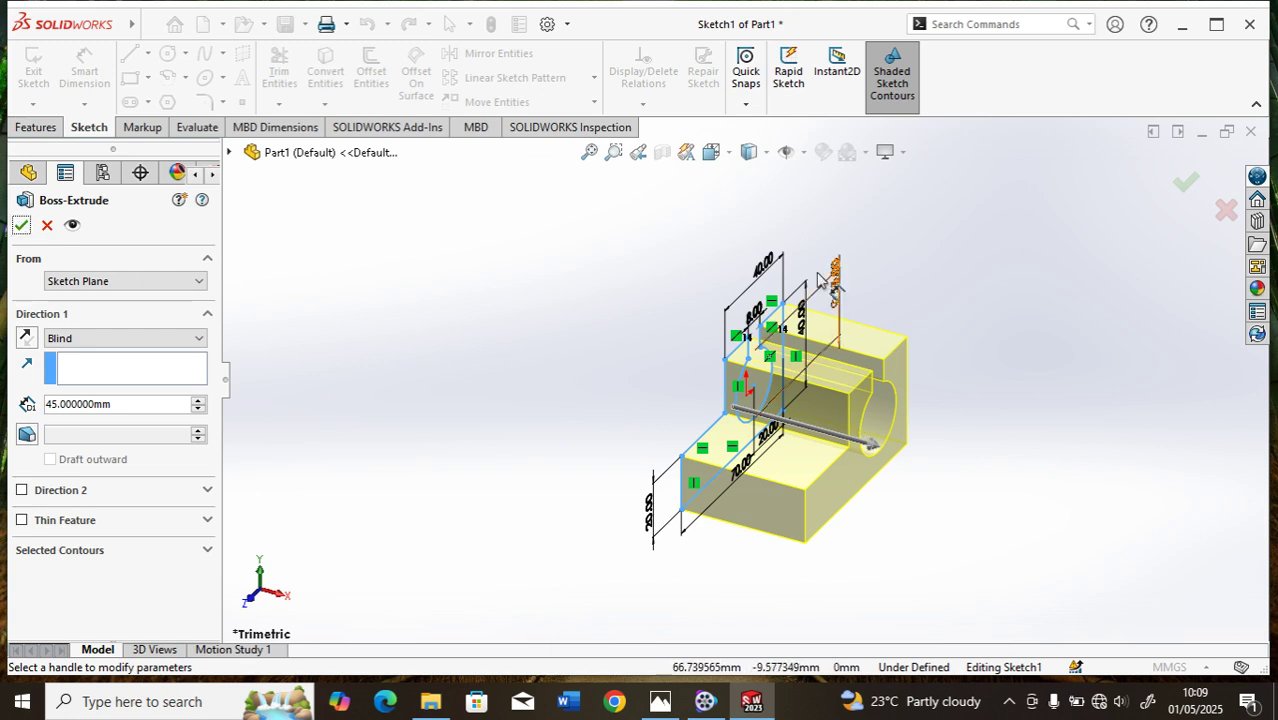
click(21, 227)
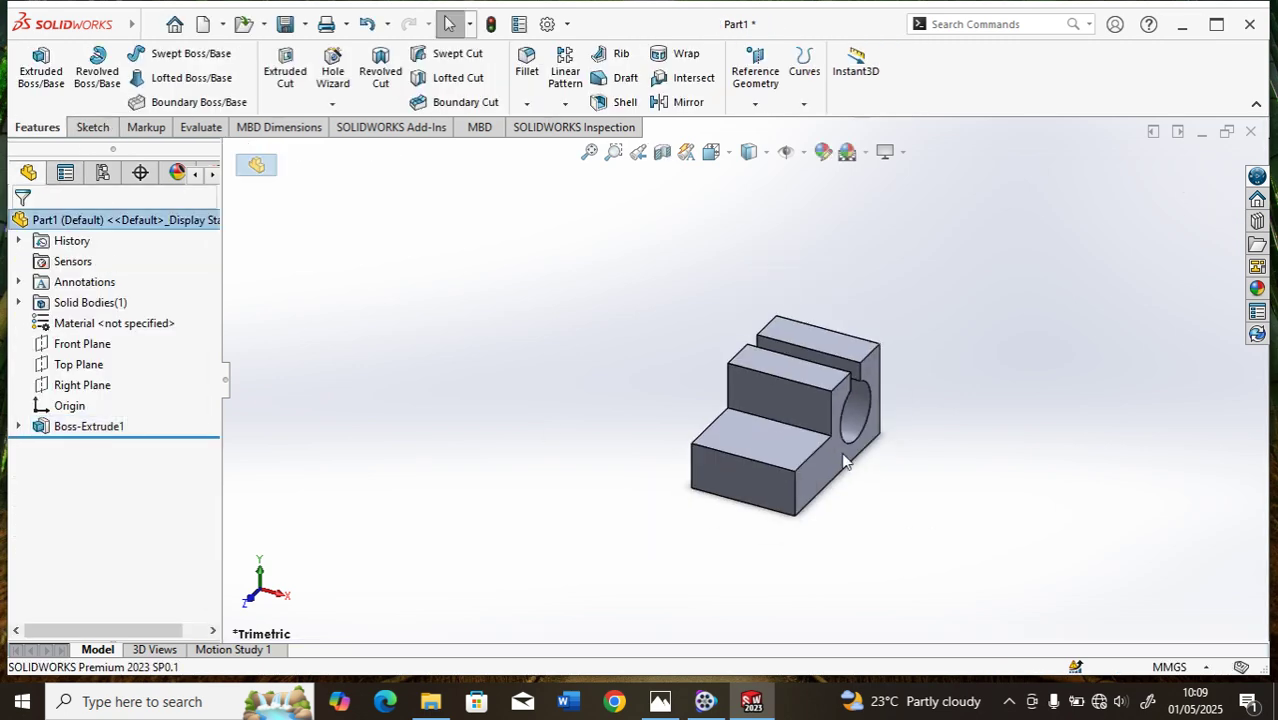
Check the 016.jpg drawing and start an extruded-cut sketch on the top face of the block's lower step
middle_drag(842, 501, 815, 489)
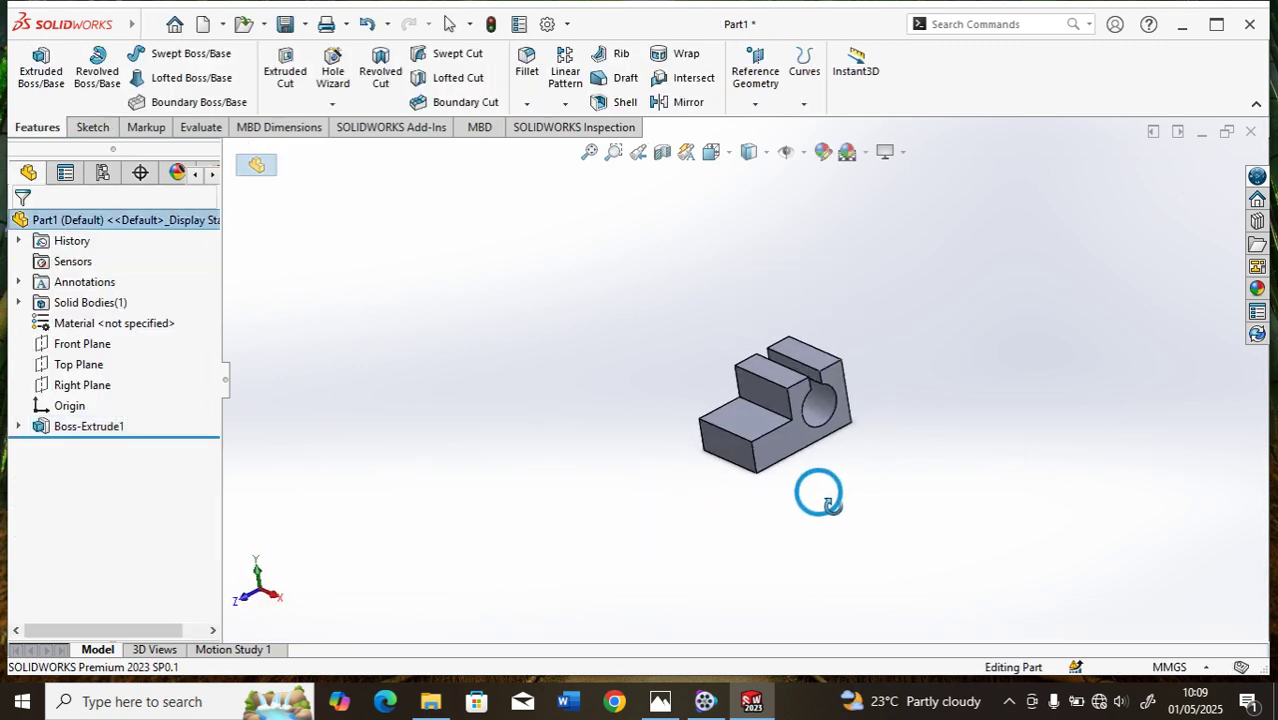
scroll(820, 430, up, 5)
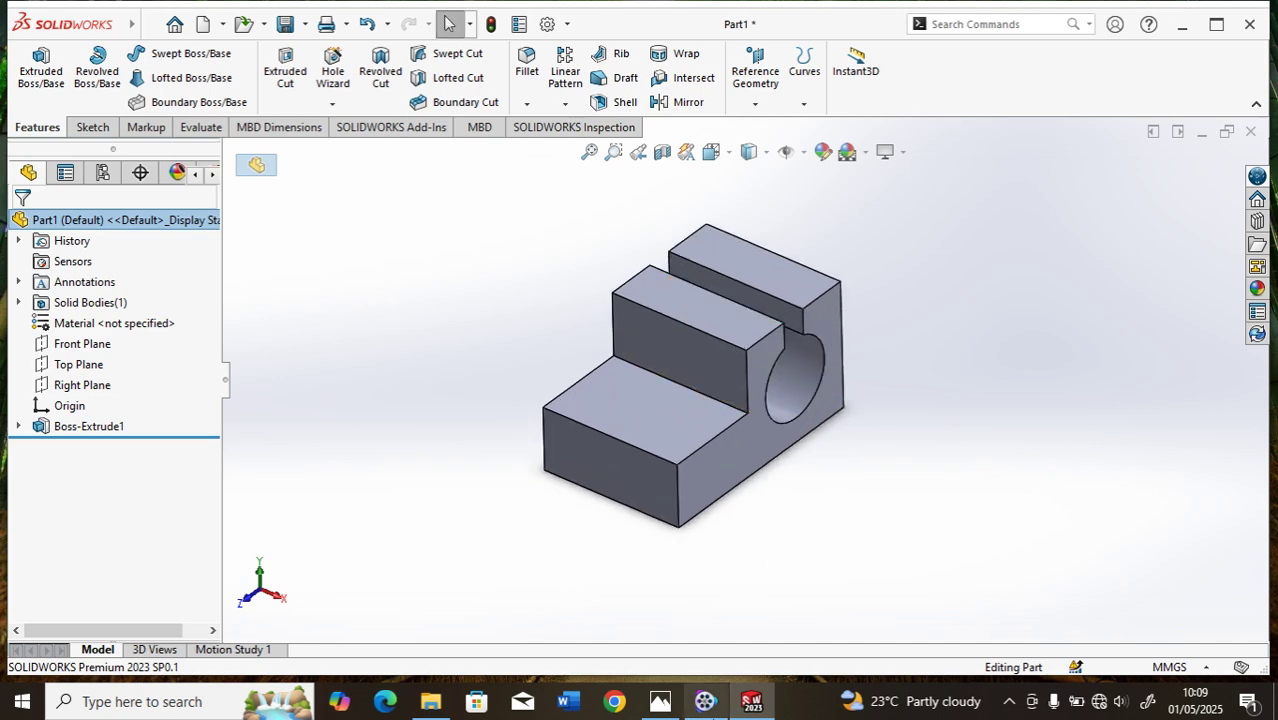
click(660, 701)
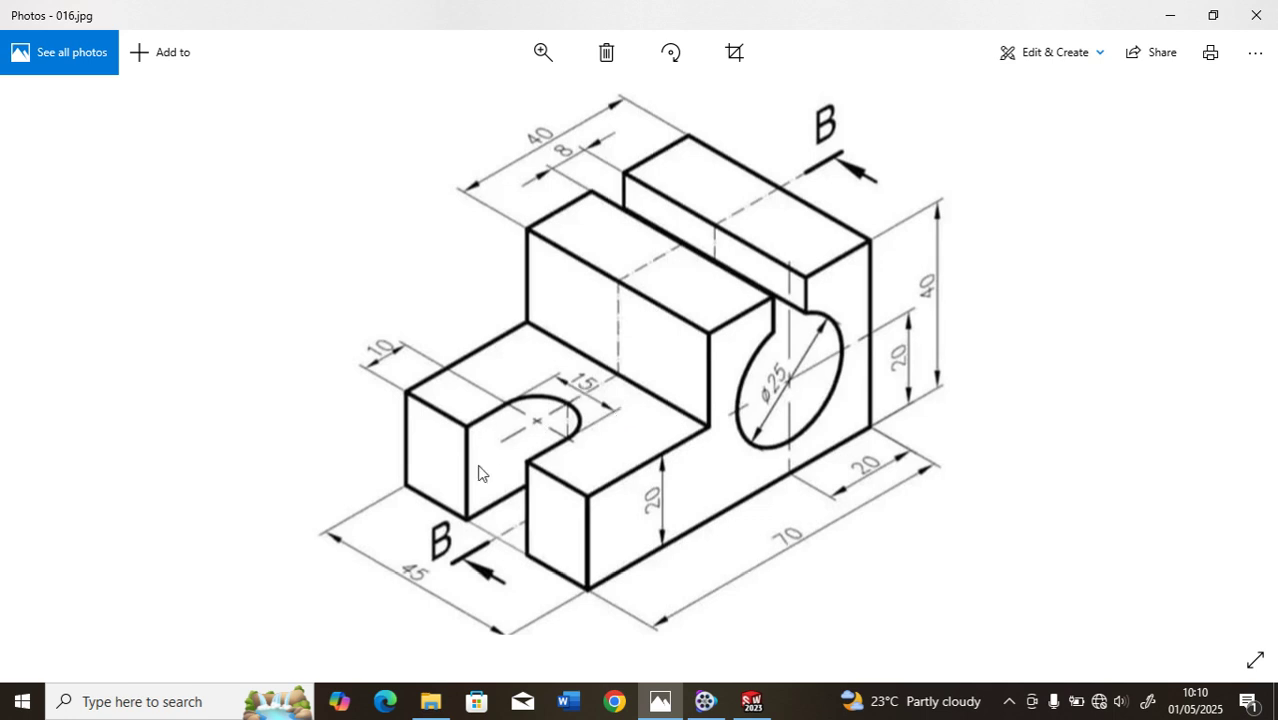
click(1172, 22)
click(642, 428)
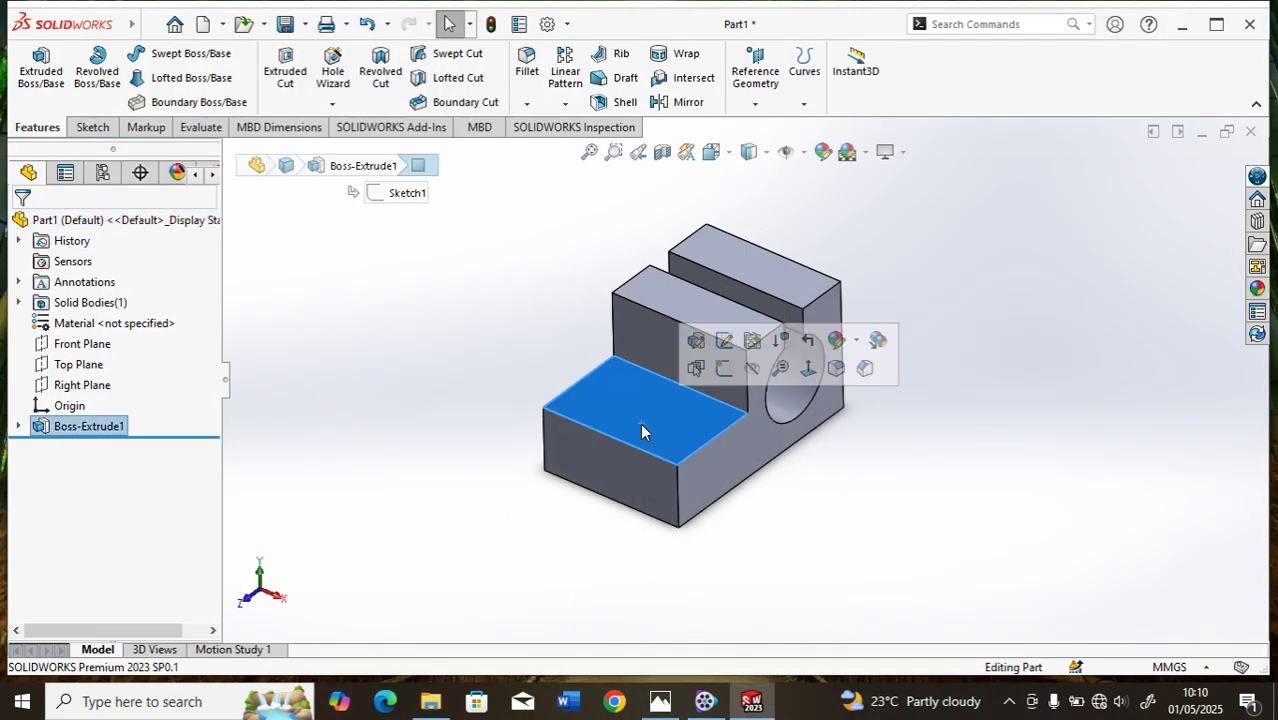
click(285, 72)
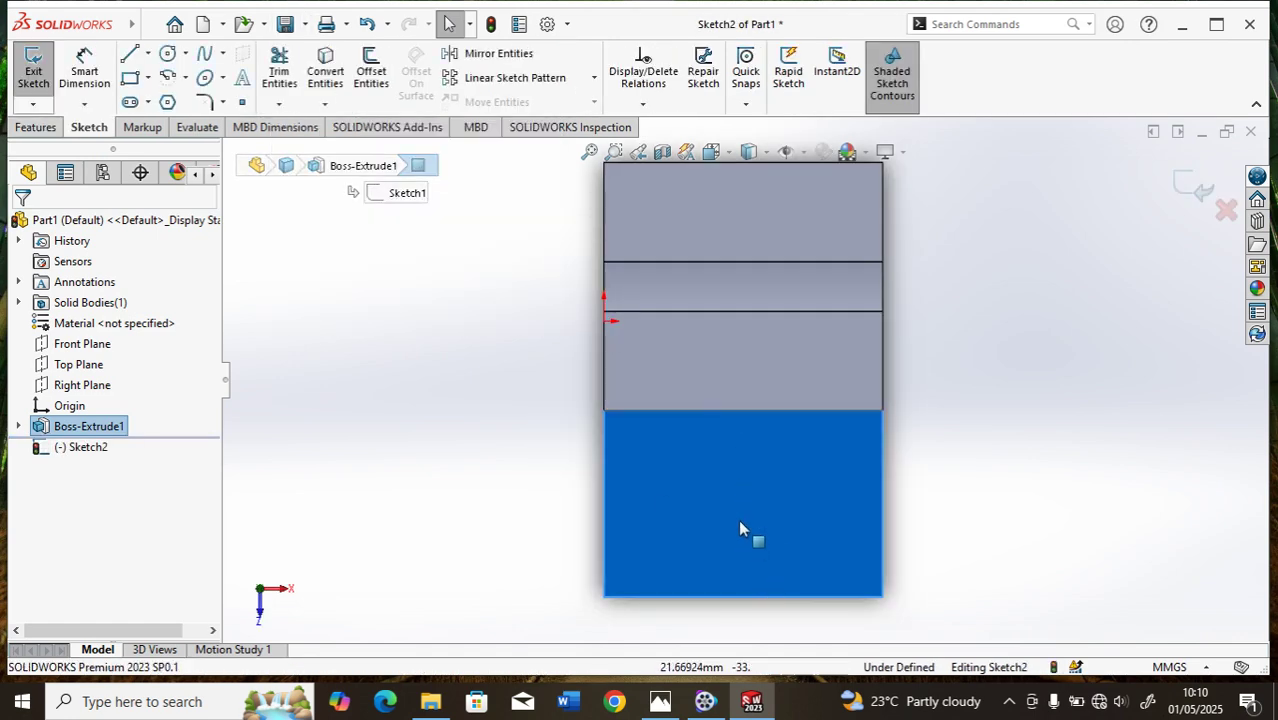
Sketch a straight slot about 9 mm between centres and 21 mm wide, perpendicular to the step's outer edge, with one centre at that edge's midpoint
scroll(722, 477, up, 3)
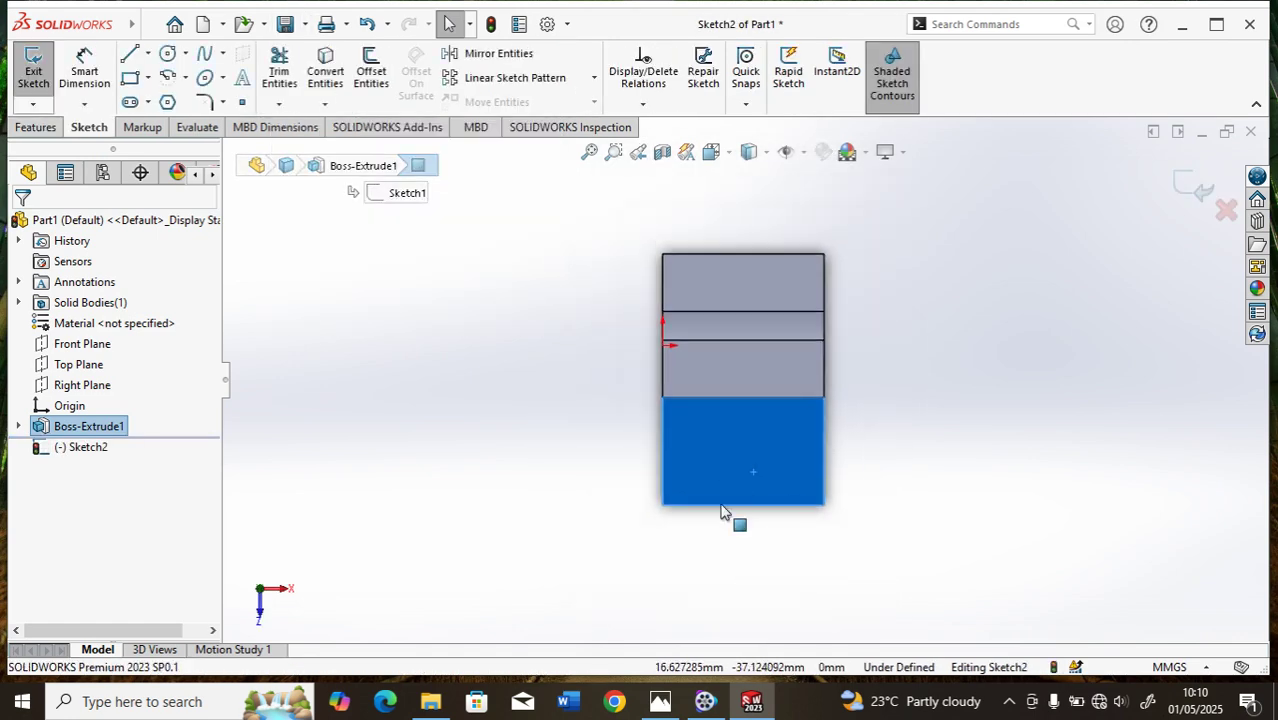
click(129, 103)
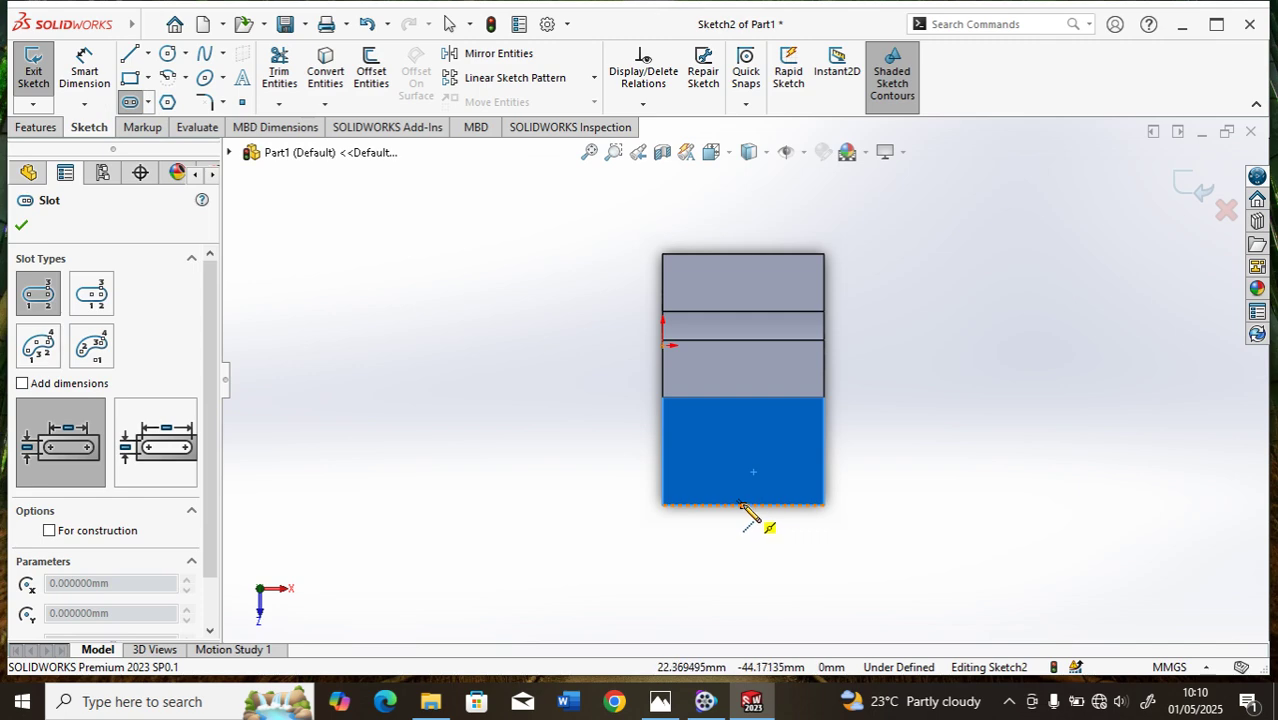
click(744, 506)
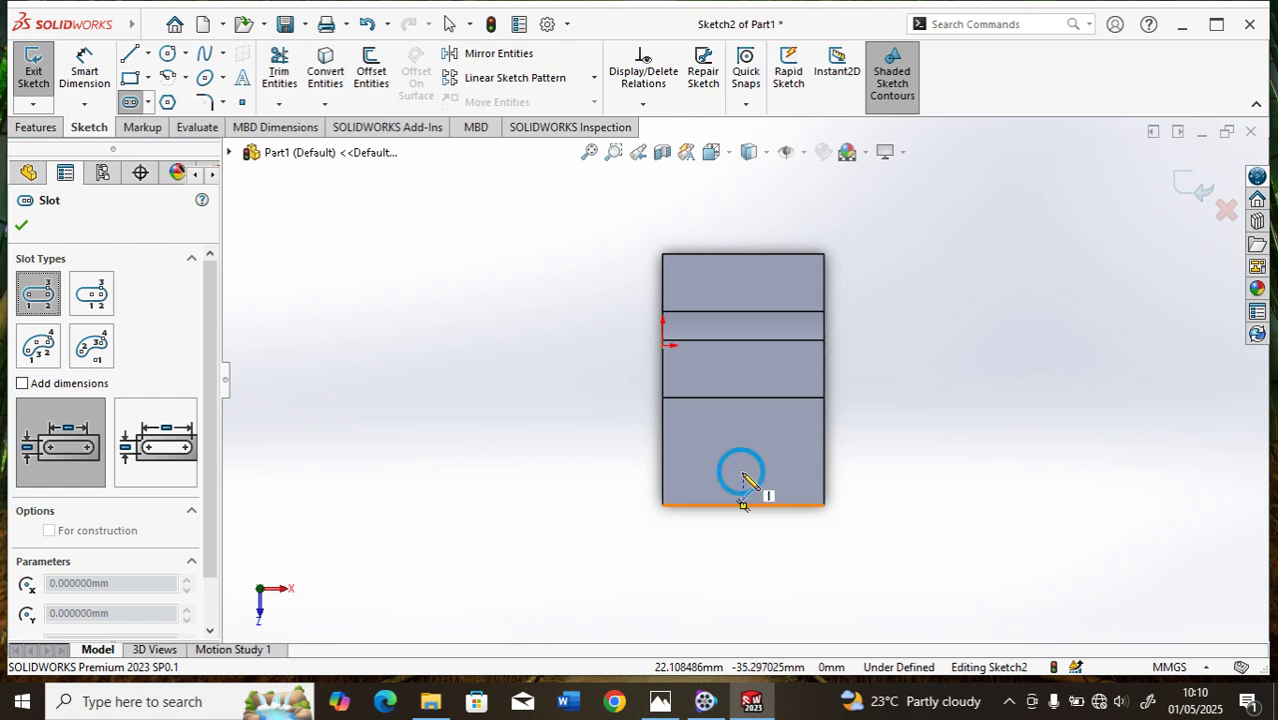
click(744, 500)
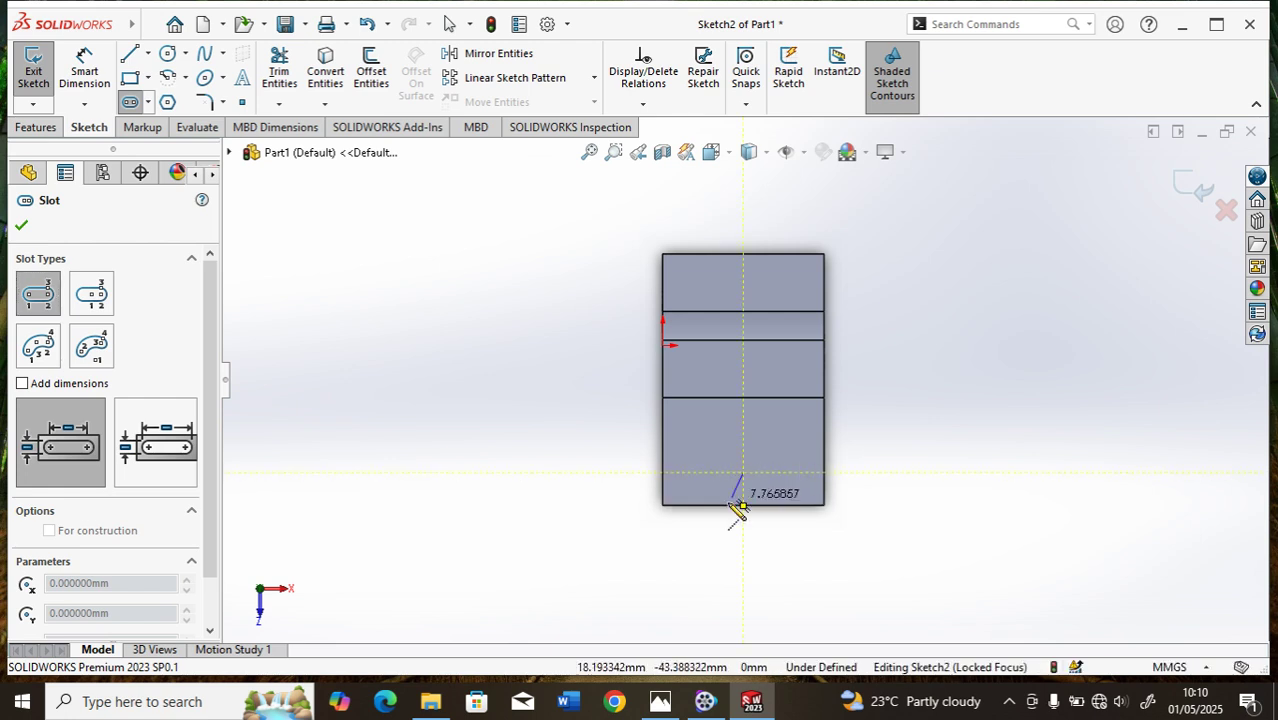
click(744, 504)
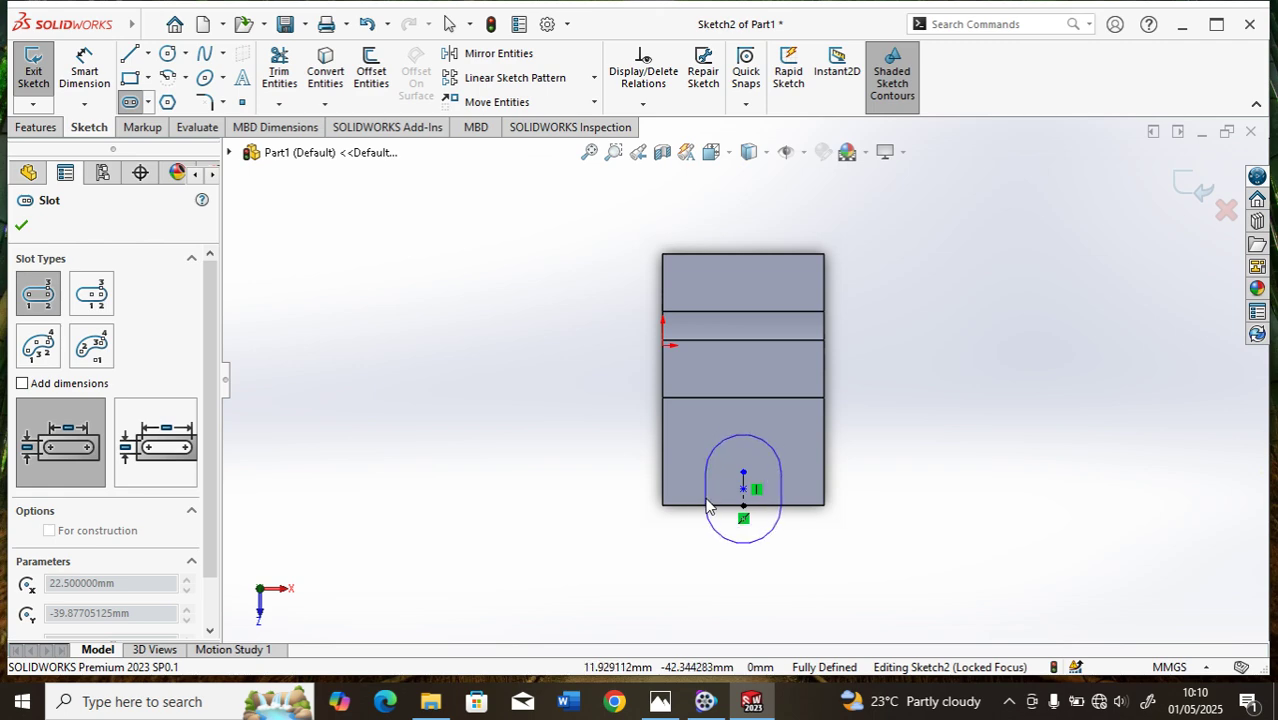
click(706, 507)
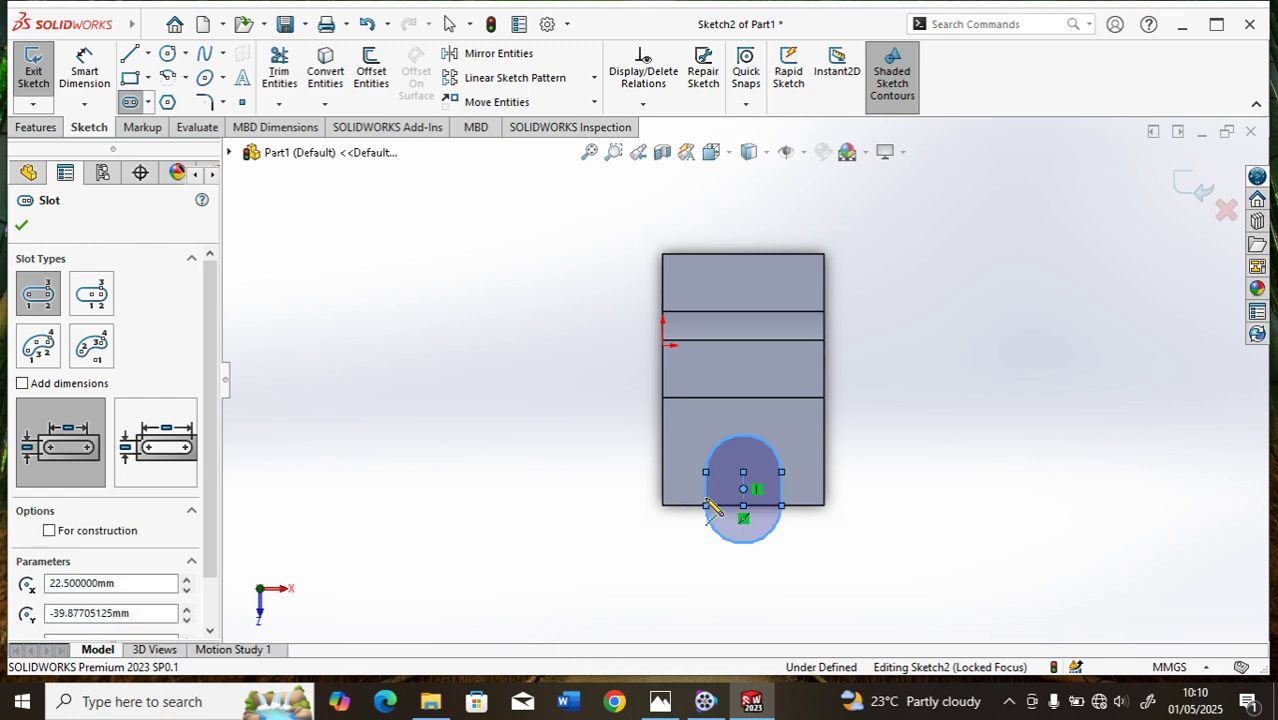
Dimension the slot's straight side between its two end points at 10 mm
click(84, 62)
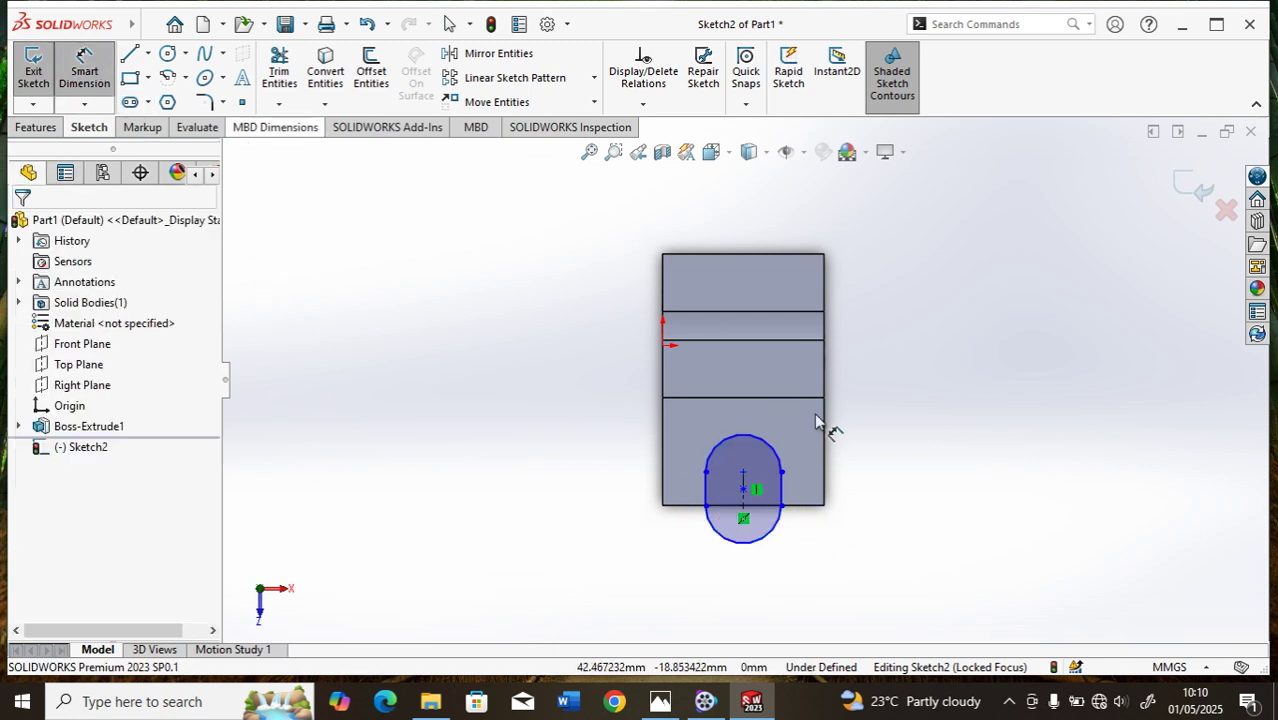
click(708, 507)
click(706, 473)
click(582, 491)
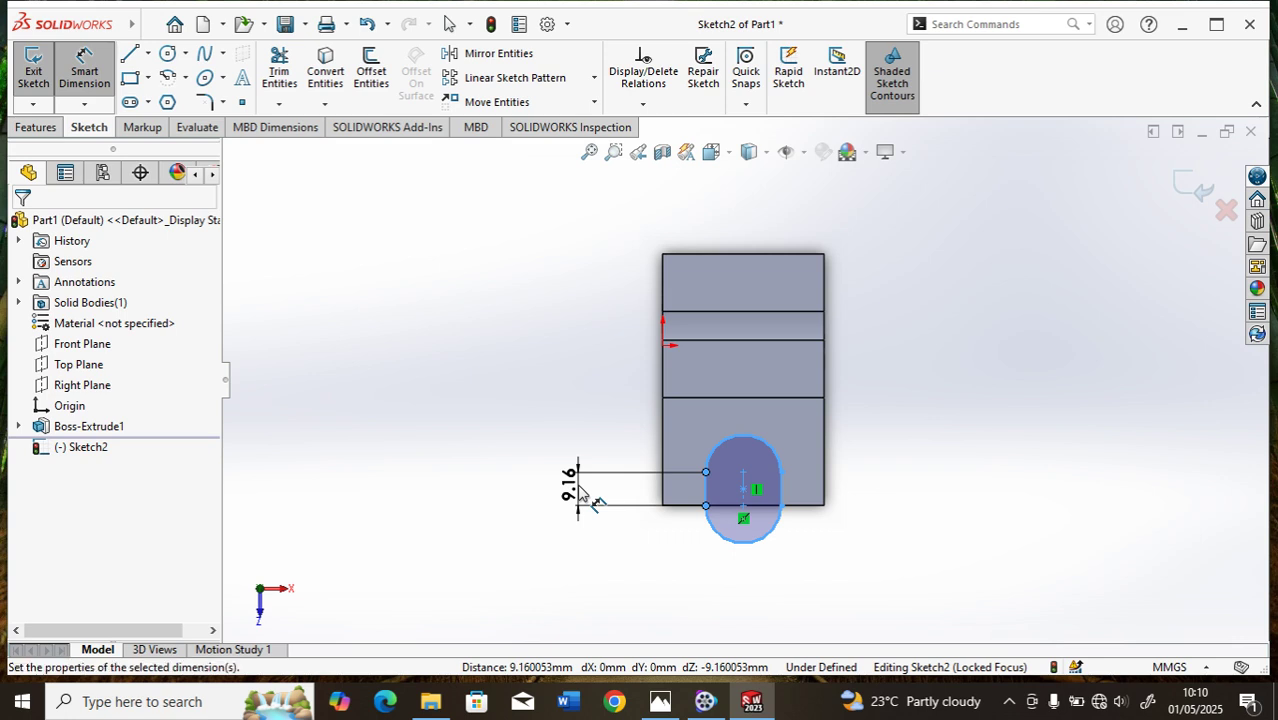
text(10)
key(Return)
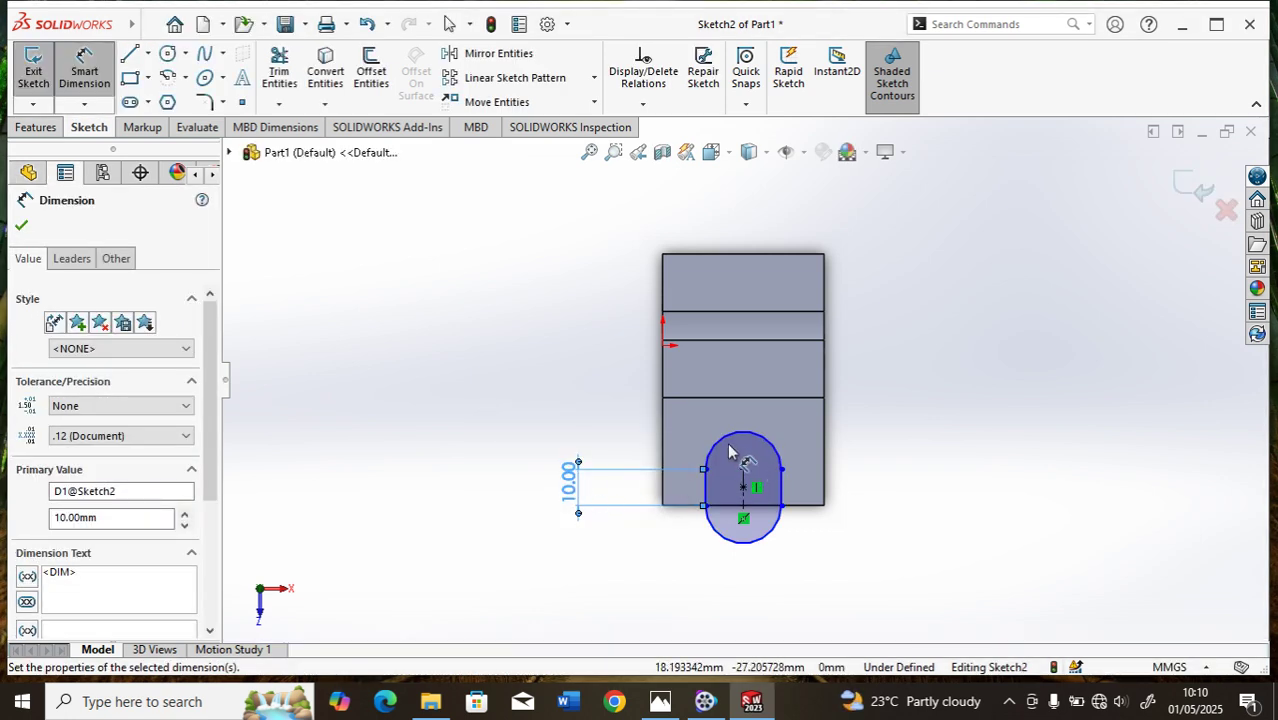
Dimension the slot's width between its two parallel sides at 15 mm
click(782, 492)
click(706, 488)
click(763, 590)
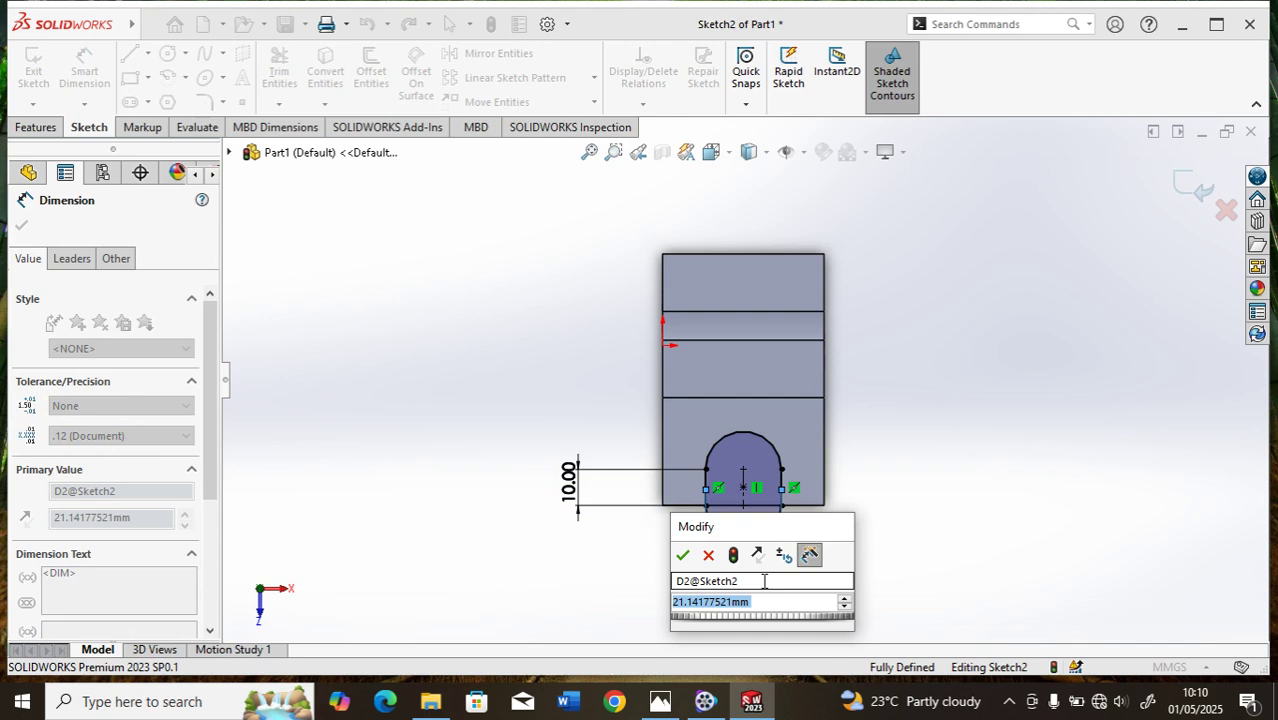
text(15)
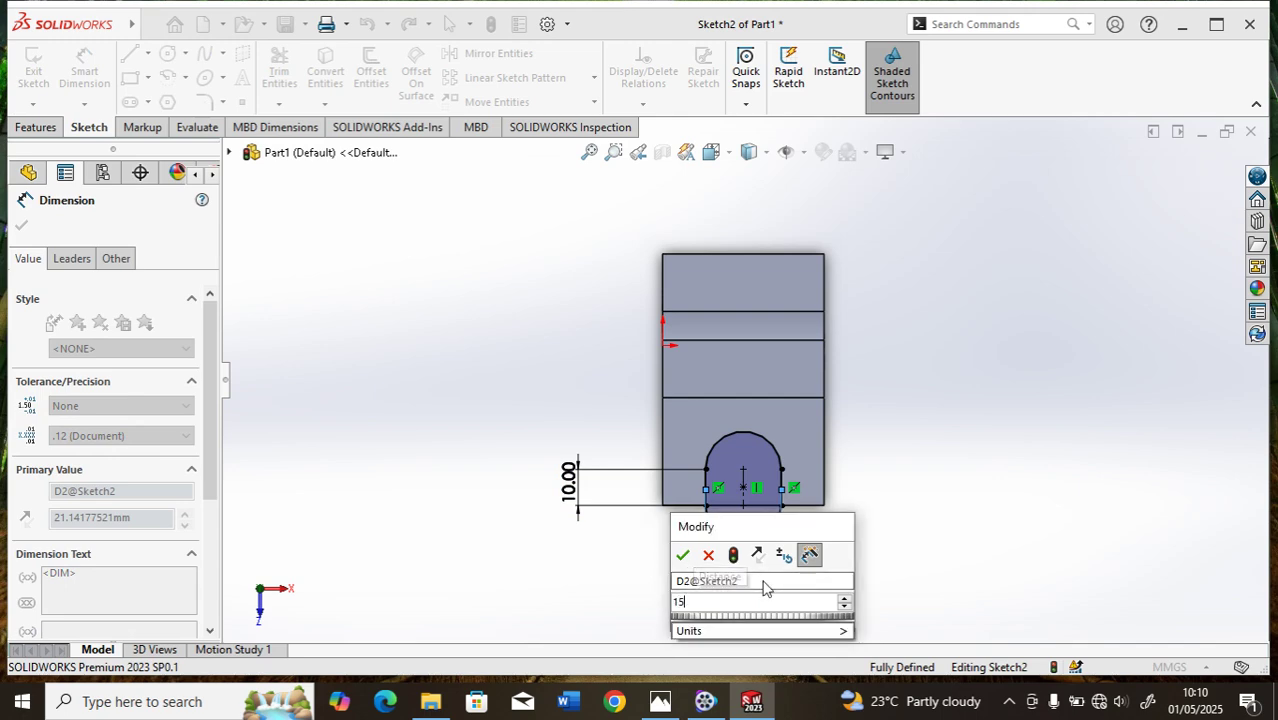
key(Return)
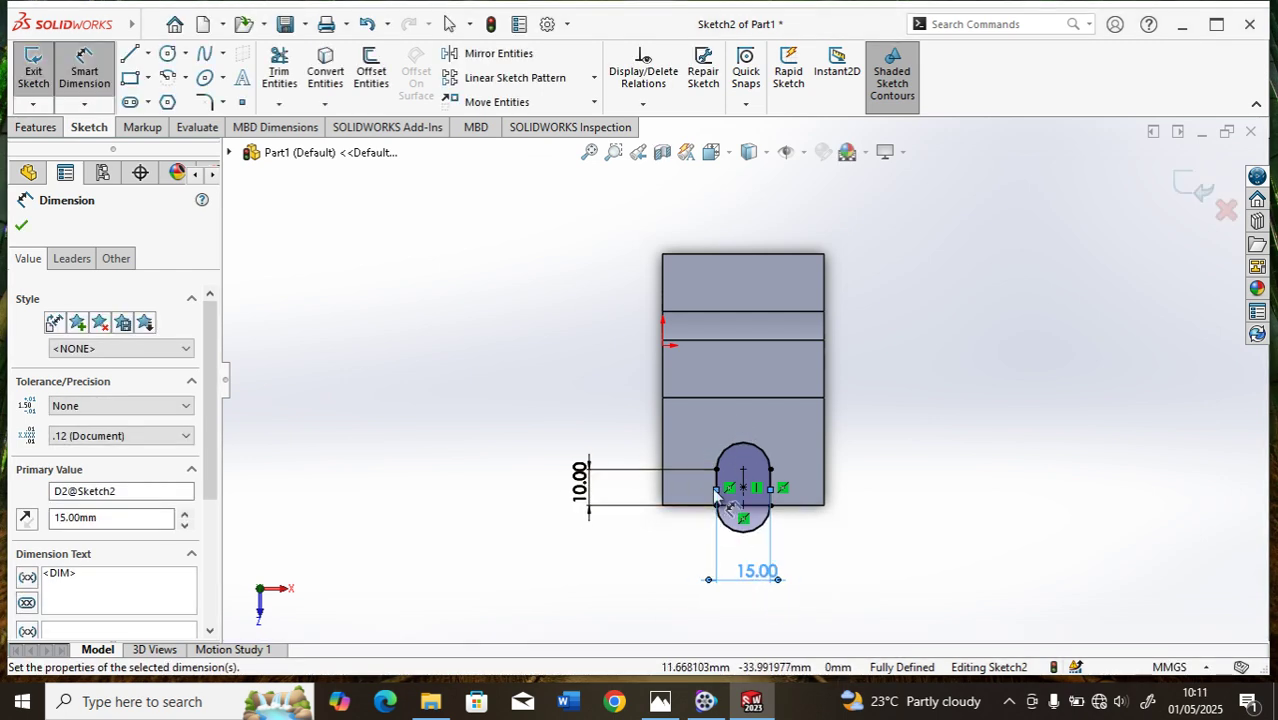
Draw a horizontal line across the slot along the block's outer edge, joining the ends of its two straight sides
scroll(715, 525, down, 3)
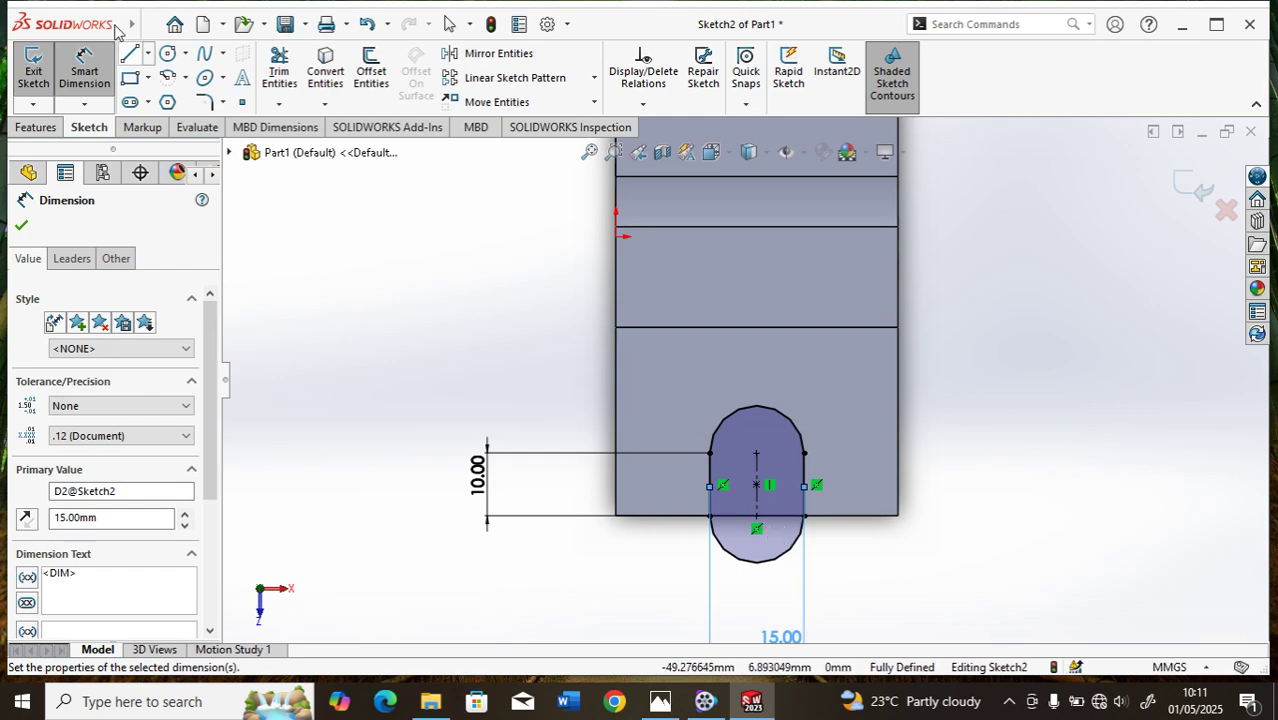
click(149, 24)
click(129, 56)
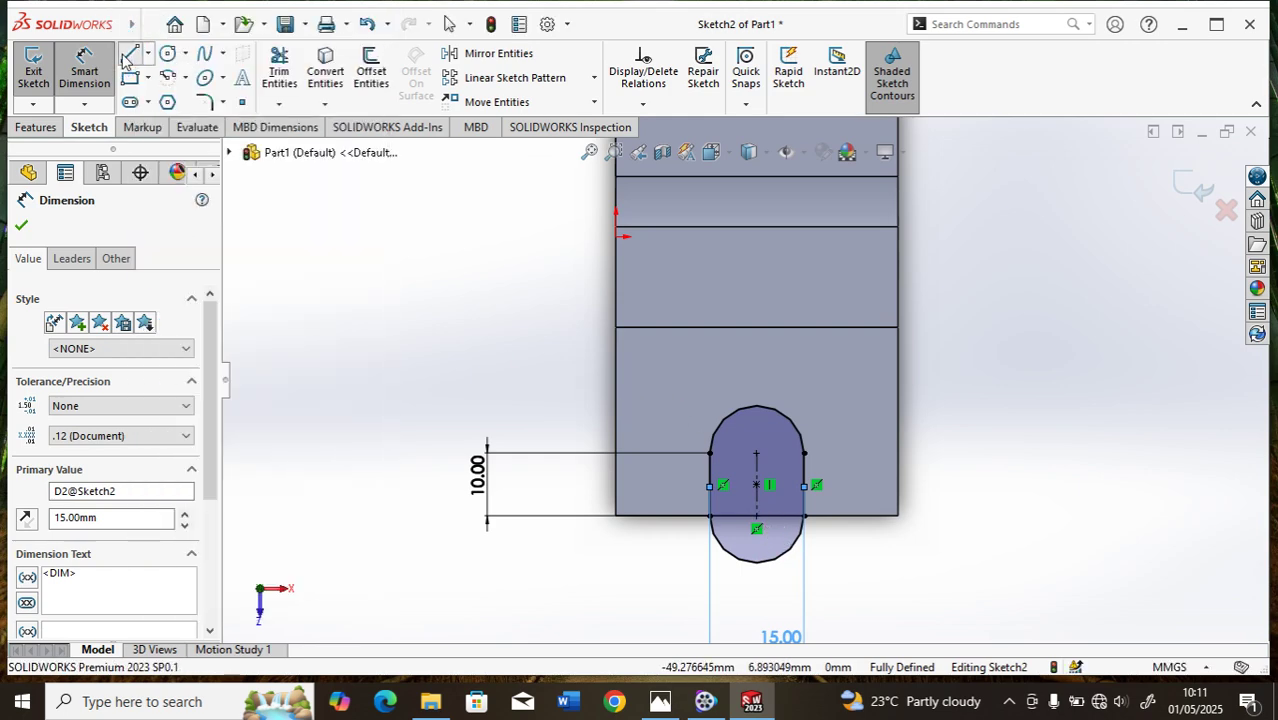
click(732, 532)
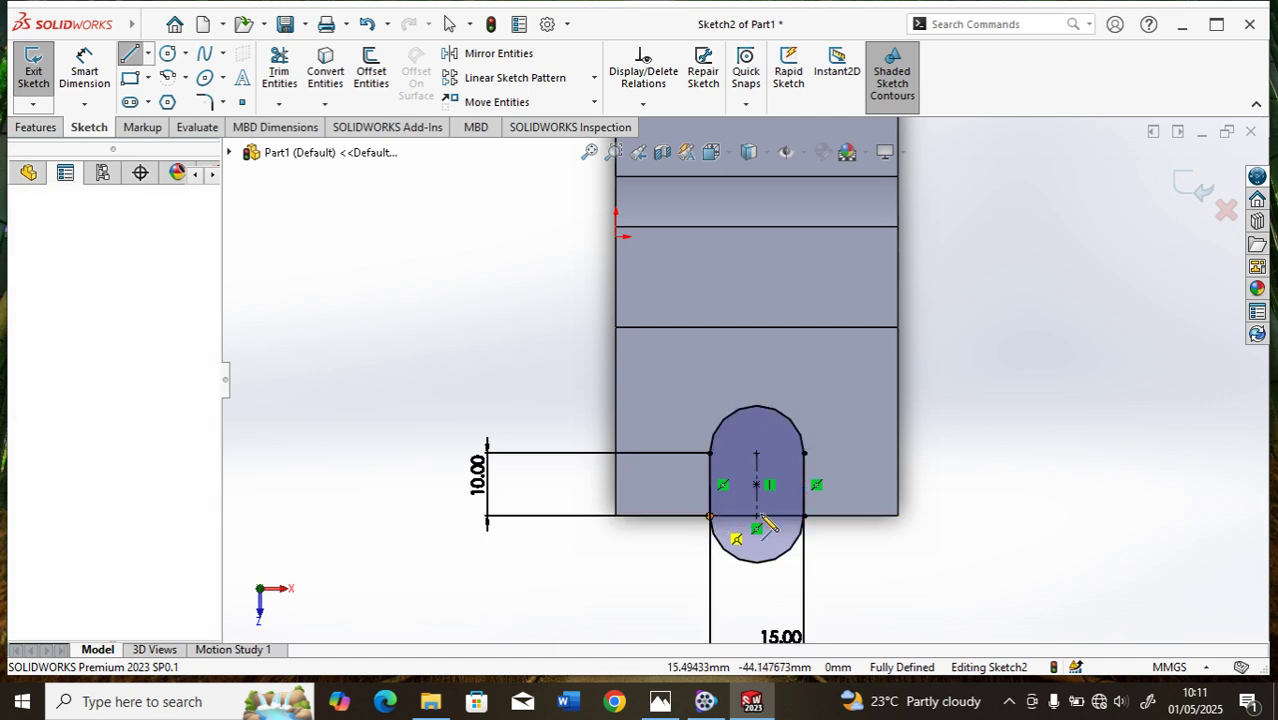
click(803, 517)
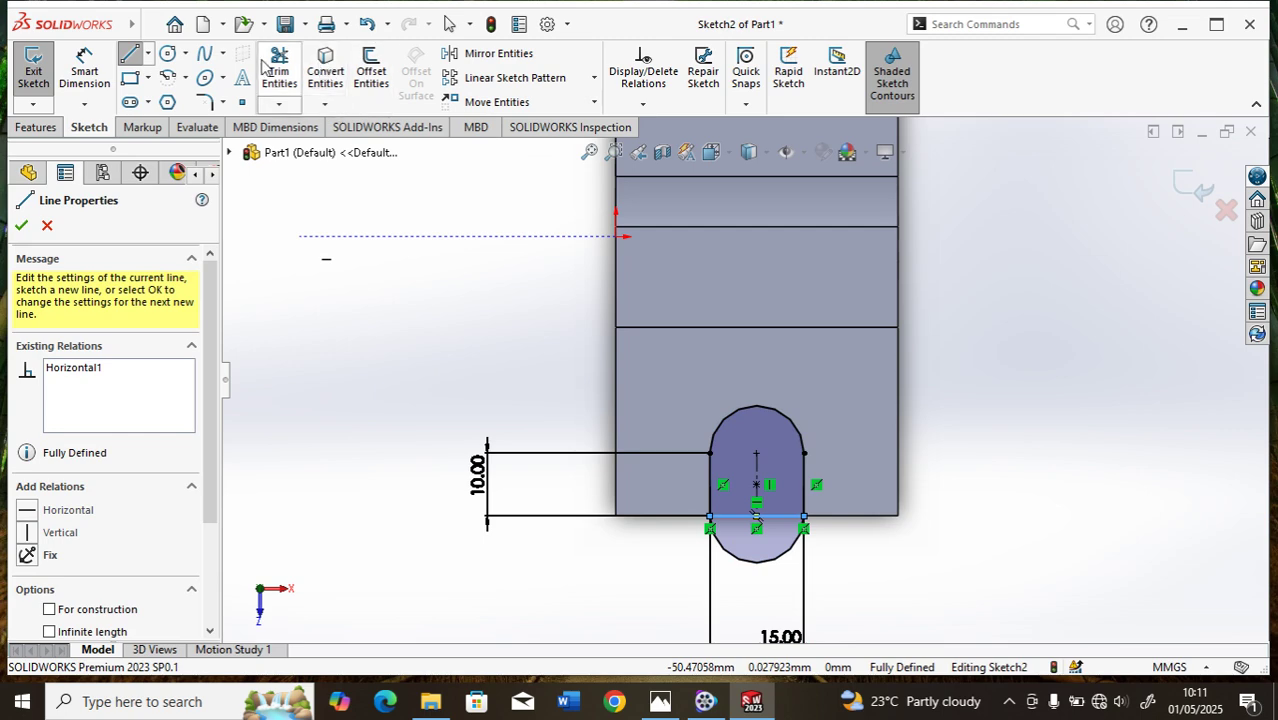
Trim away the slot's arc that lies outside the block, accepting that the slot entity is destroyed
click(279, 68)
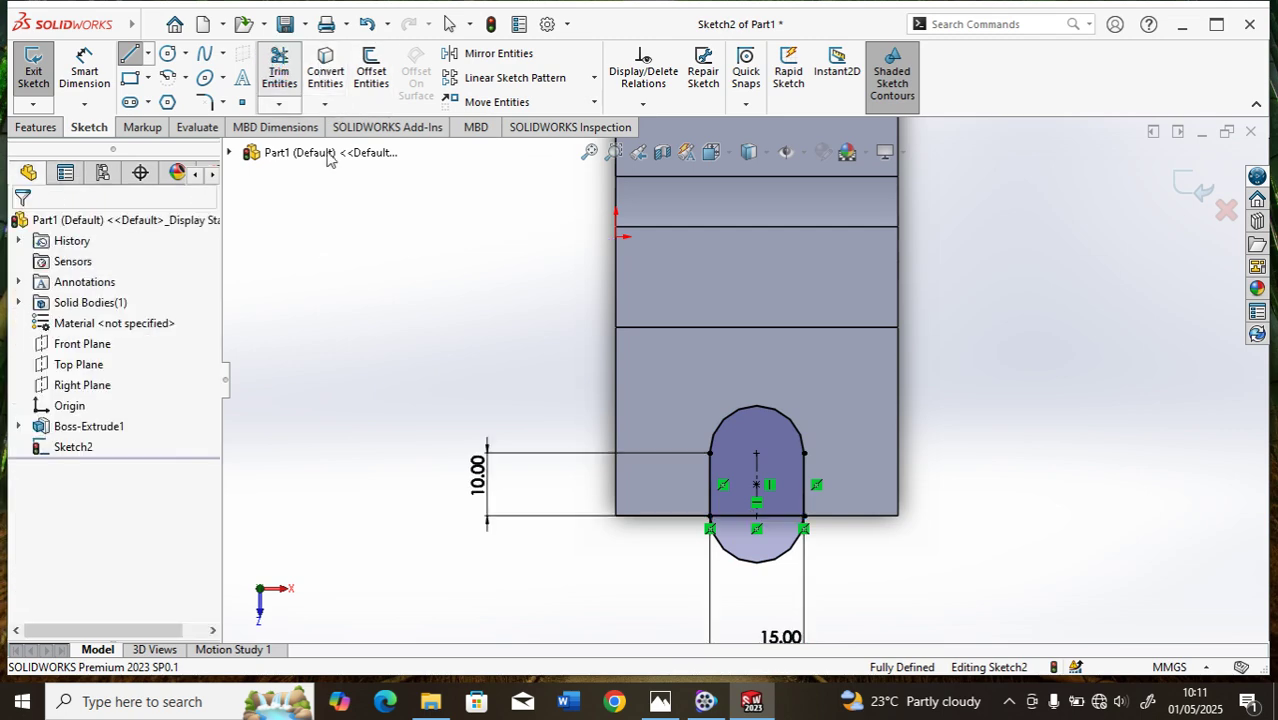
click(740, 566)
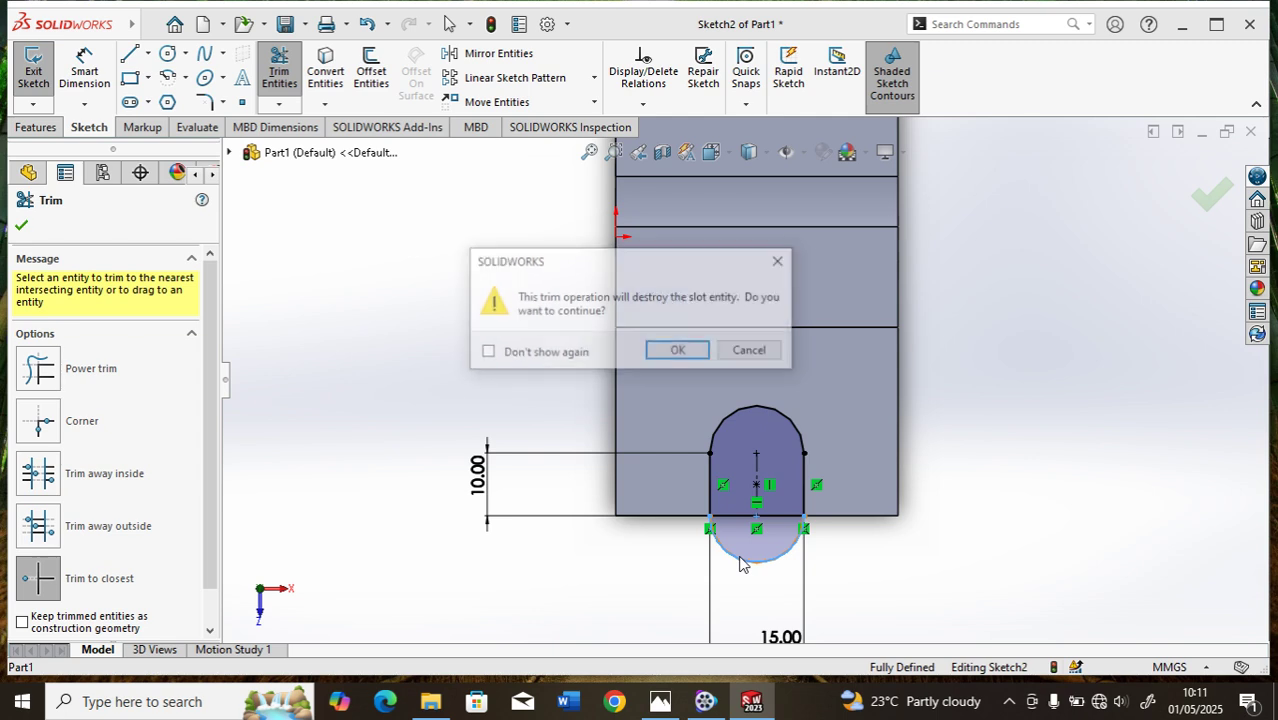
click(671, 349)
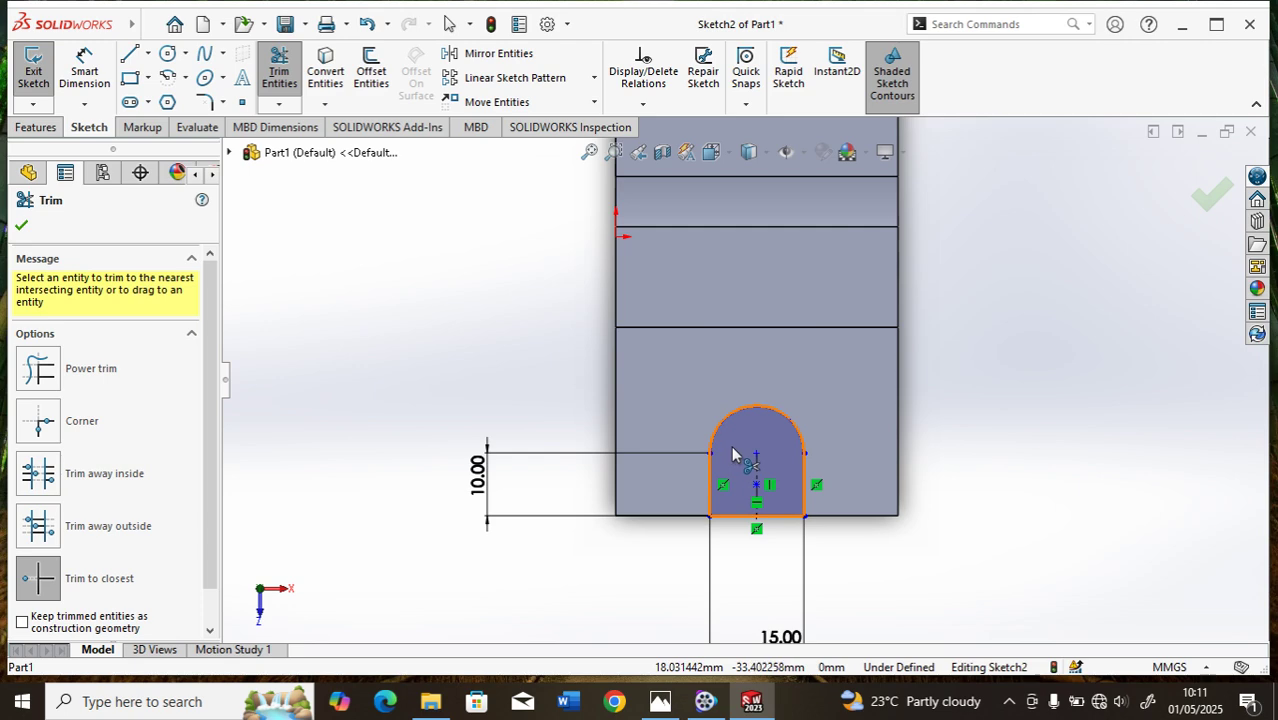
click(21, 227)
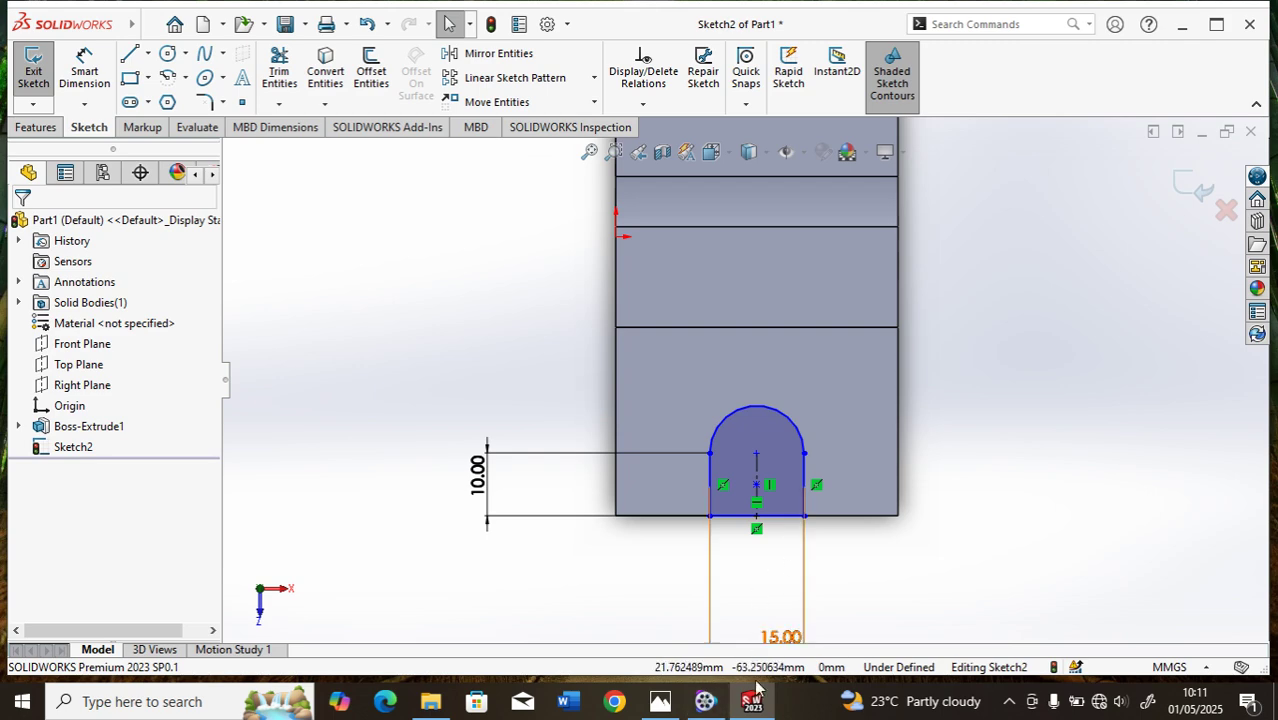
Check the 016.jpg drawing, then cut the rounded slot profile through the block's lower step with a Through All extruded cut
click(664, 699)
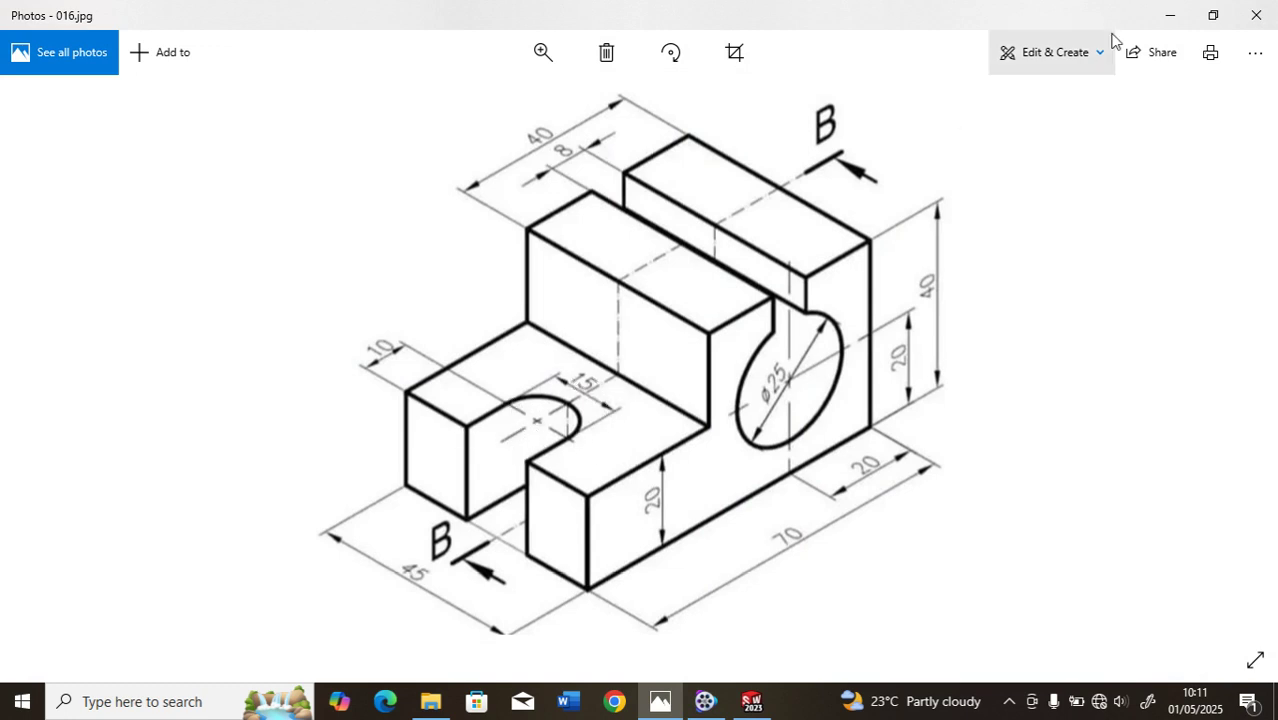
click(1170, 16)
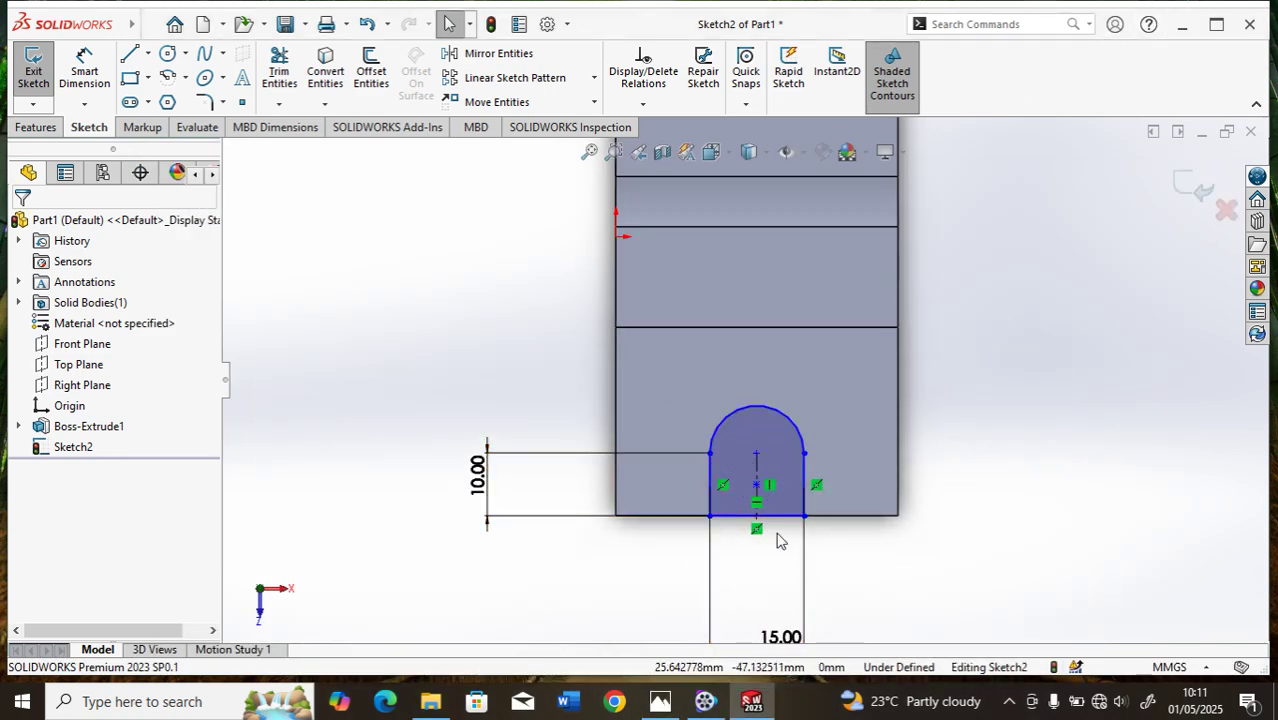
mouse_move(921, 591)
middle_down()
mouse_move(810, 451)
mouse_move(836, 463)
middle_up()
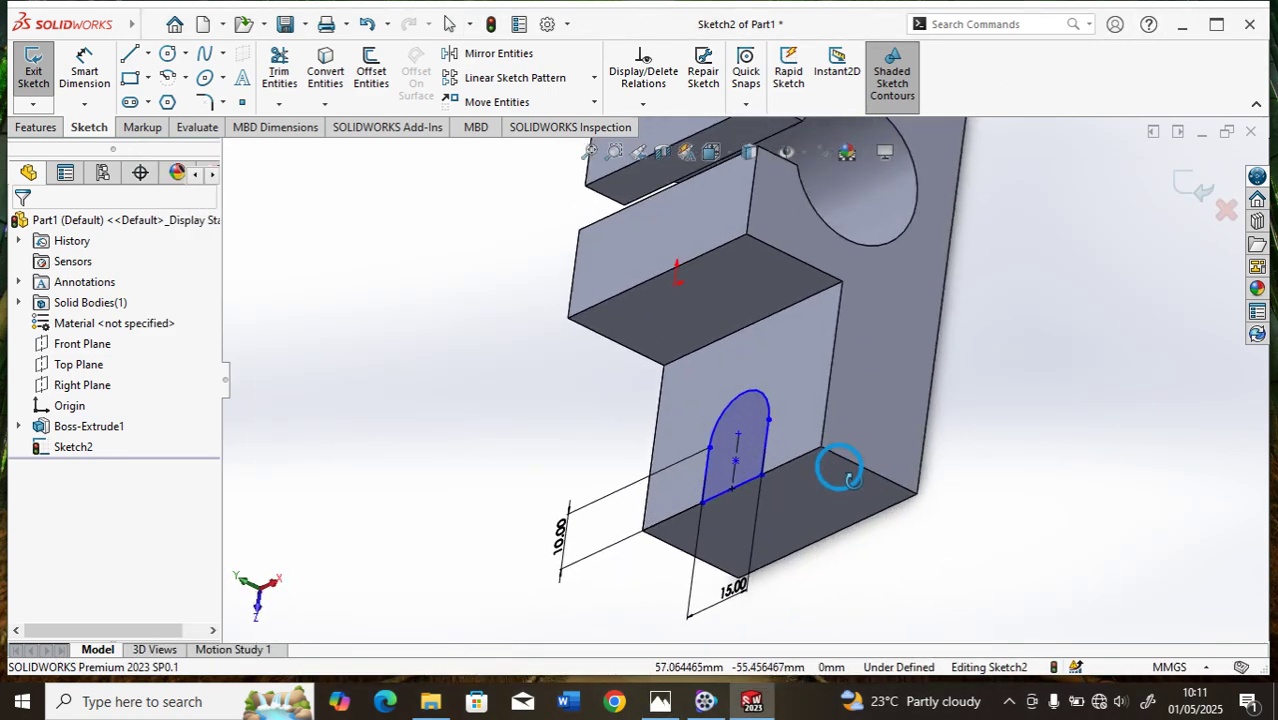
click(33, 70)
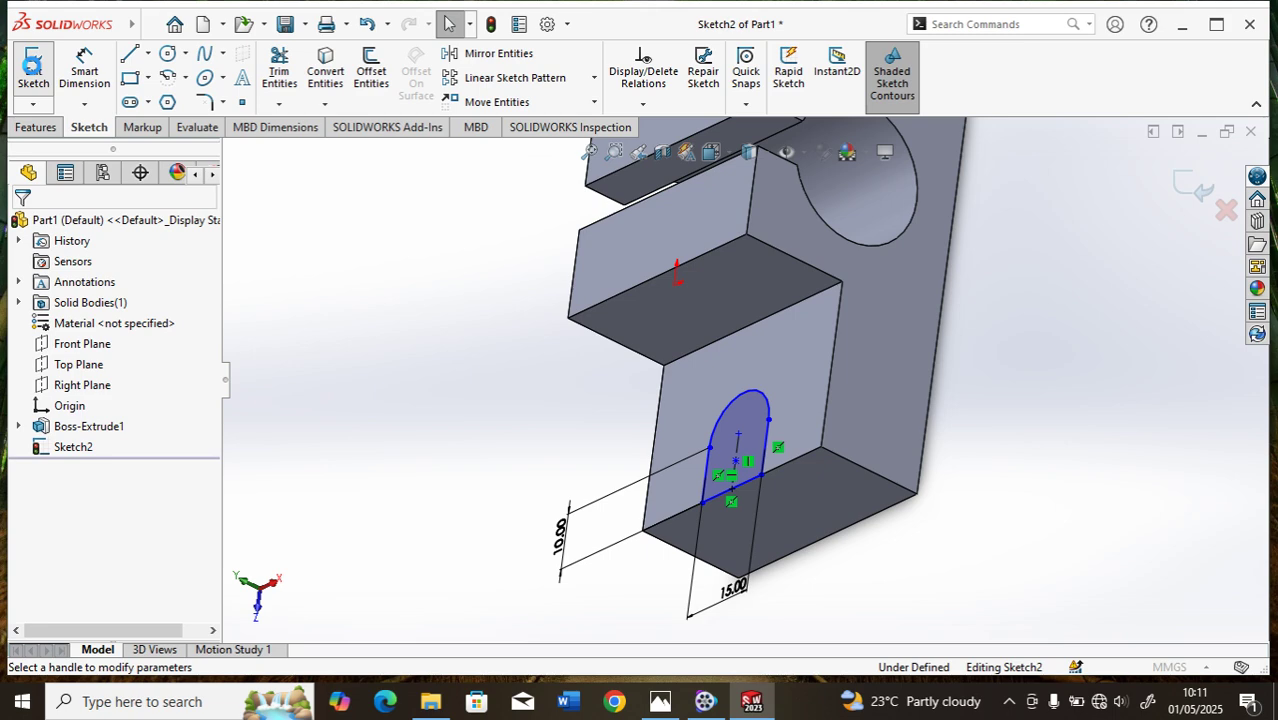
scroll(670, 385, up, 6)
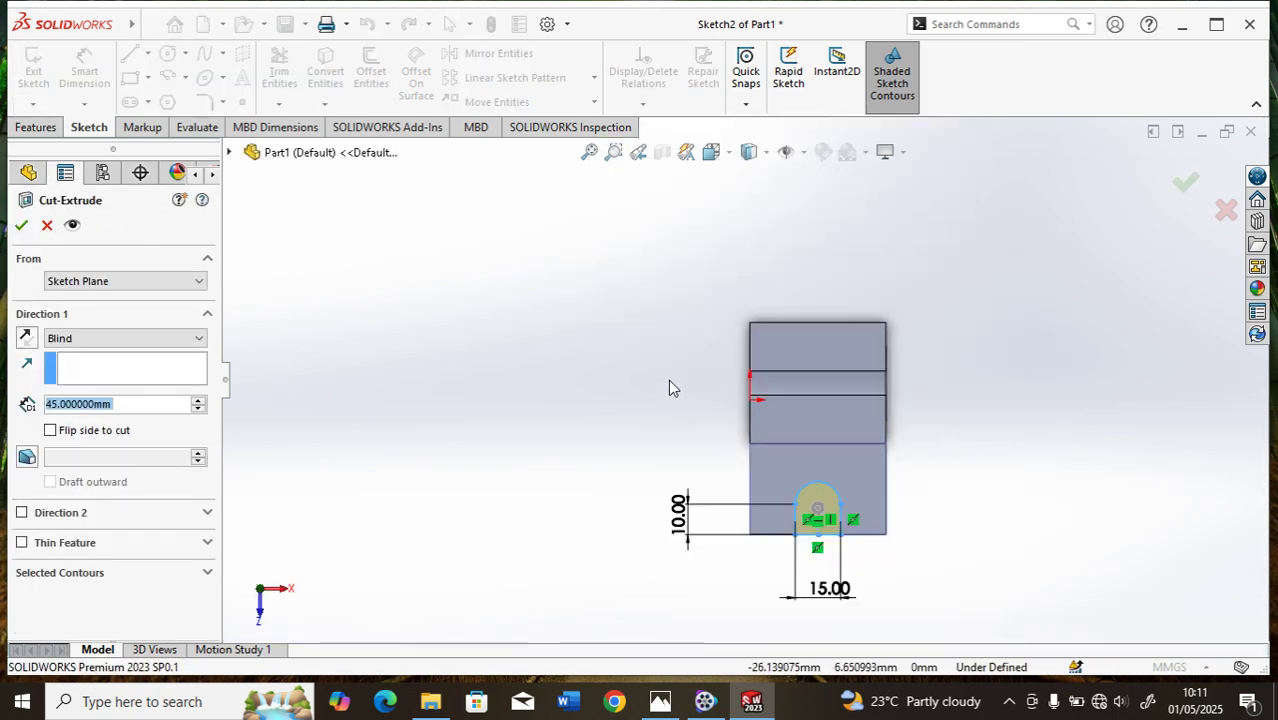
middle_drag(727, 553, 640, 425)
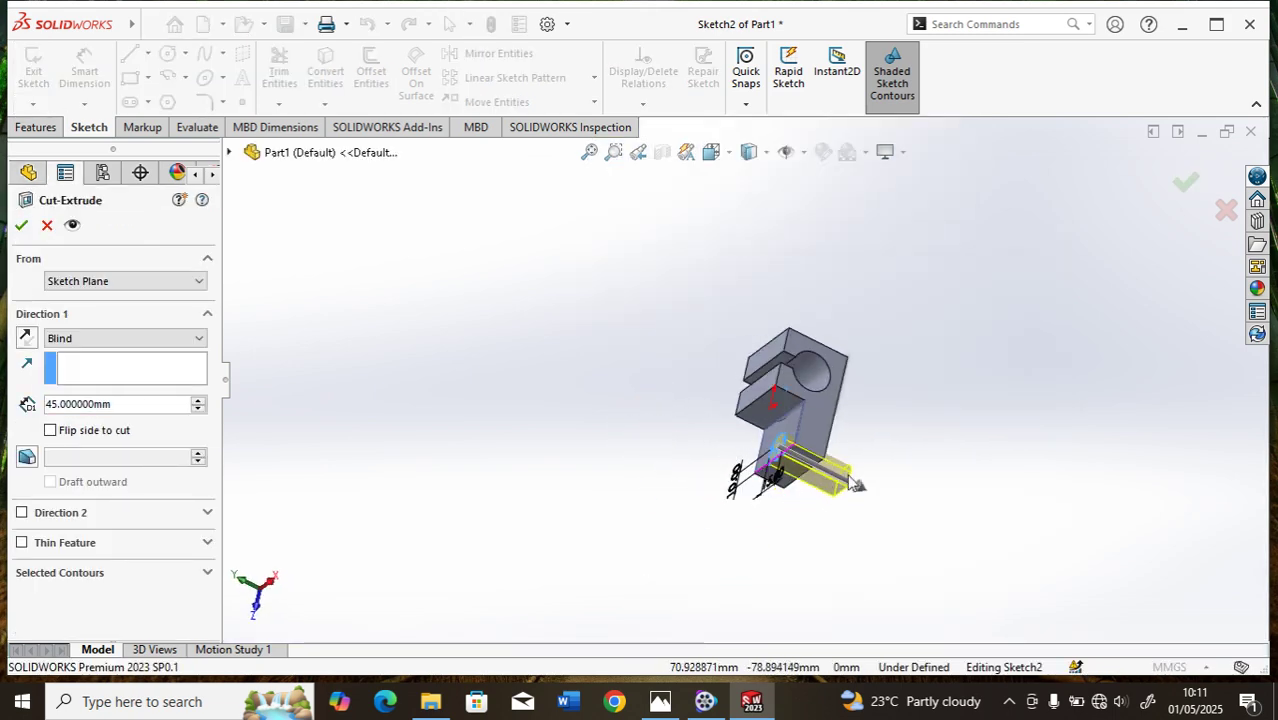
scroll(850, 465, down, 5)
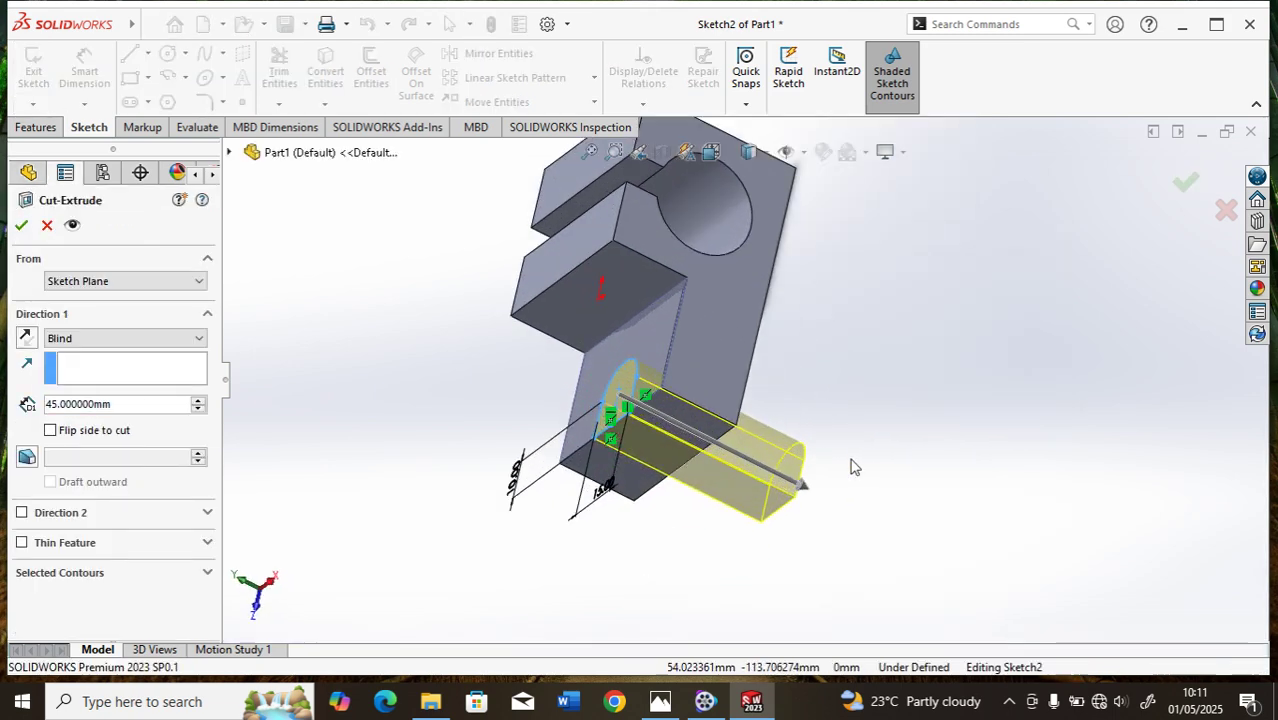
click(197, 340)
click(181, 368)
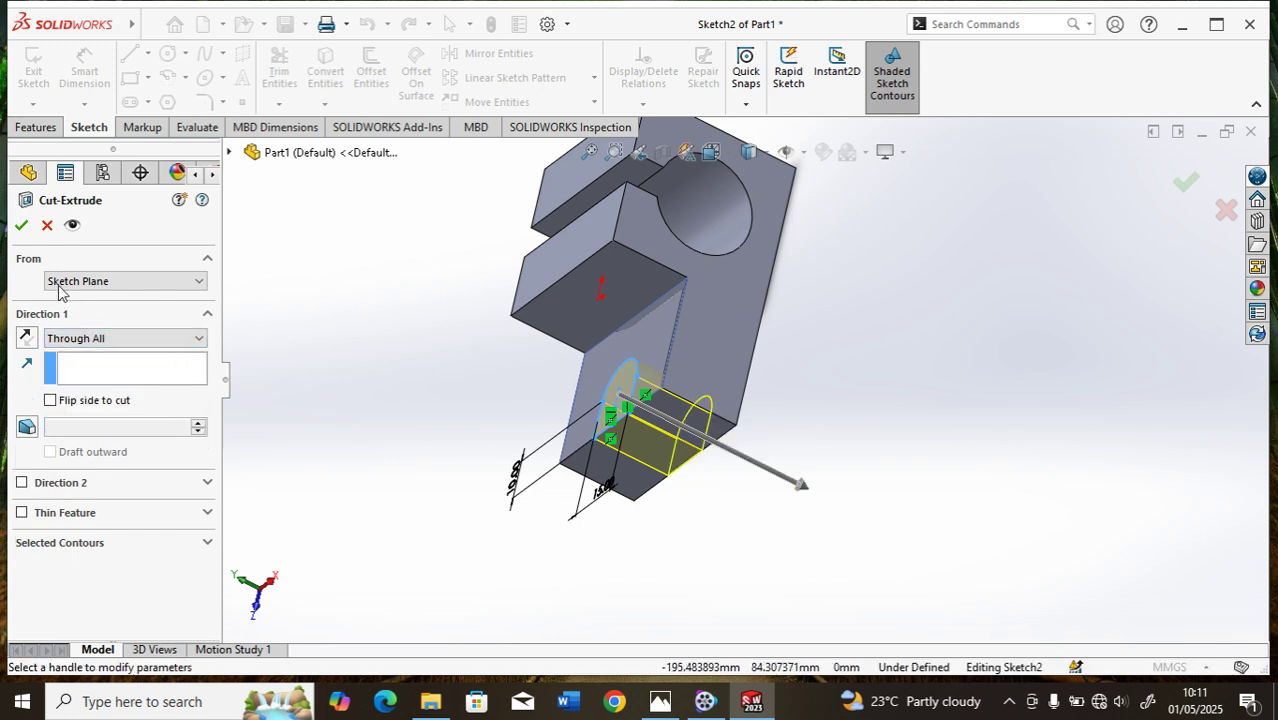
click(21, 225)
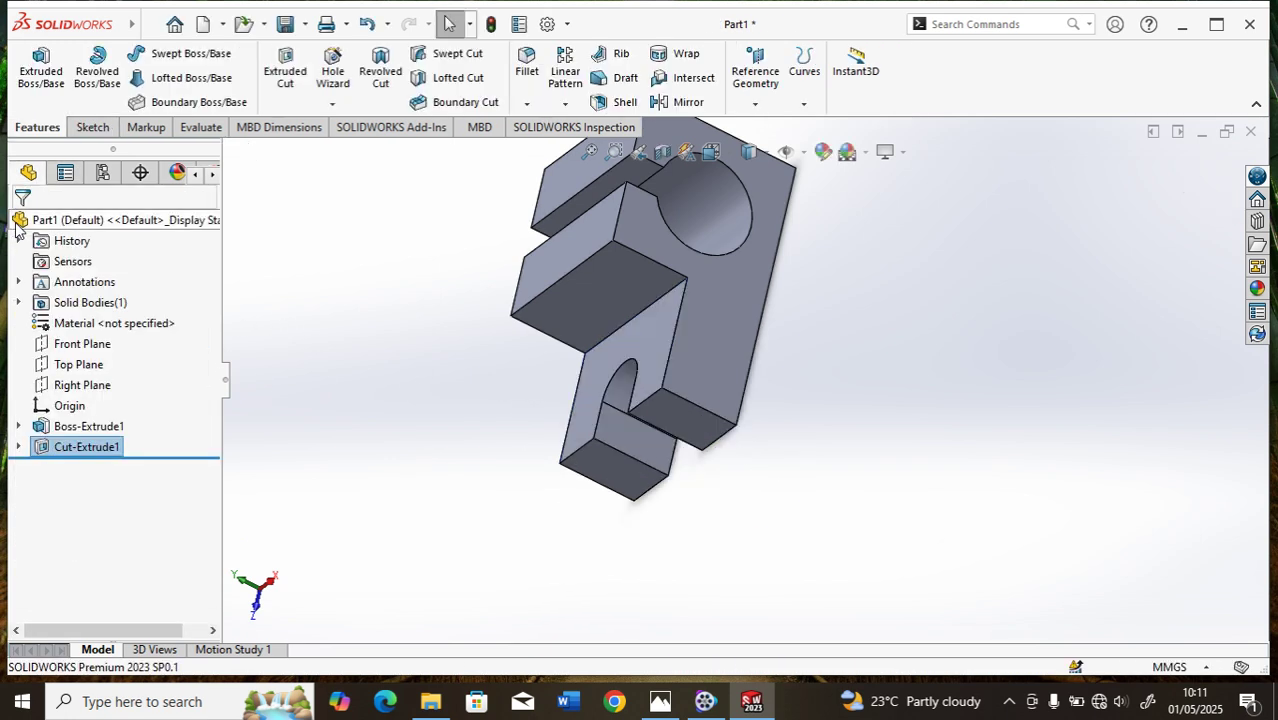
Examine the block and its newly cut slot from the same isometric angle as the reference drawing
scroll(705, 384, up, 6)
middle_drag(733, 362, 702, 346)
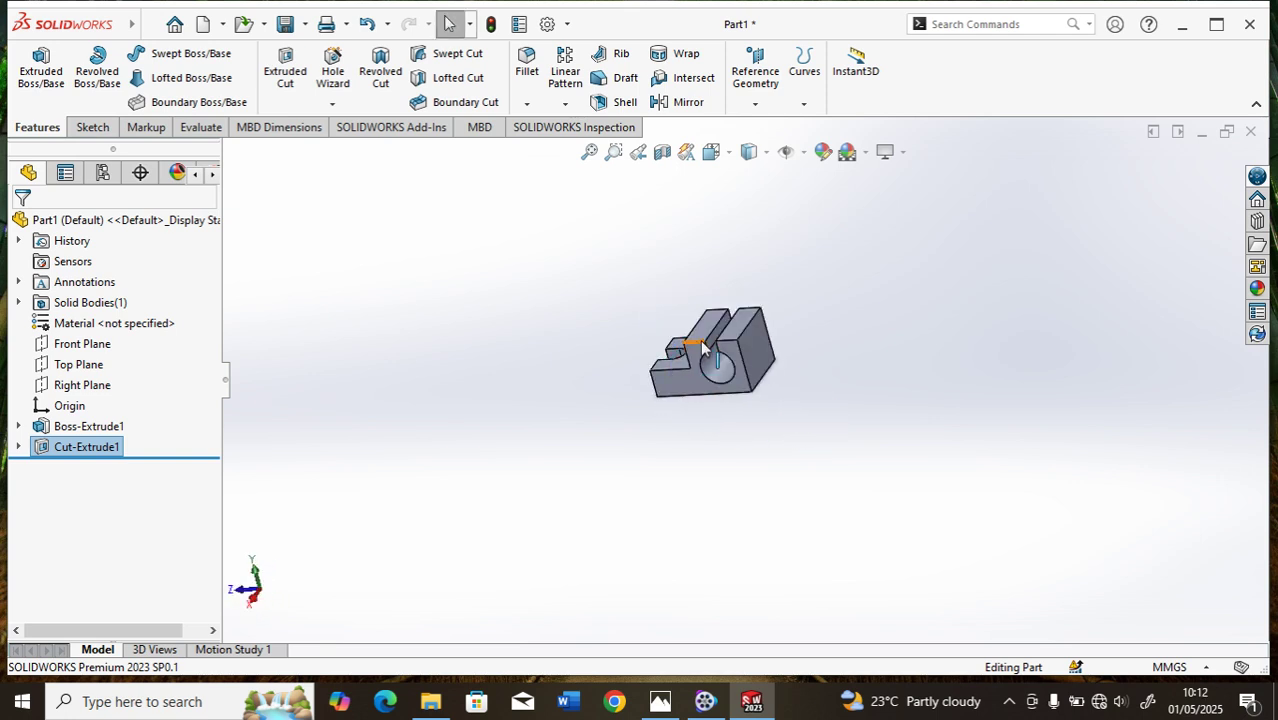
scroll(702, 343, down, 8)
scroll(768, 514, up, 5)
middle_drag(709, 590, 785, 479)
scroll(776, 359, down, 5)
scroll(745, 303, up, 4)
scroll(745, 303, down, 6)
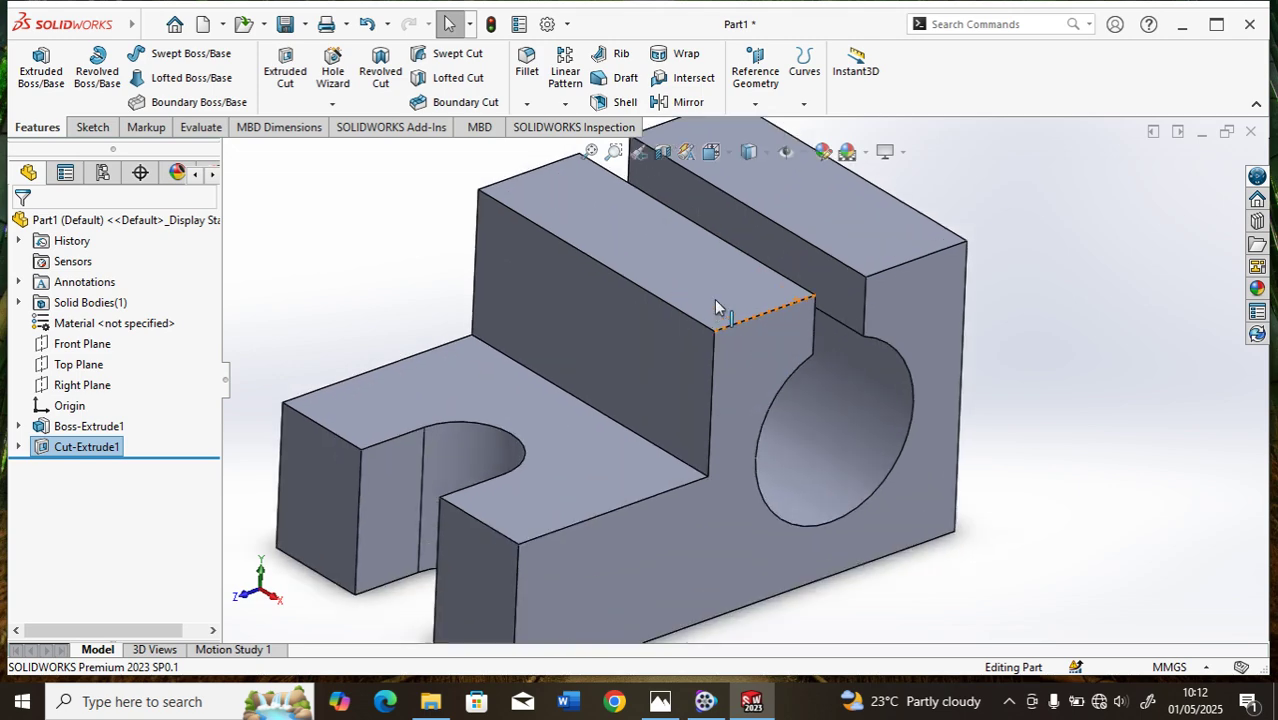
scroll(715, 299, up, 3)
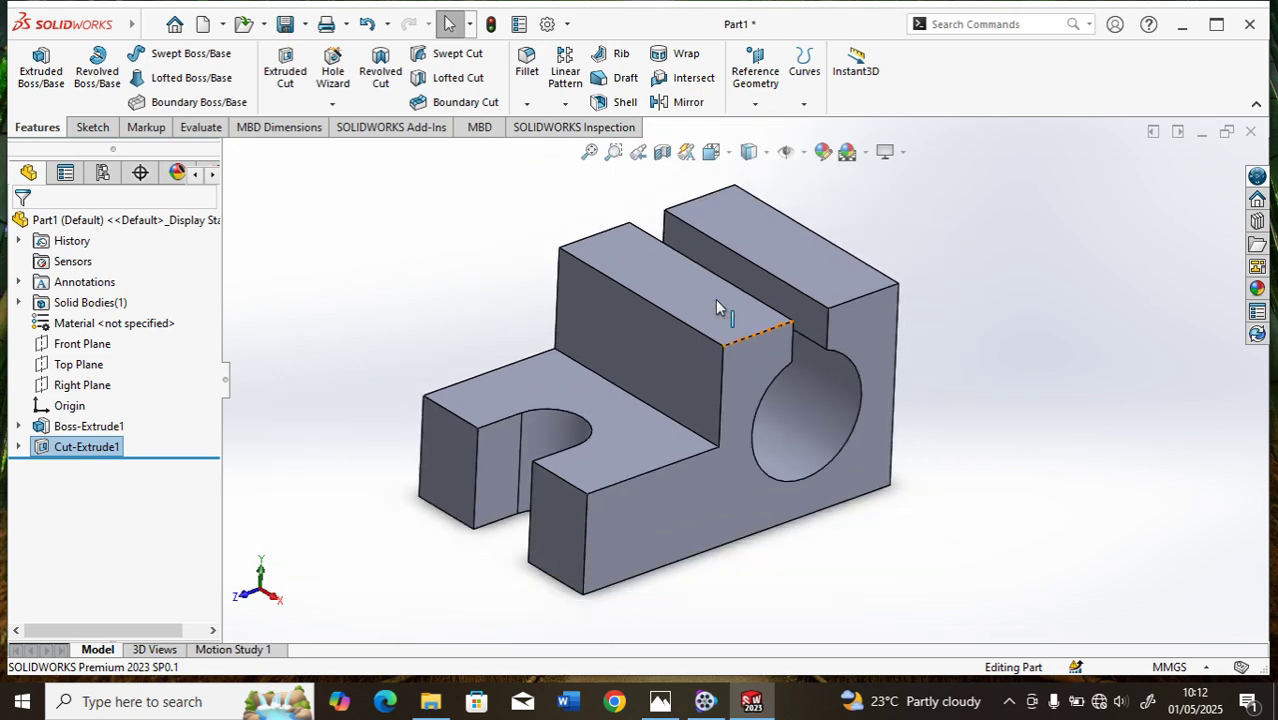
Colour the bore's cylindrical face, the groove's side wall above it, and the slot's rounded and flat faces magenta
click(821, 396)
scroll(822, 395, up, 2)
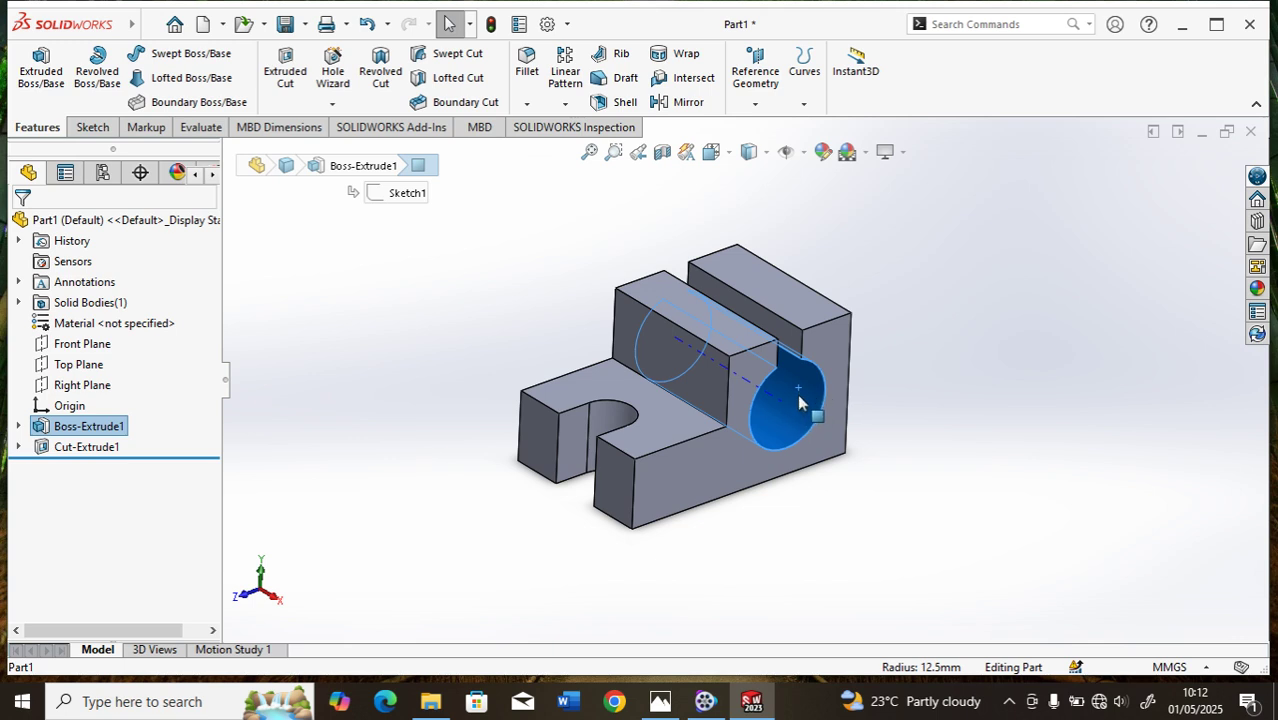
click(822, 152)
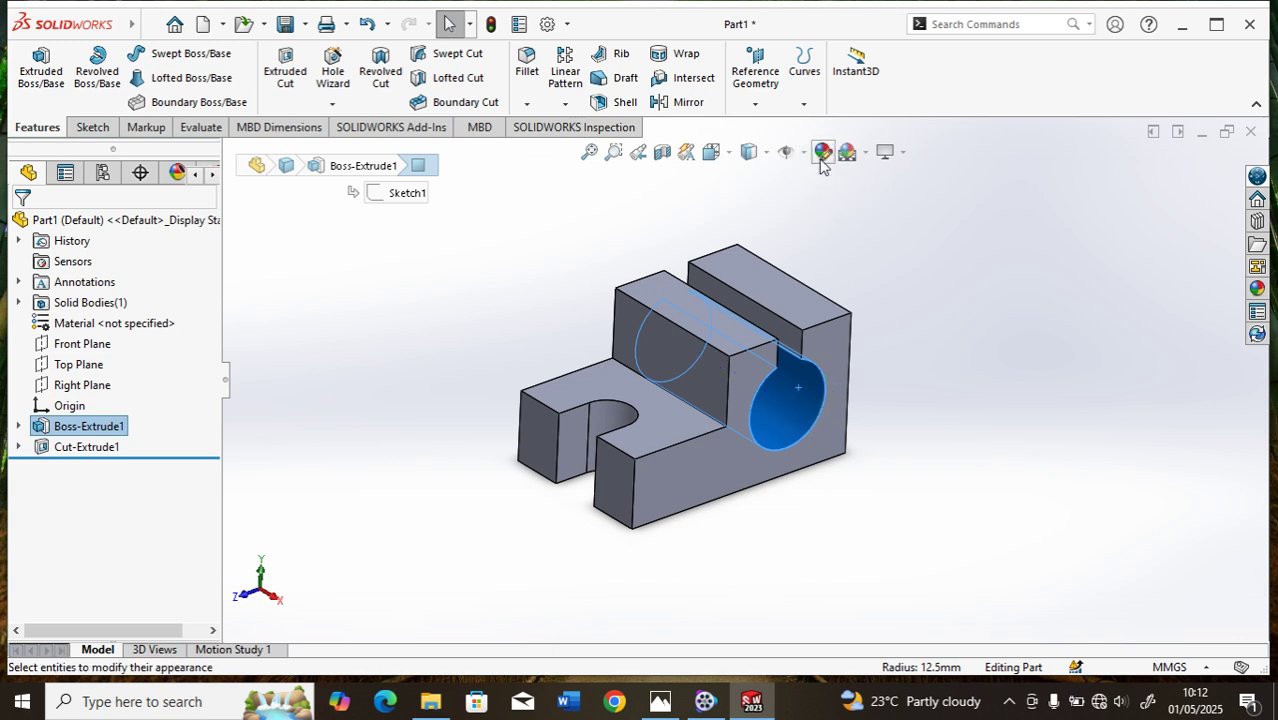
click(821, 153)
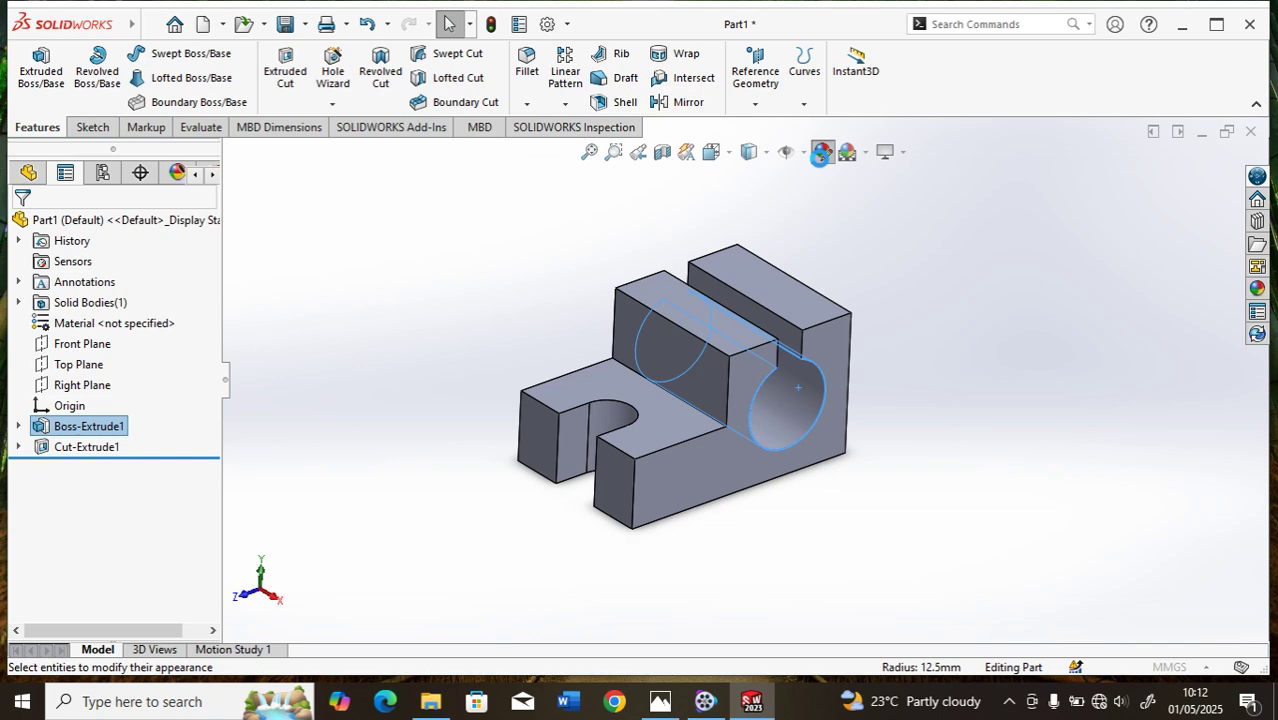
click(796, 338)
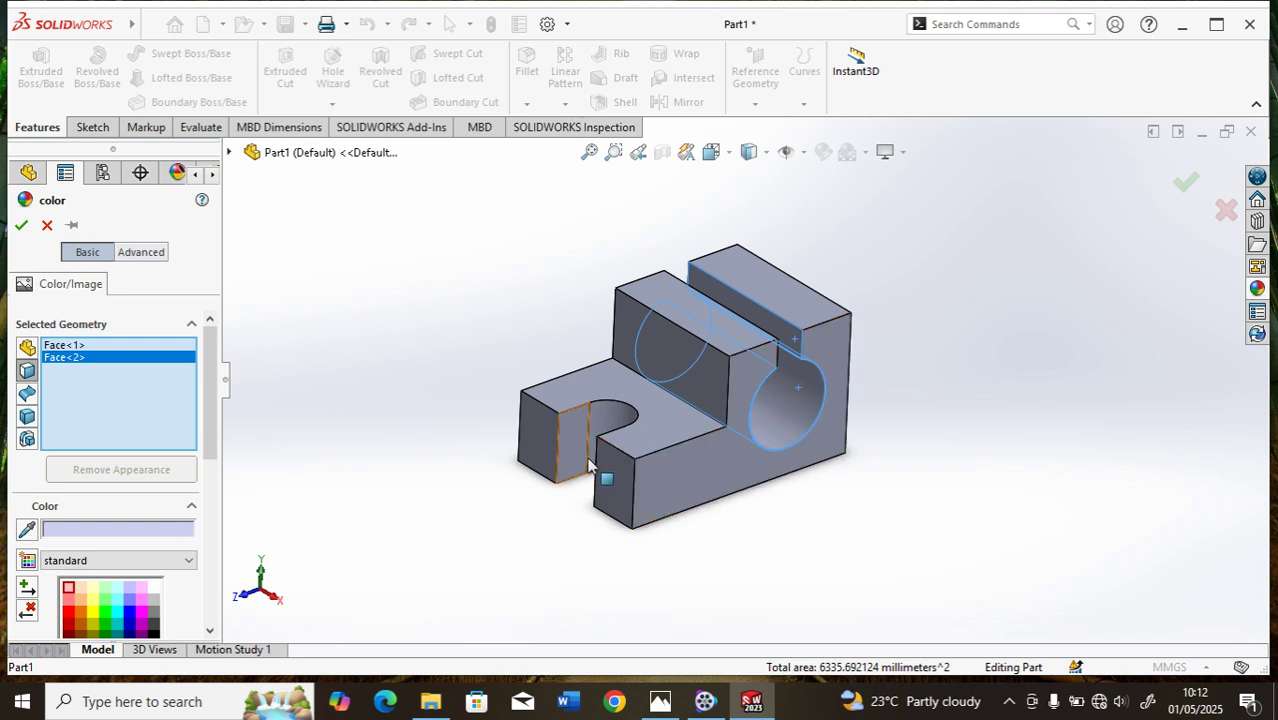
click(605, 428)
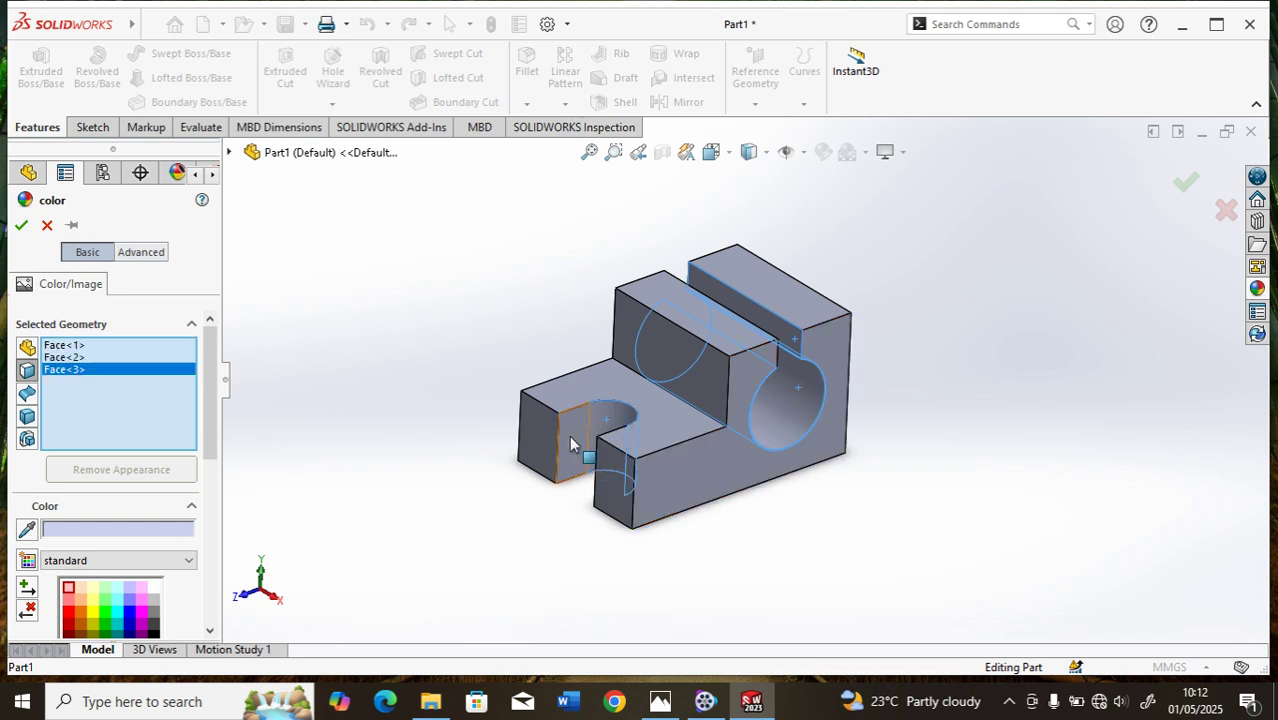
click(570, 443)
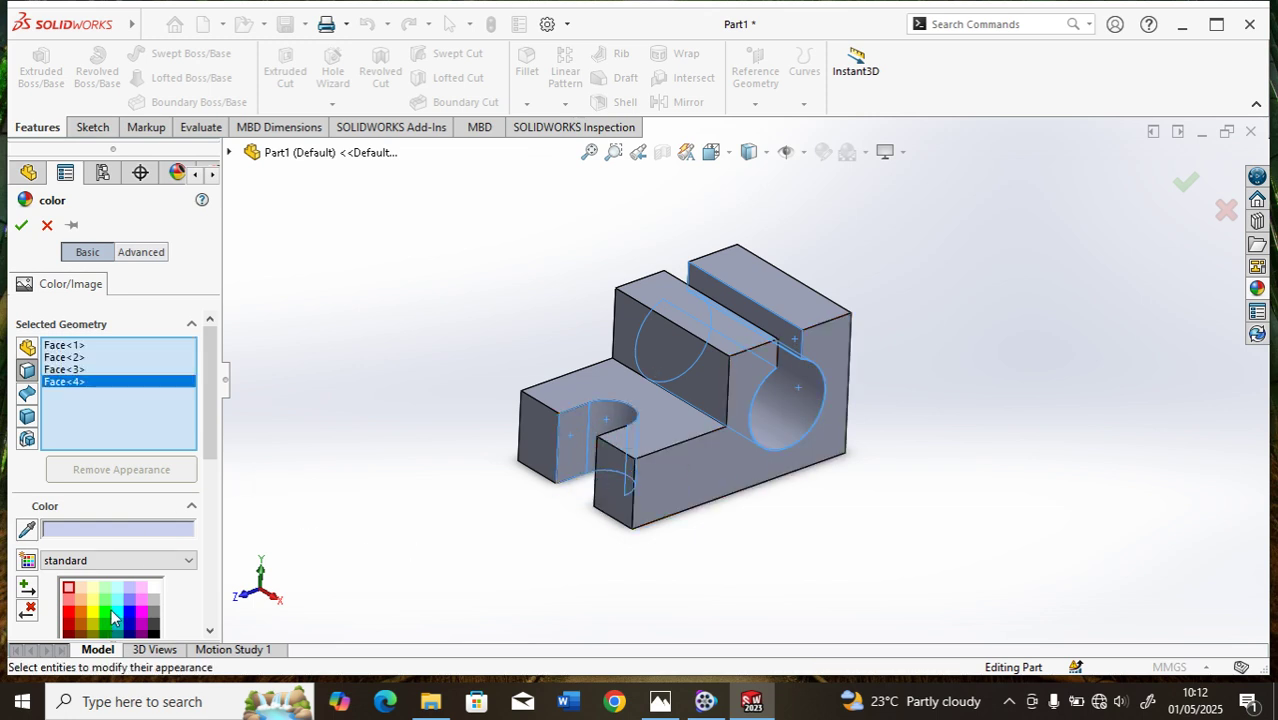
click(119, 618)
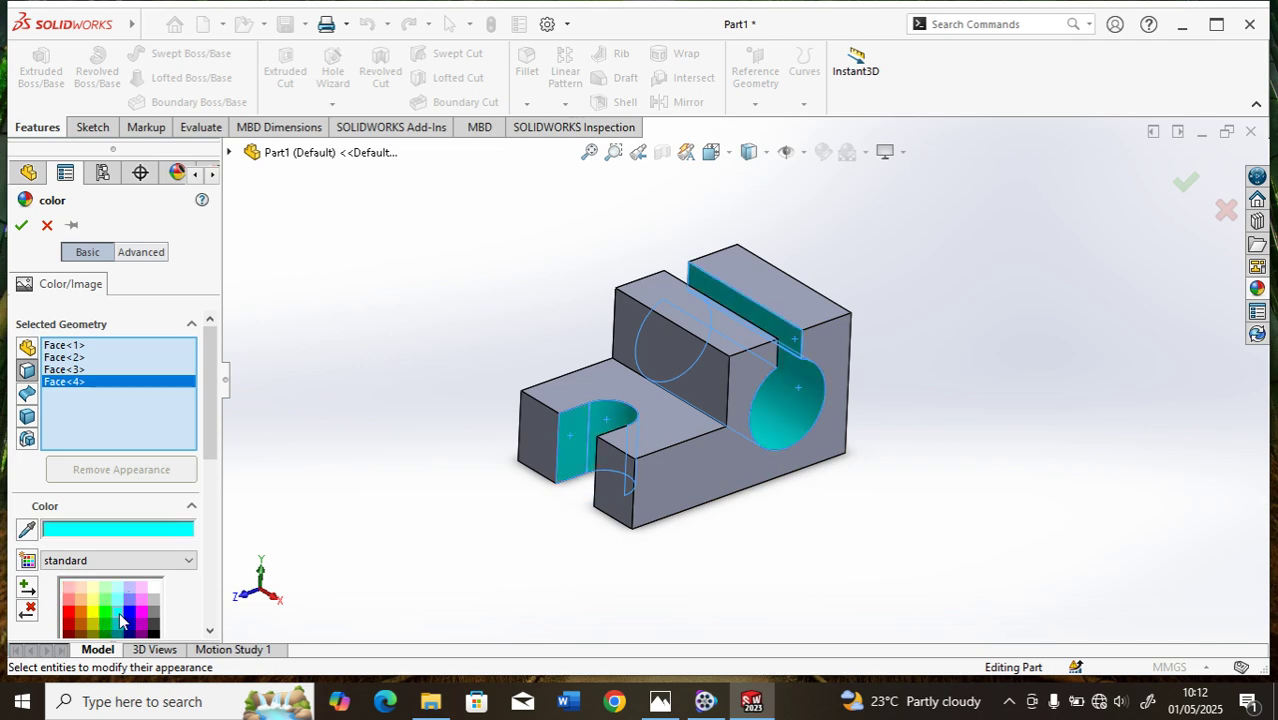
click(130, 618)
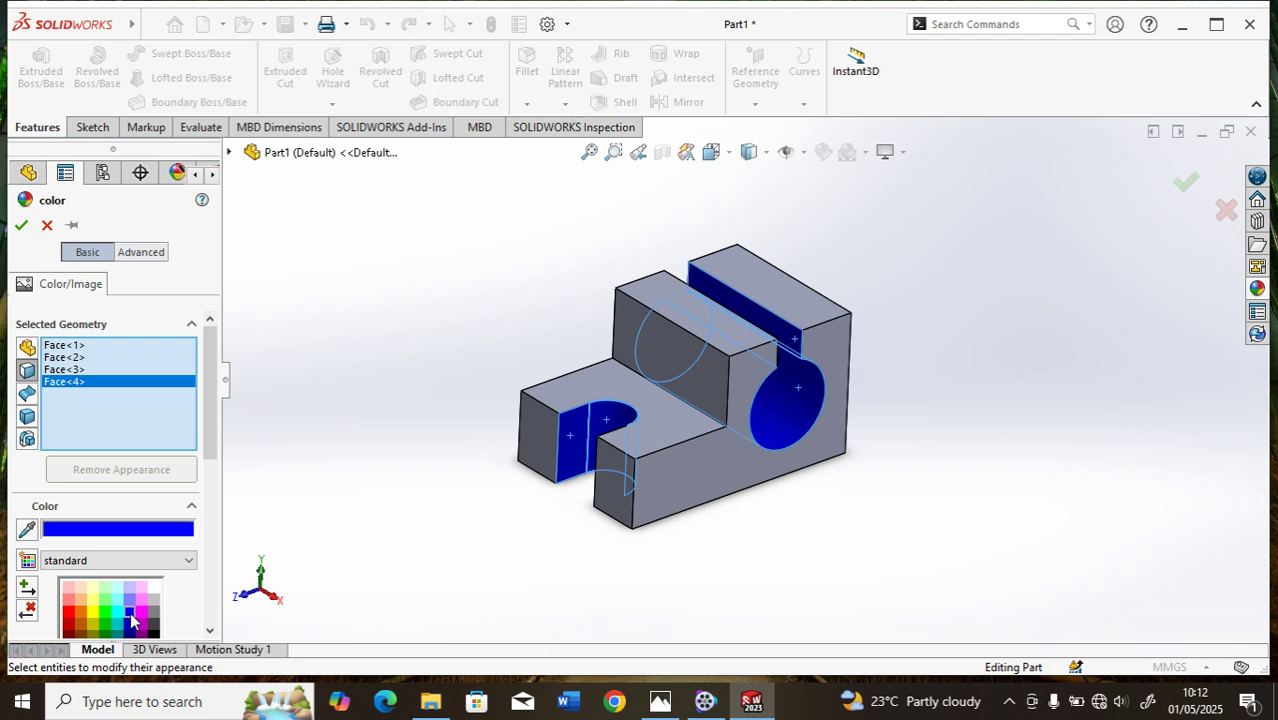
click(140, 617)
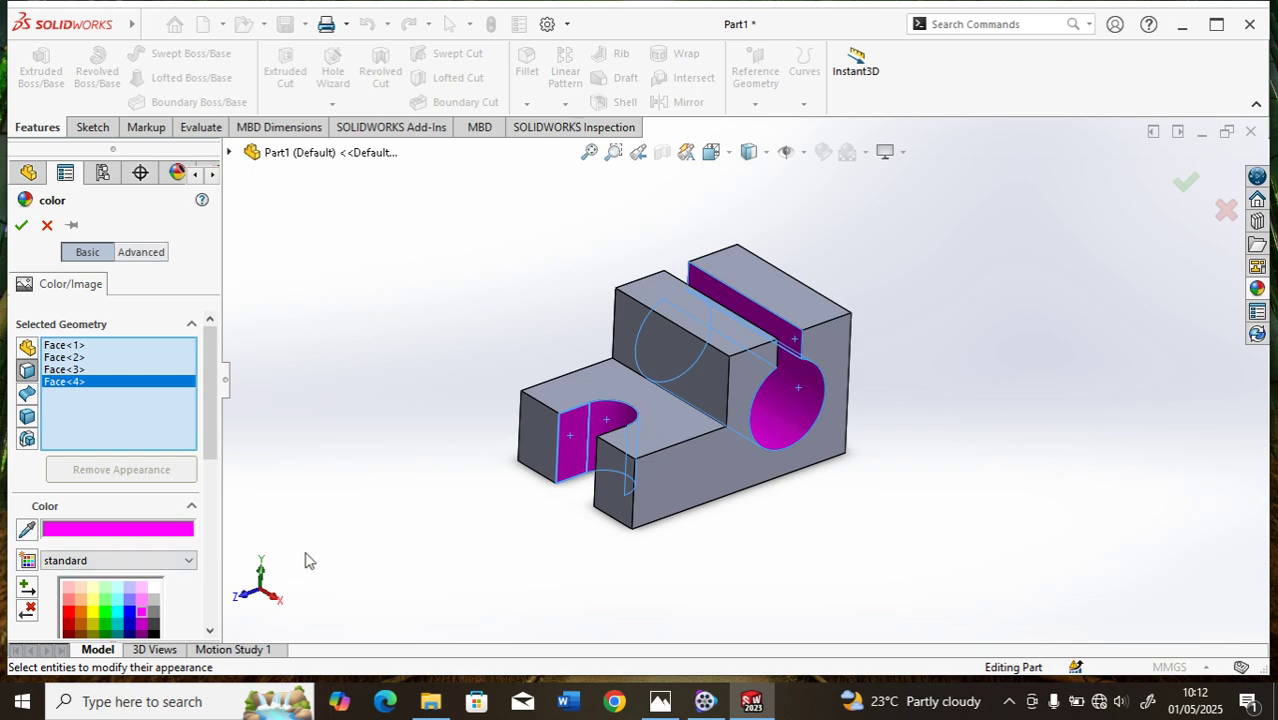
click(20, 227)
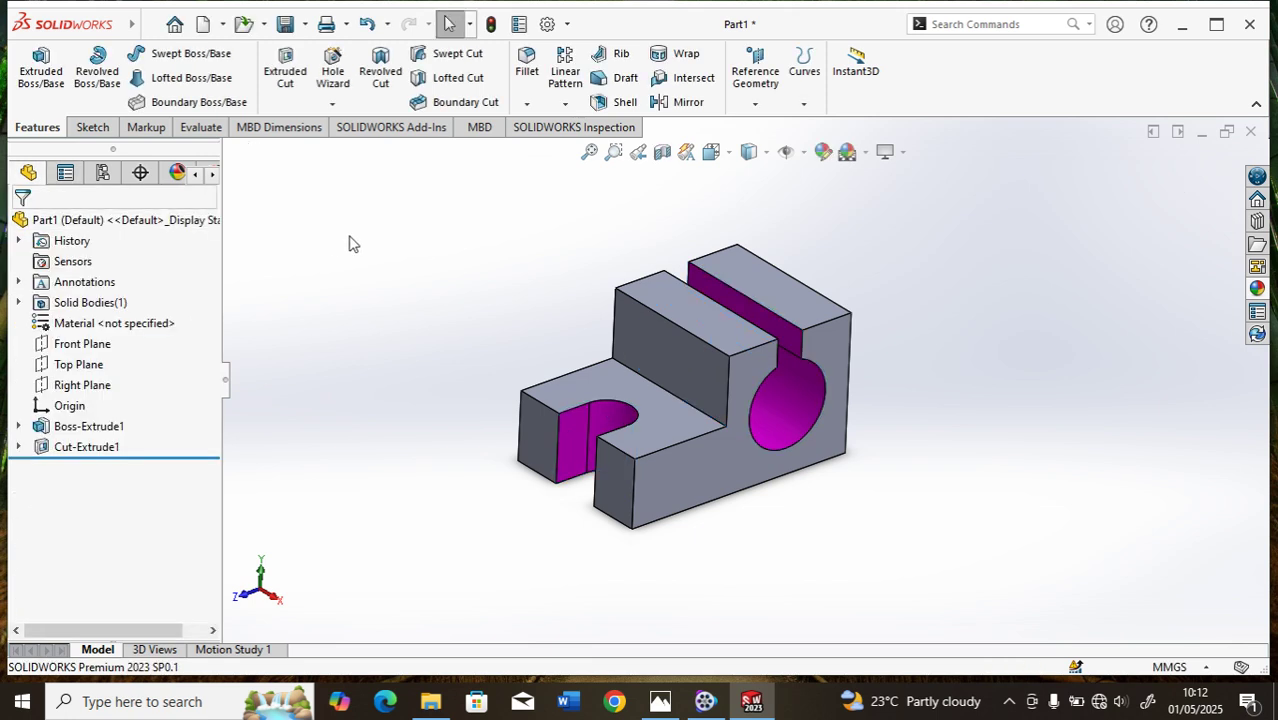
scroll(585, 304, up, 3)
scroll(700, 352, down, 5)
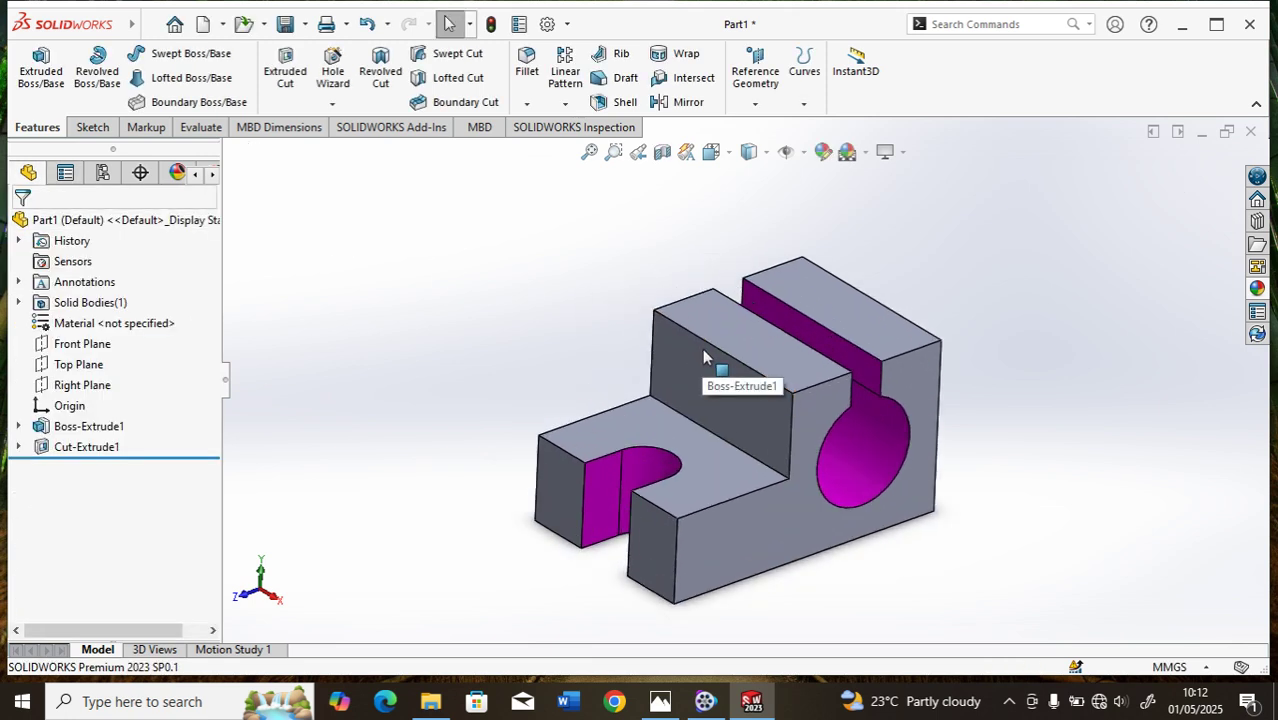
scroll(905, 330, up, 2)
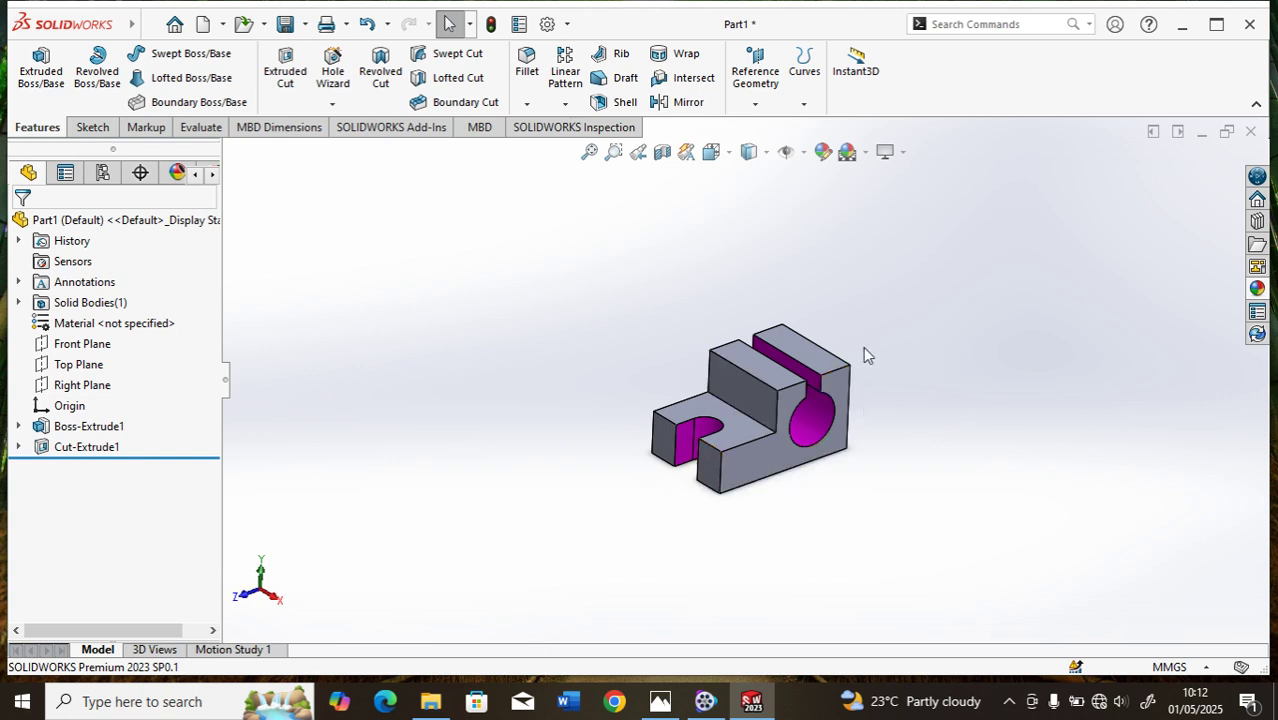
scroll(866, 400, down, 2)
scroll(866, 400, up, 1)
scroll(866, 400, down, 2)
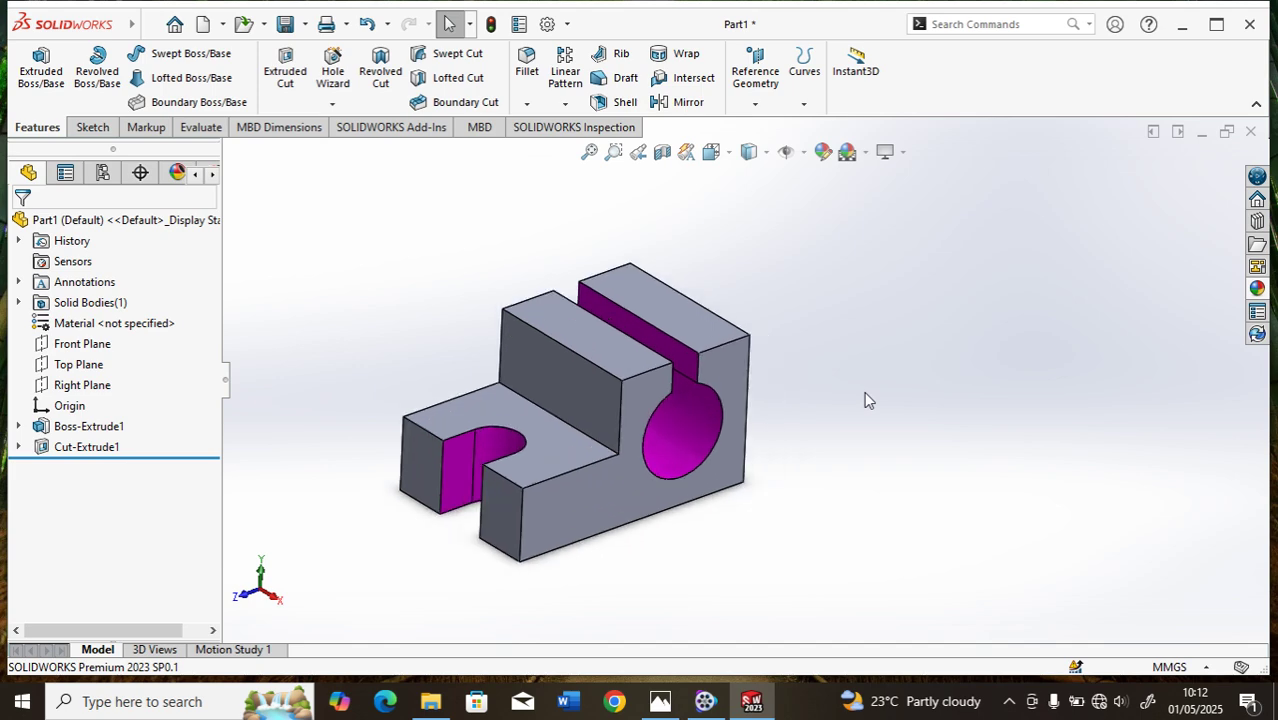
scroll(866, 400, up, 1)
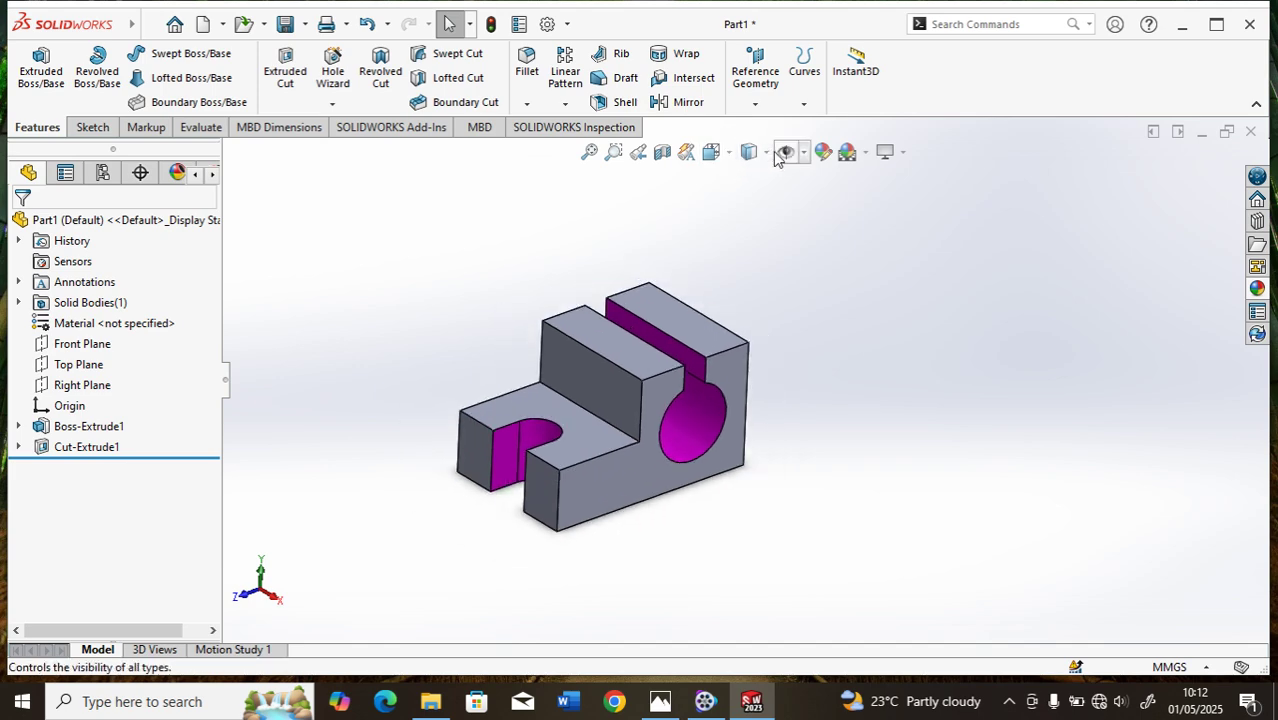
Switch the model's display style to Hidden Lines Removed and view the block as a line drawing
click(766, 154)
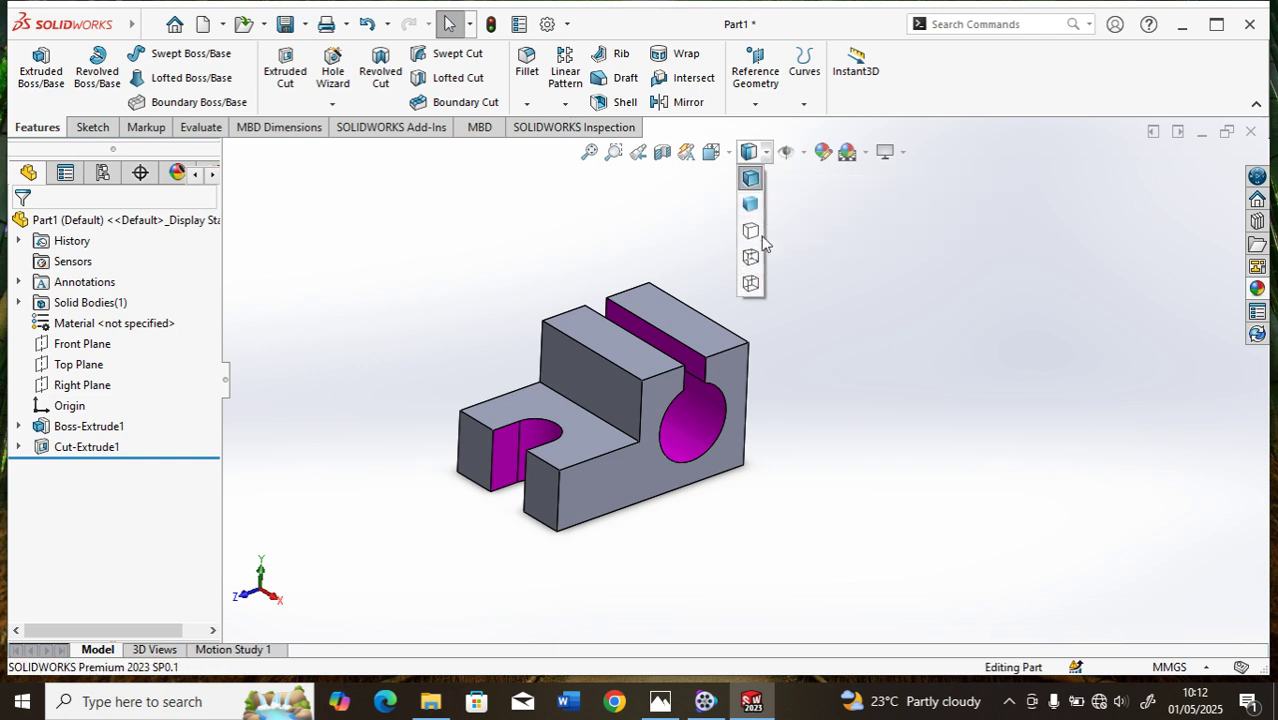
click(755, 231)
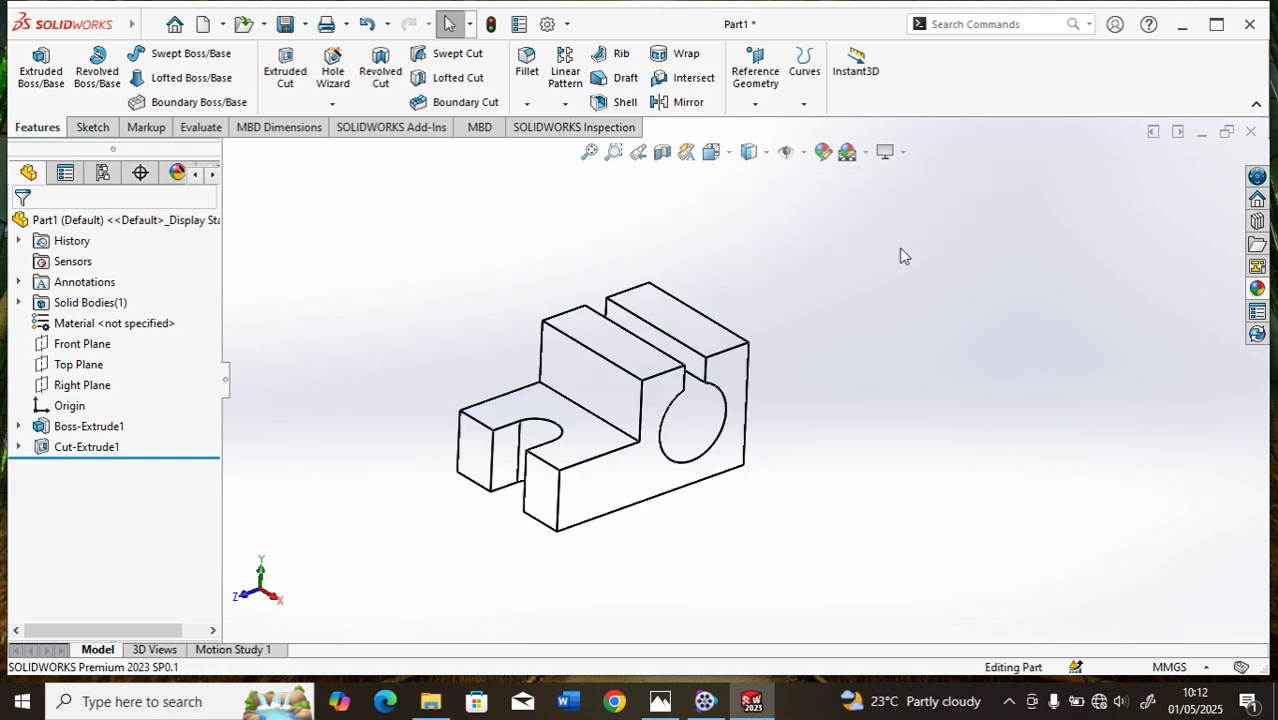
scroll(887, 285, up, 1)
scroll(887, 285, down, 3)
scroll(887, 285, up, 3)
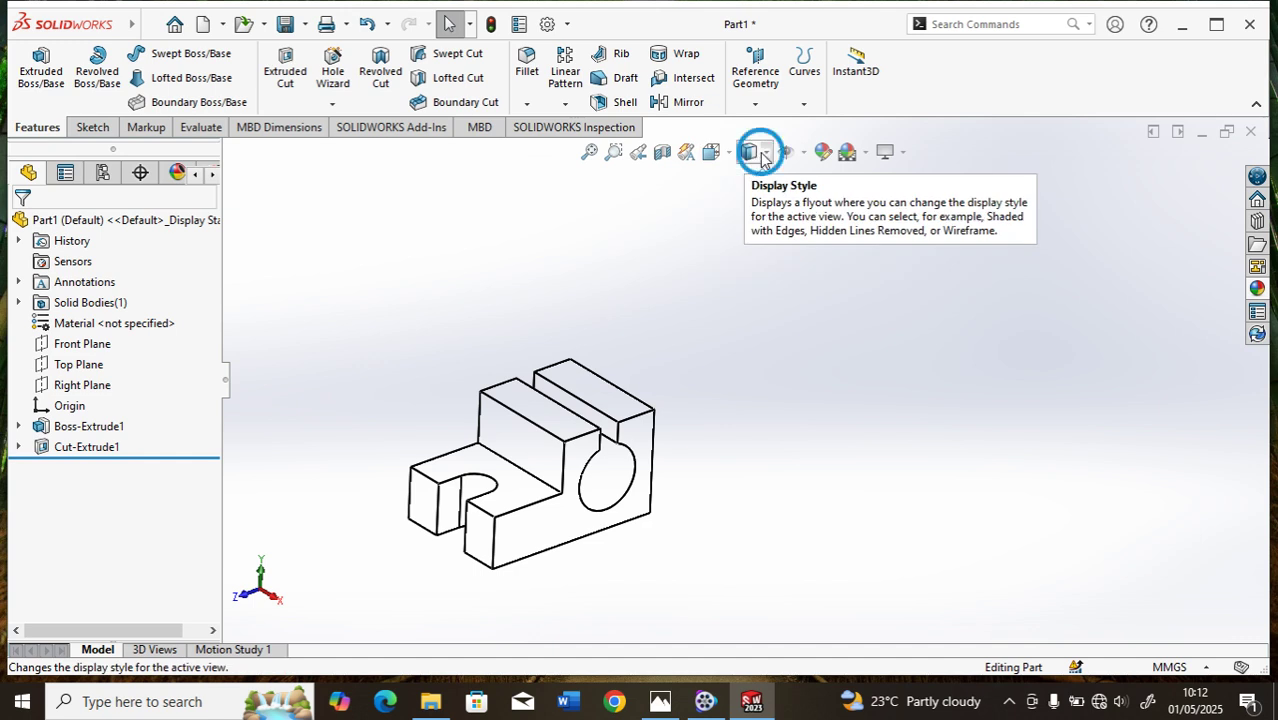
Set the model's display style to Shaded without edges
click(763, 157)
click(749, 201)
scroll(715, 350, up, 3)
scroll(640, 430, down, 3)
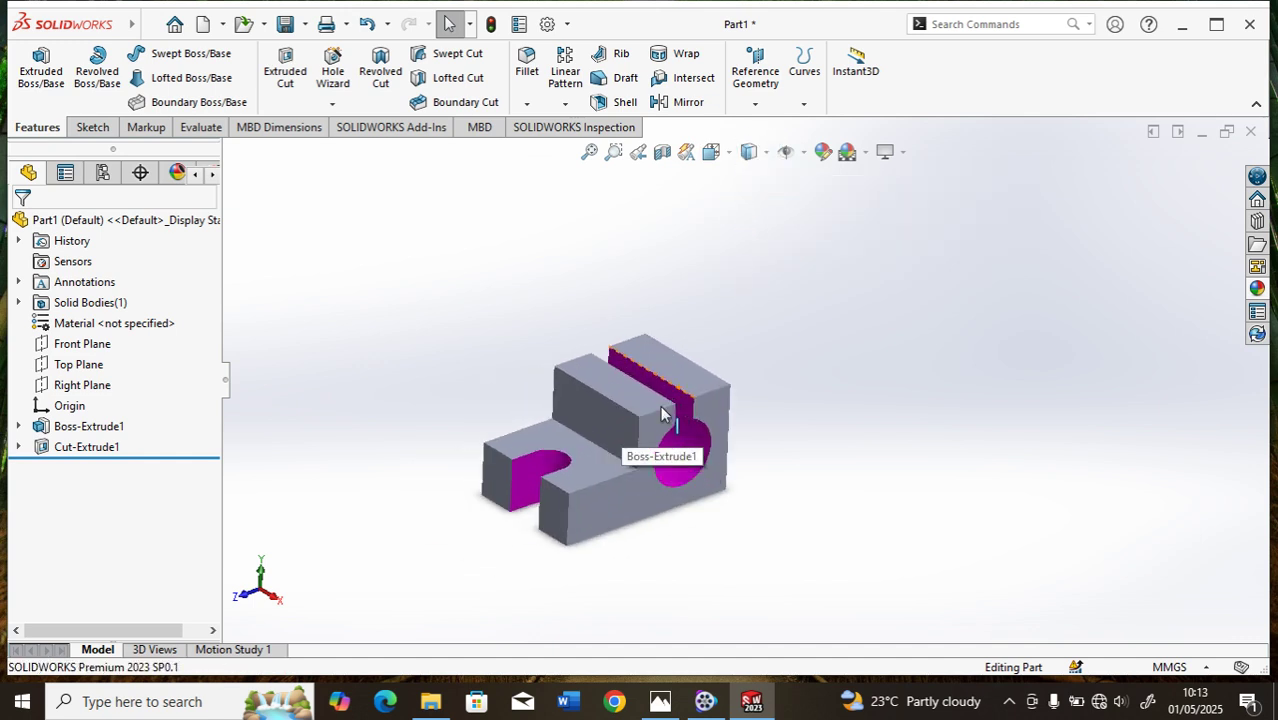
Preview the printed page of the shaded block, inspect it at a larger zoom, and close the preview
click(347, 25)
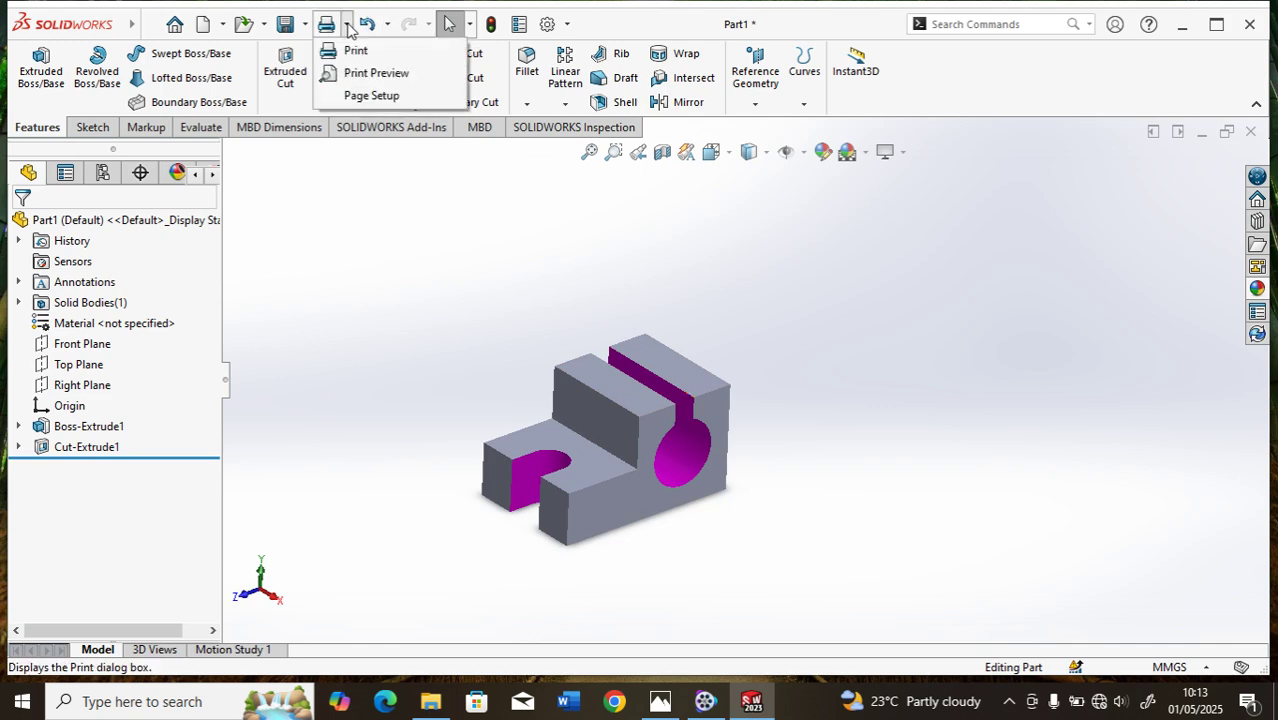
click(376, 75)
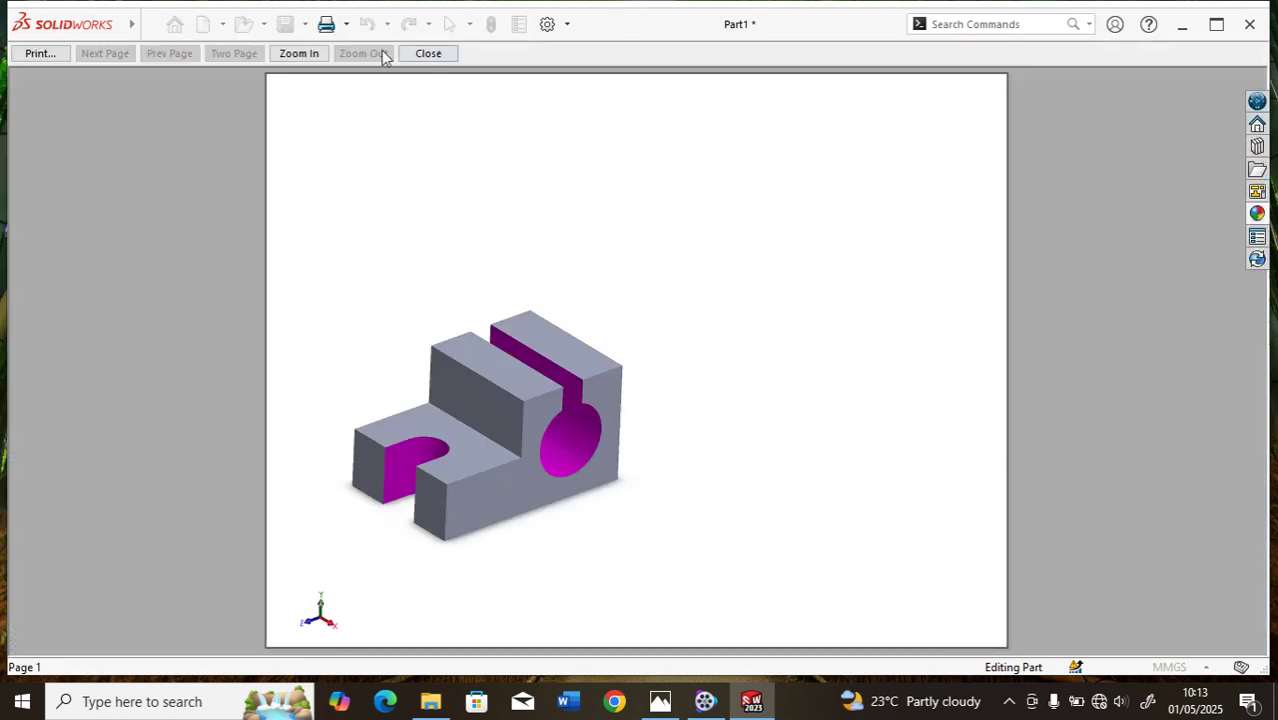
click(299, 53)
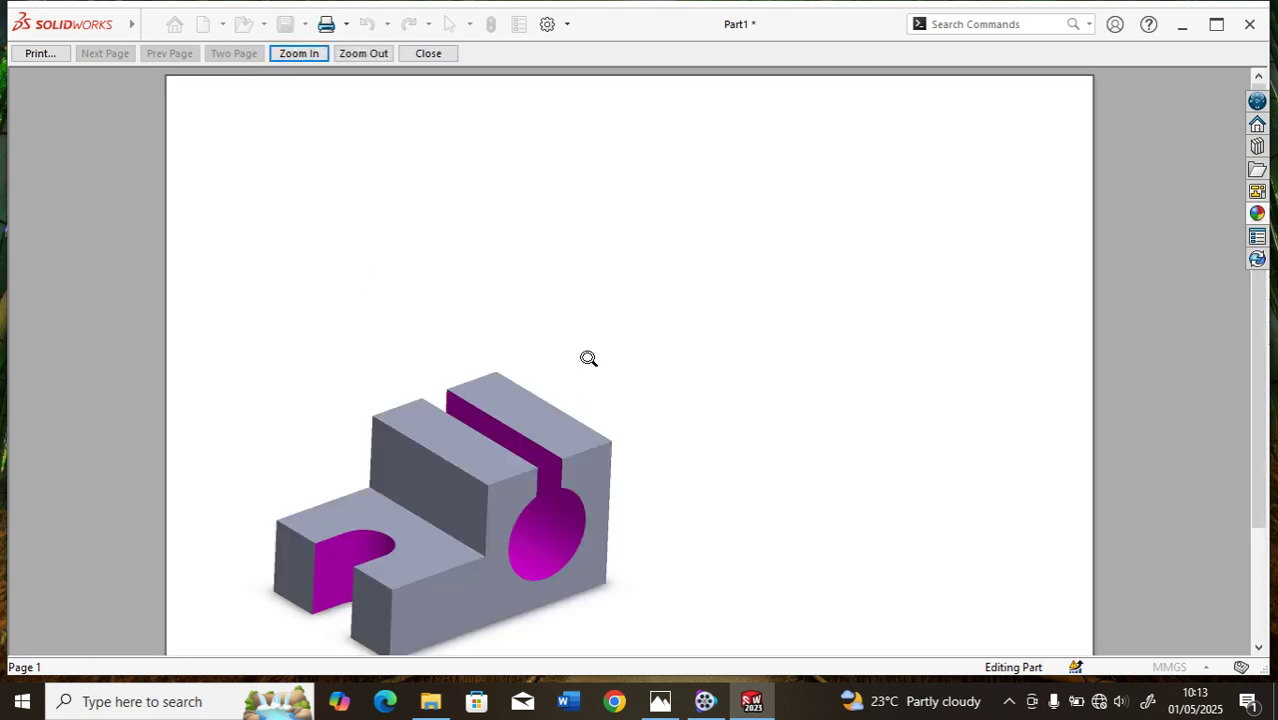
scroll(553, 469, down, 2)
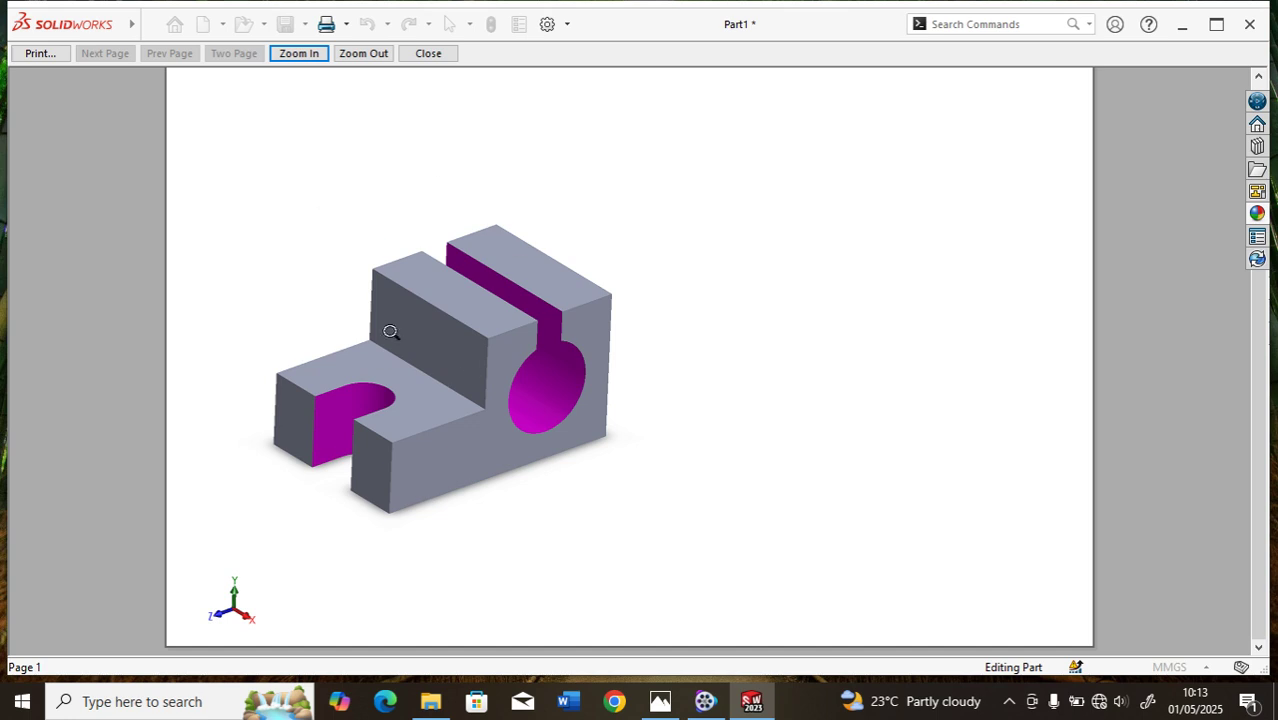
click(425, 53)
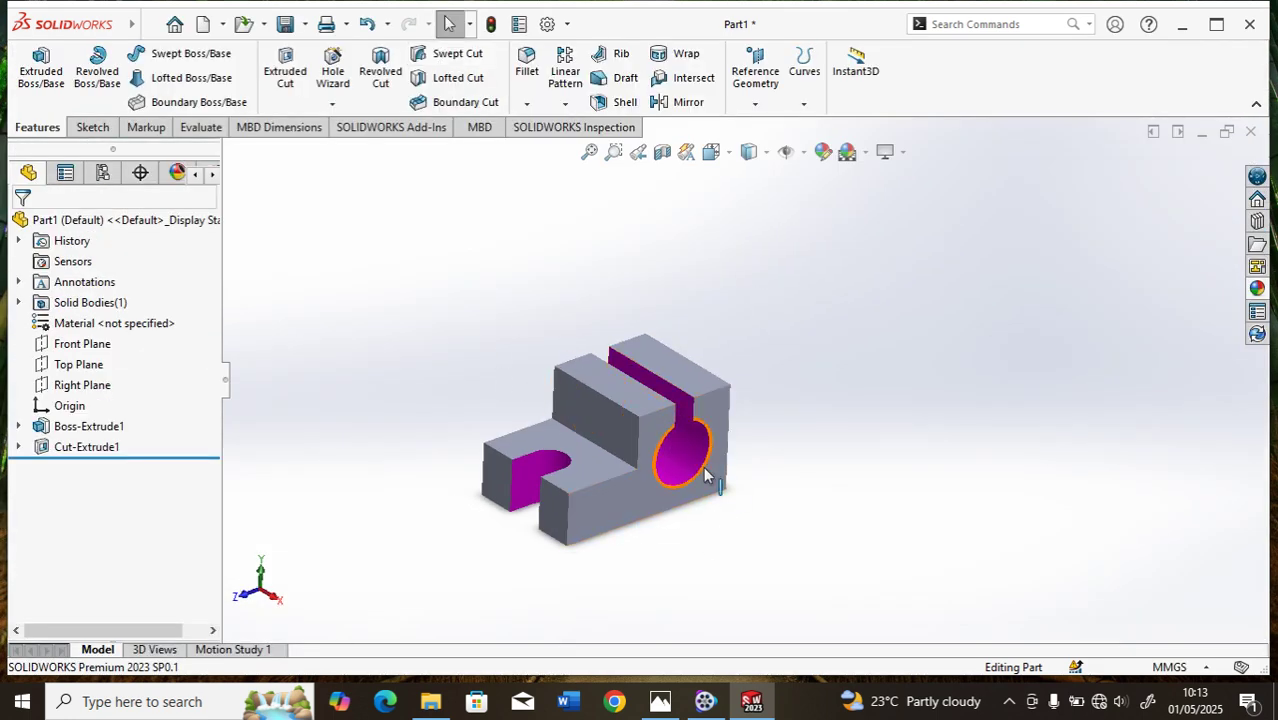
Open the Save As dialog for the finished part
scroll(601, 501, up, 3)
scroll(605, 452, down, 4)
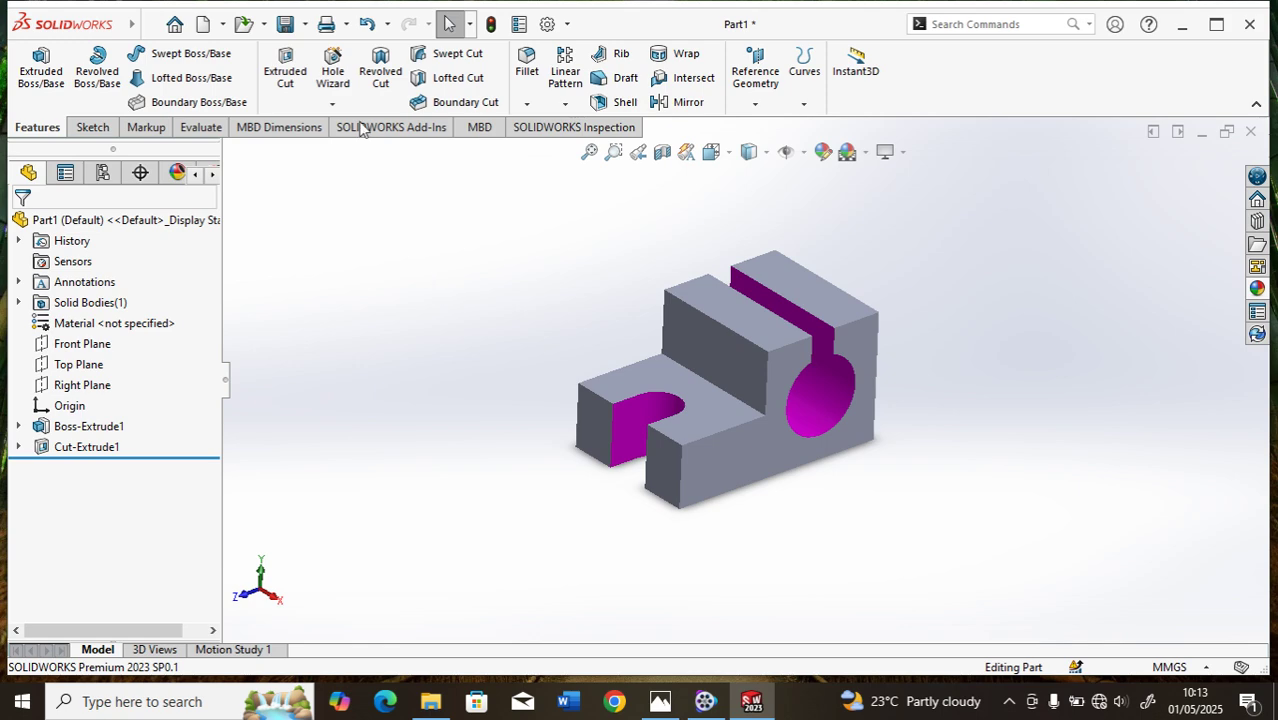
click(285, 25)
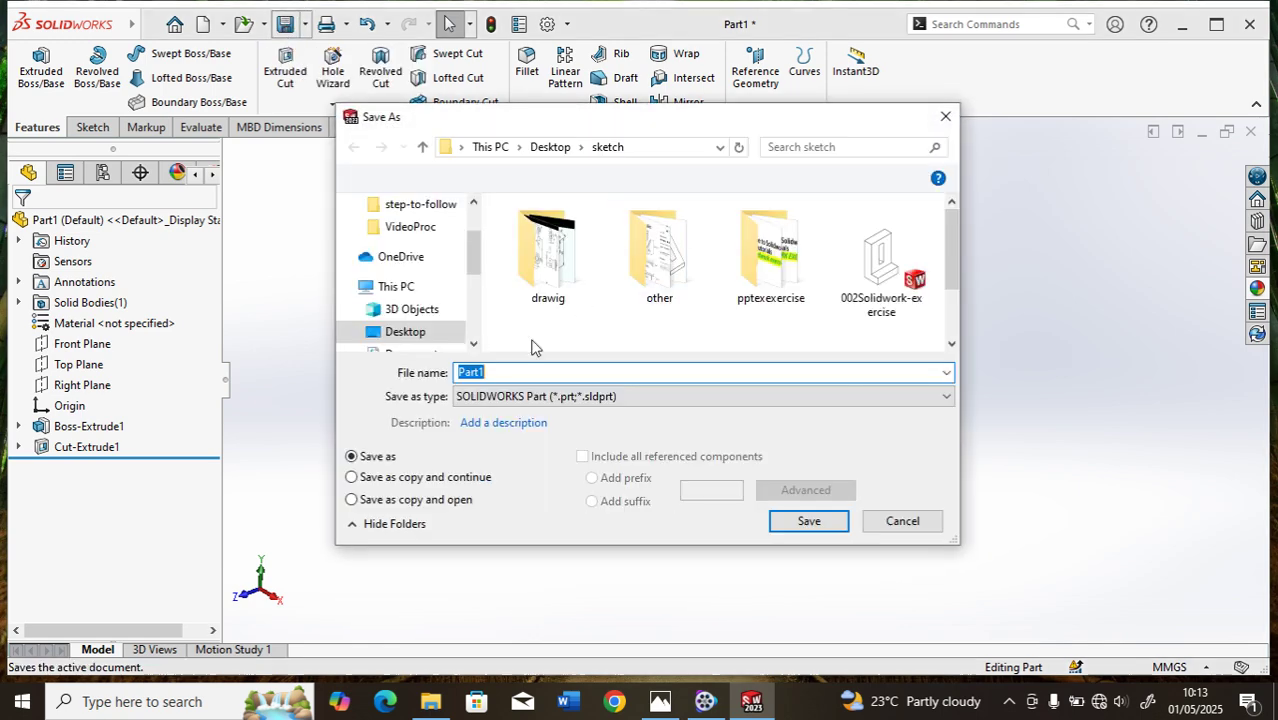